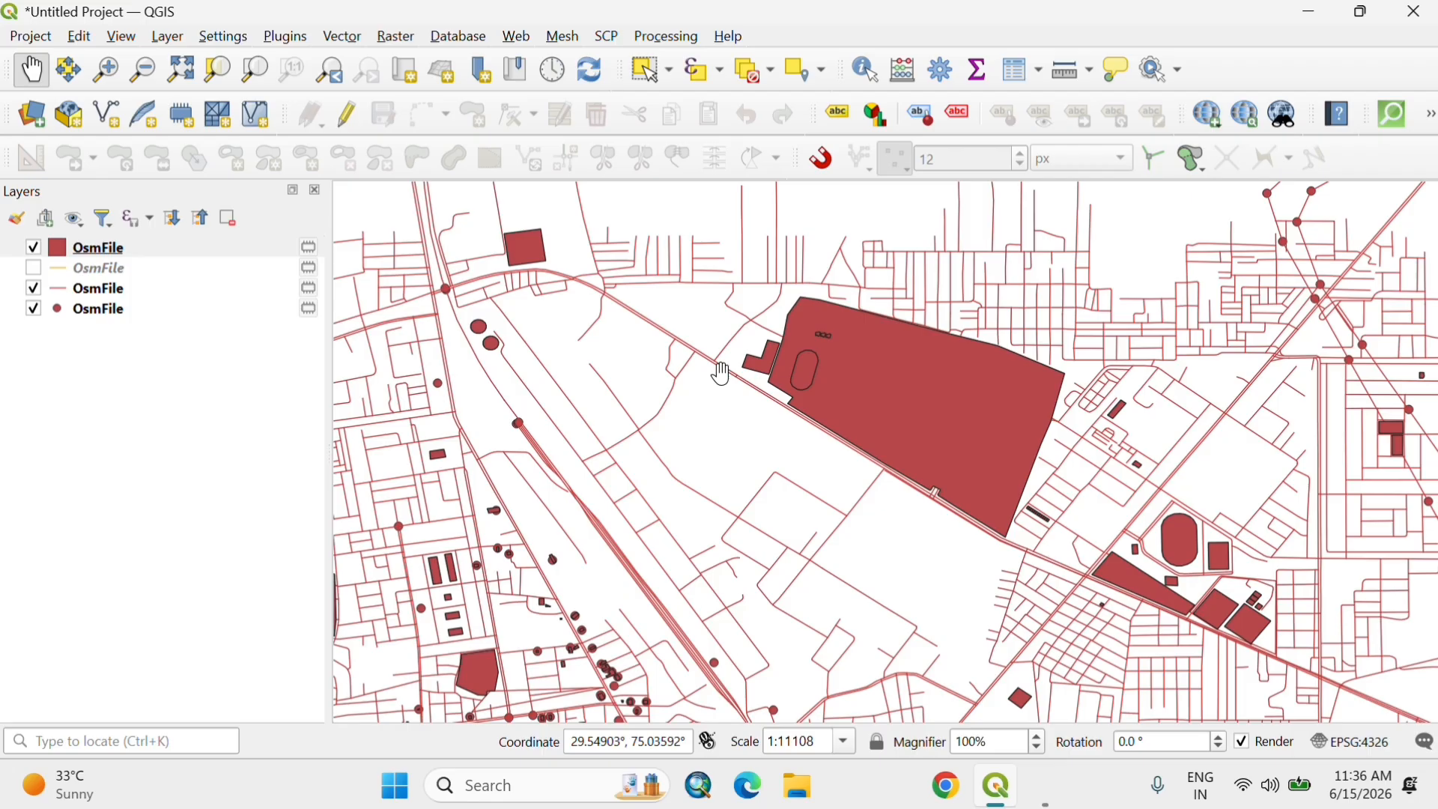
pyautogui.scroll(-2, 721, 373)
pyautogui.scroll(1, 658, 353)
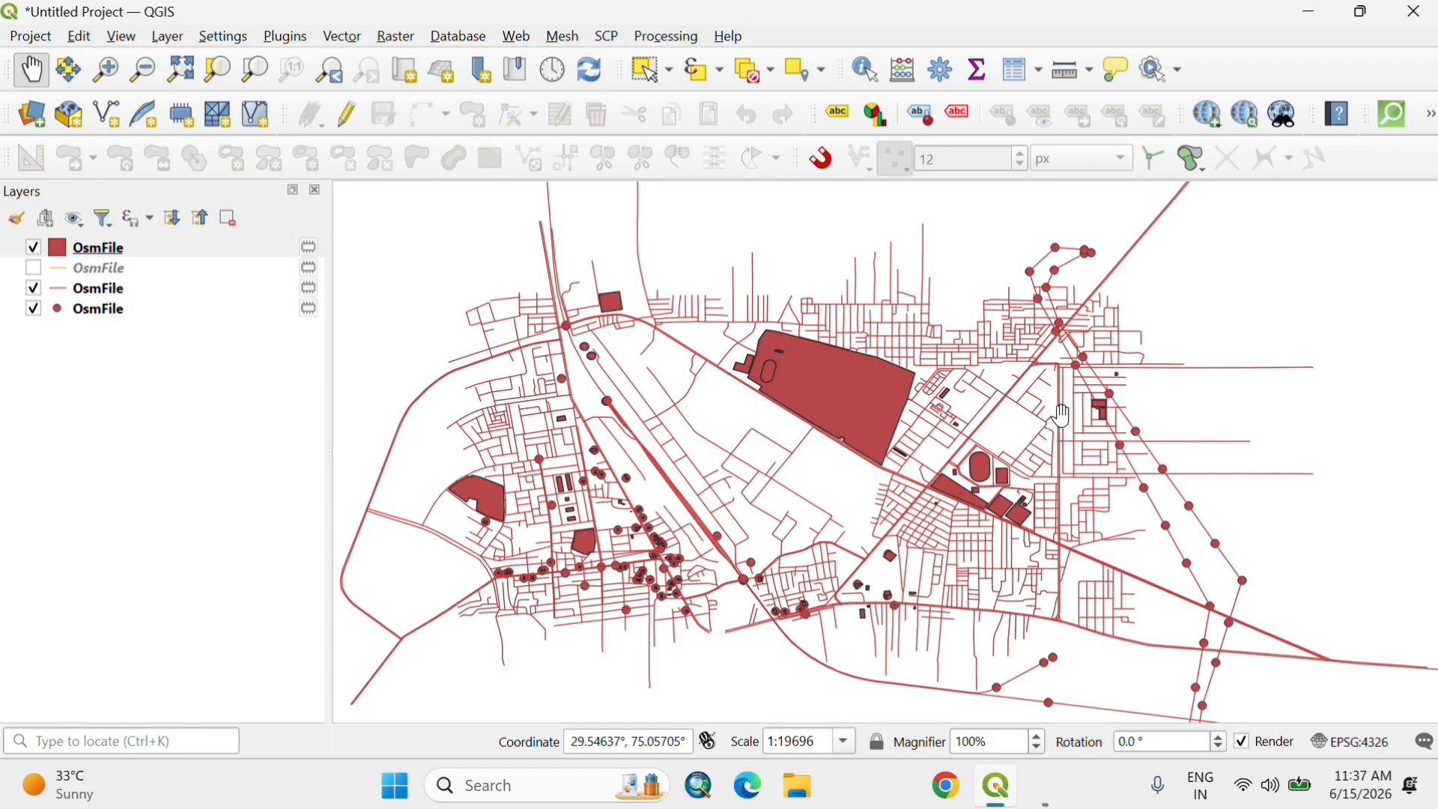
pyautogui.scroll(-1, 1063, 416)
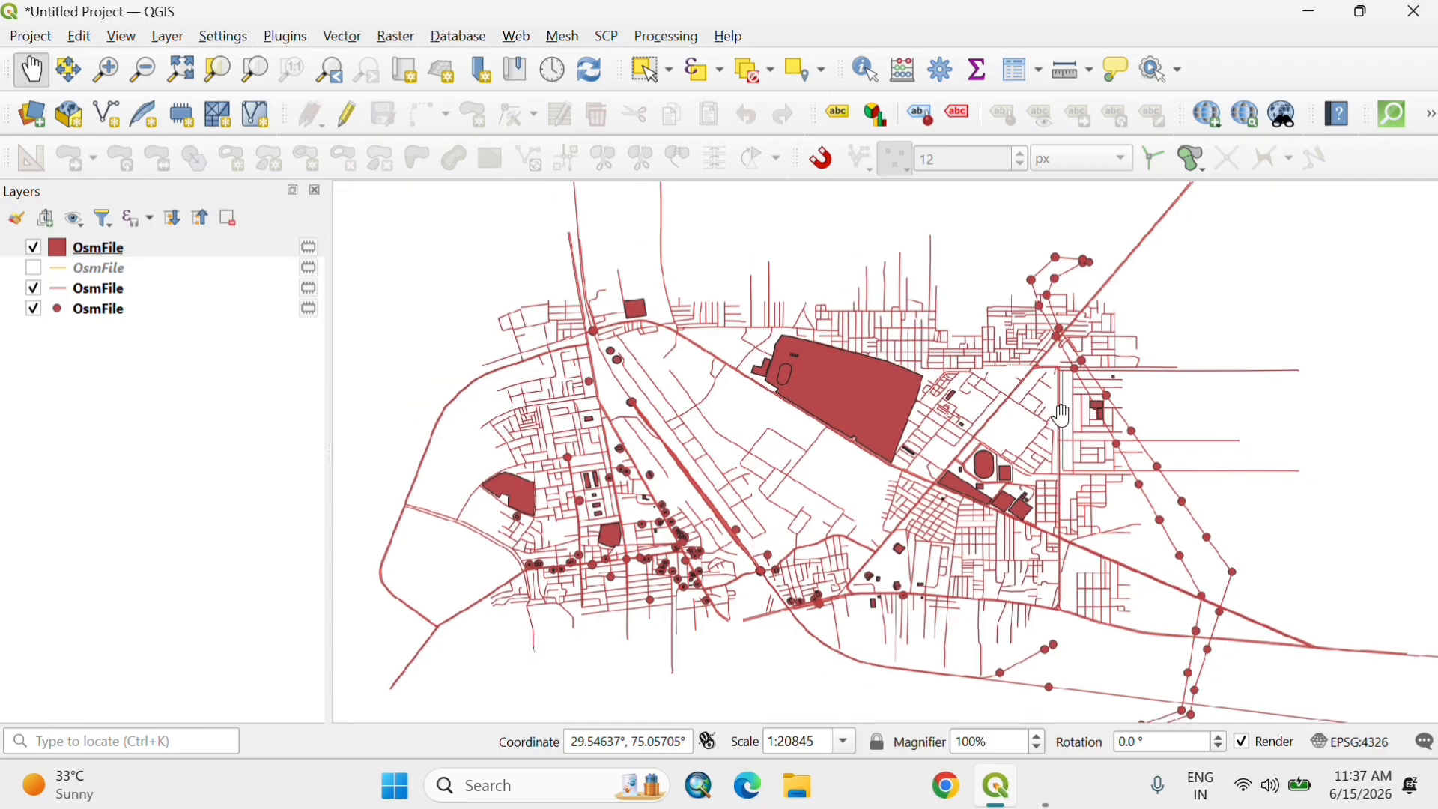
pyautogui.scroll(-5, 1063, 416)
pyautogui.scroll(8, 1064, 416)
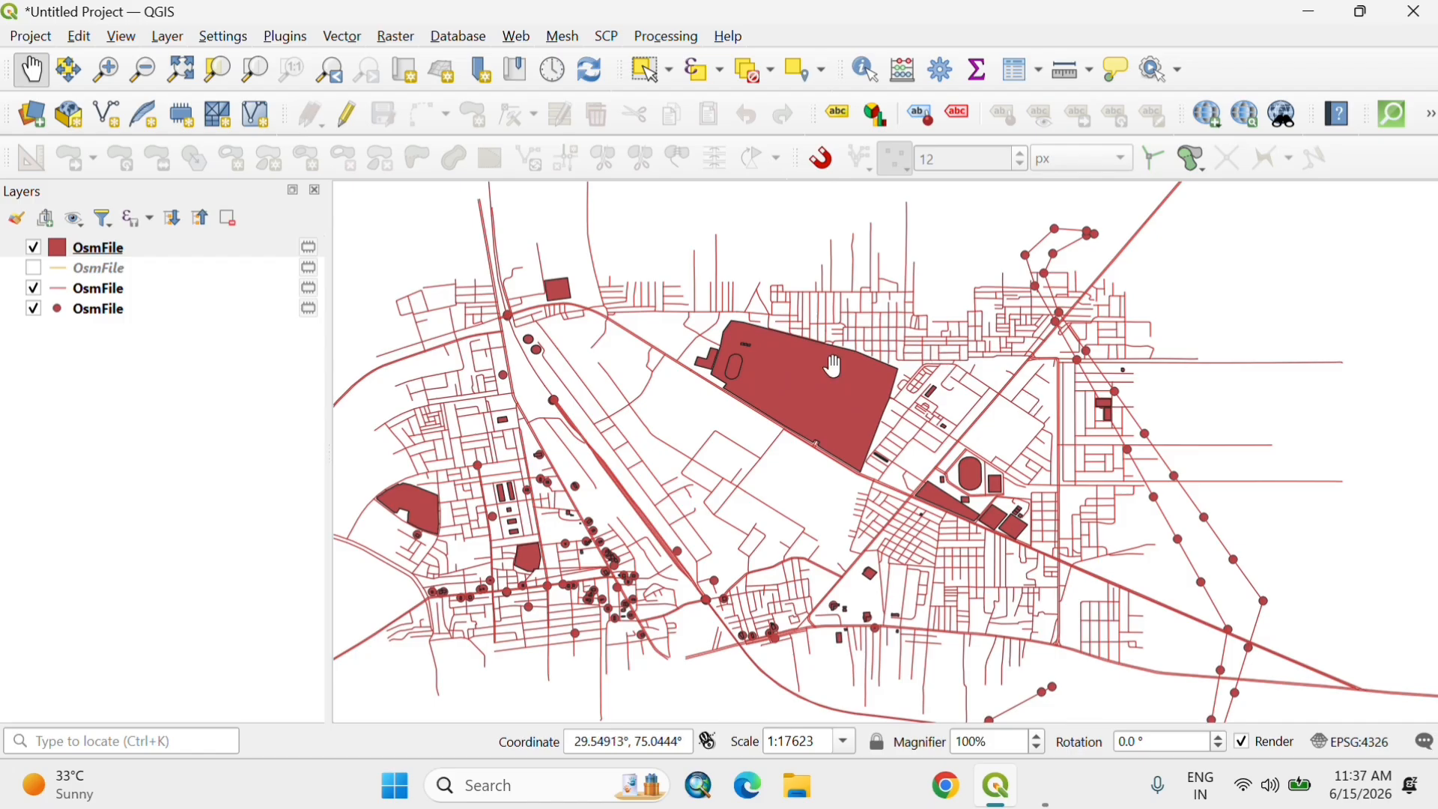
pyautogui.moveTo(789, 361); pyautogui.dragTo(822, 365)
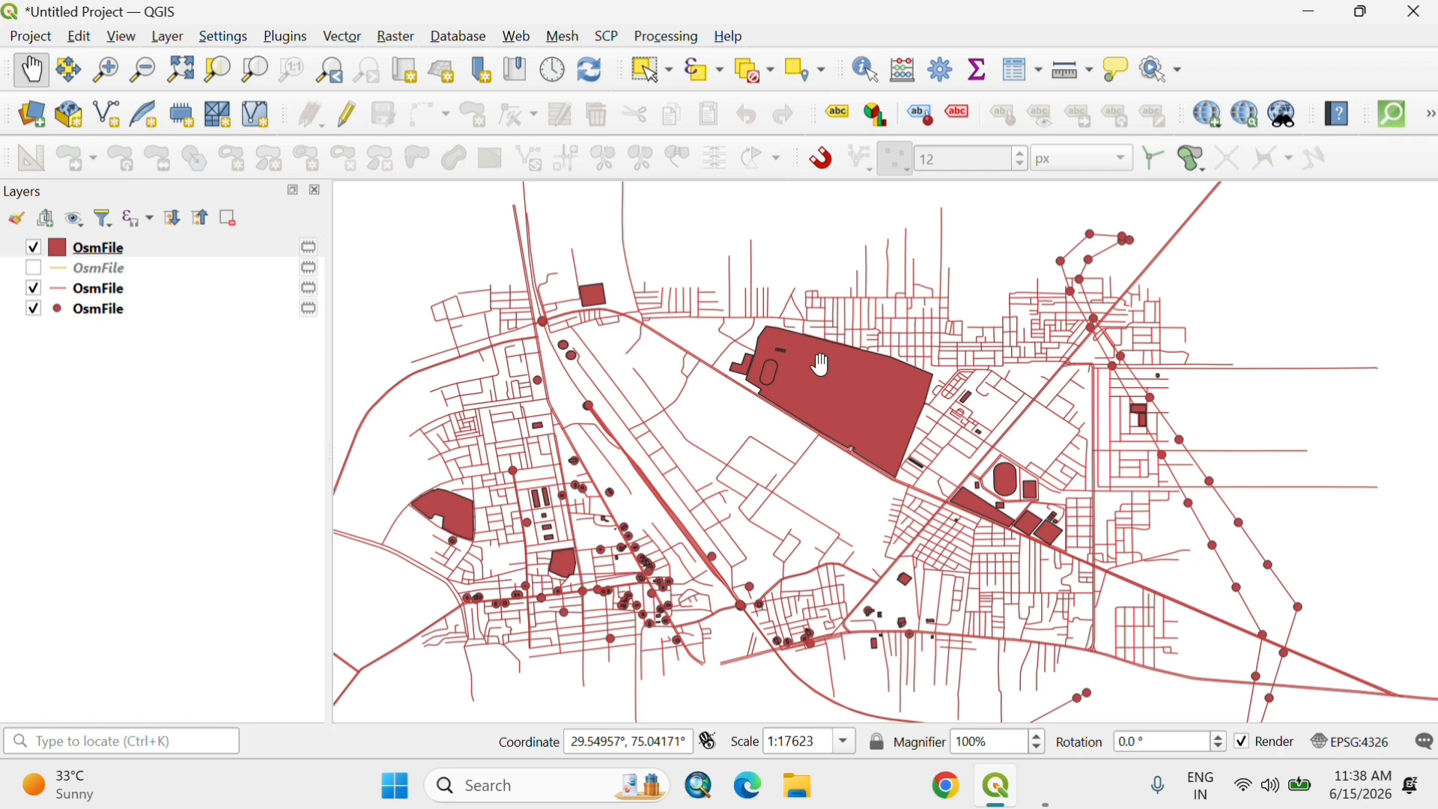
pyautogui.scroll(1, 822, 366)
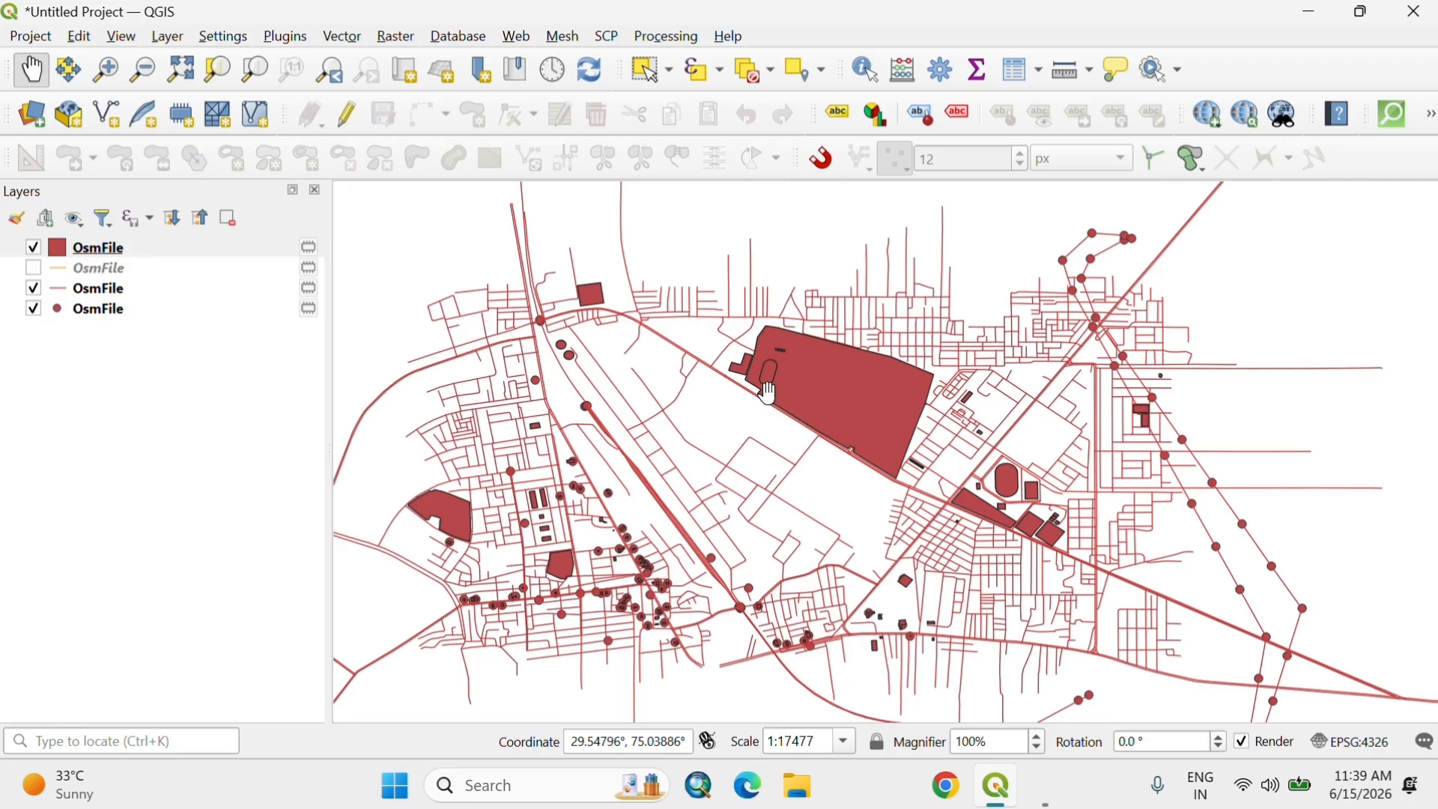
# Step: Switch to Google Chrome with the second profile, dismiss the page restore offer and maximize the browser window
pyautogui.click(949, 786)
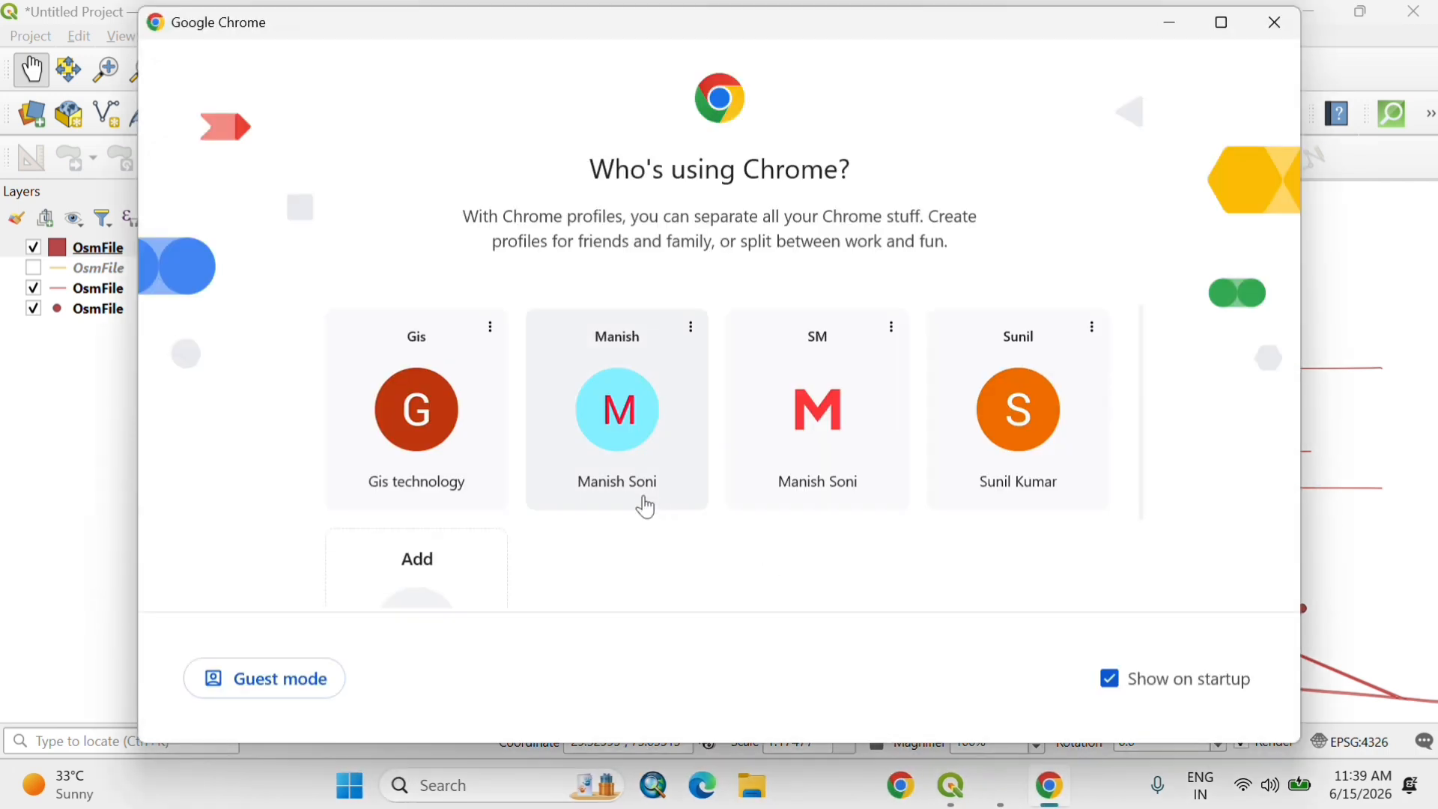
pyautogui.click(613, 447)
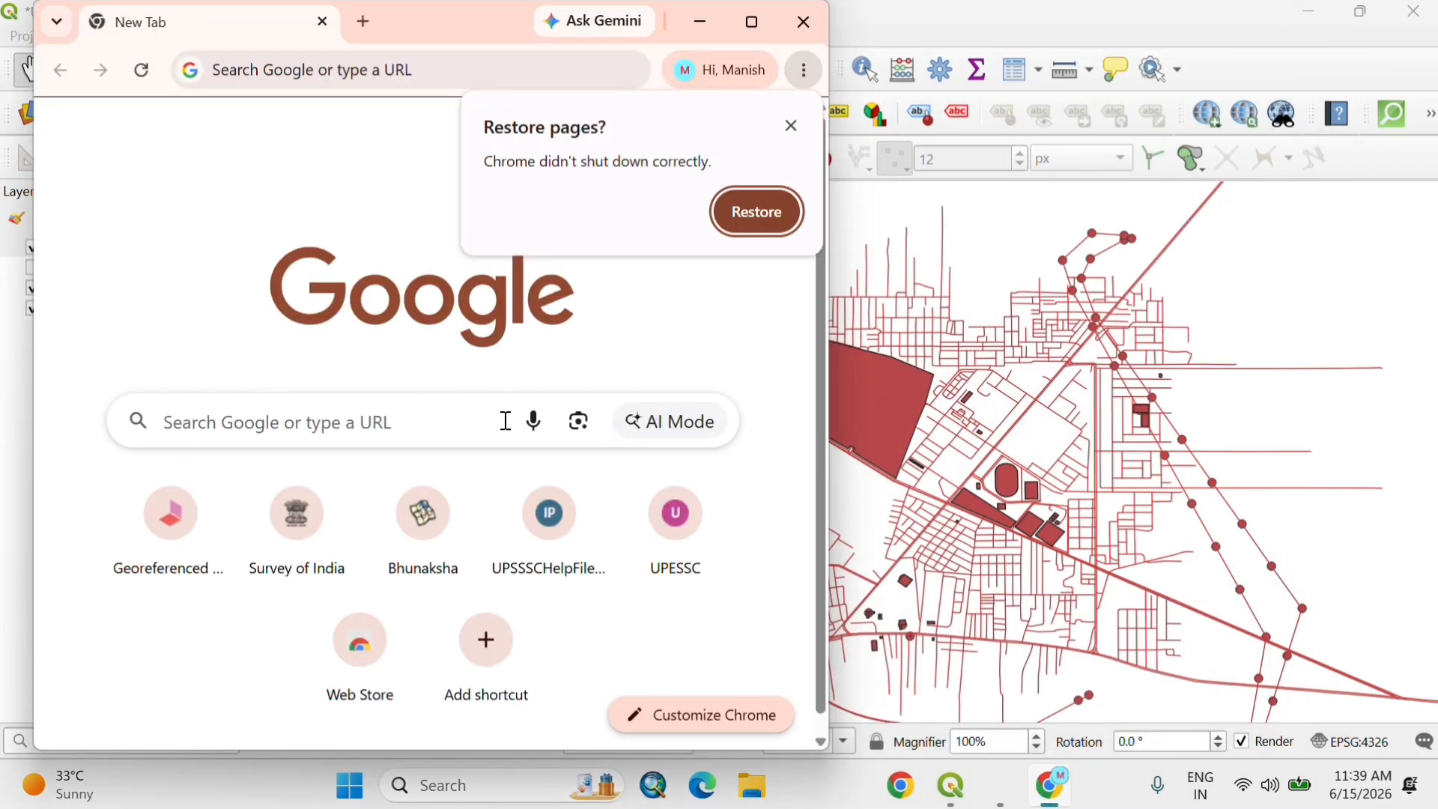
pyautogui.click(504, 421)
pyautogui.click(790, 127)
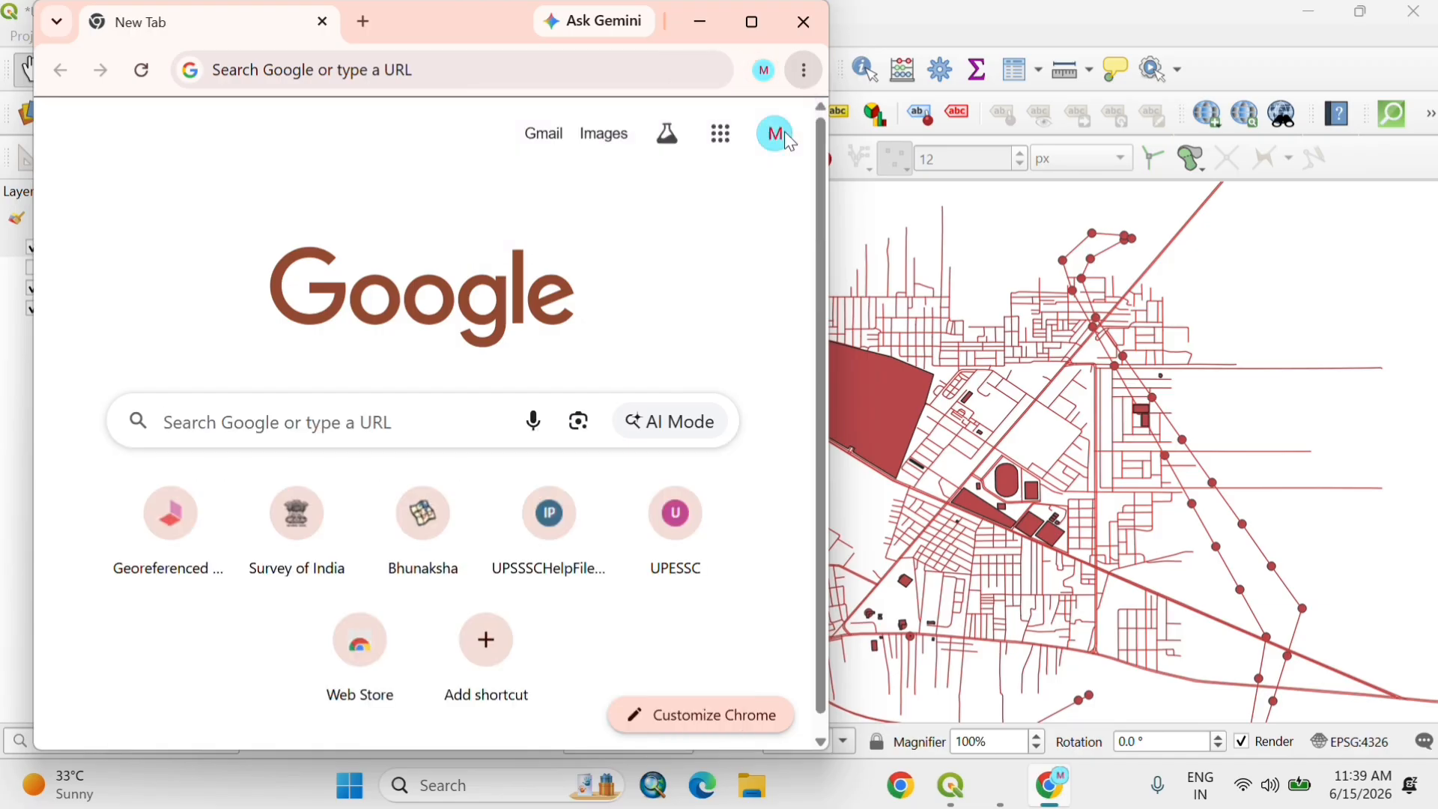
pyautogui.doubleClick(452, 24)
# Step: Search Google for "openstreetmap (osm)" and open the OpenStreetMap website
pyautogui.click(493, 403)
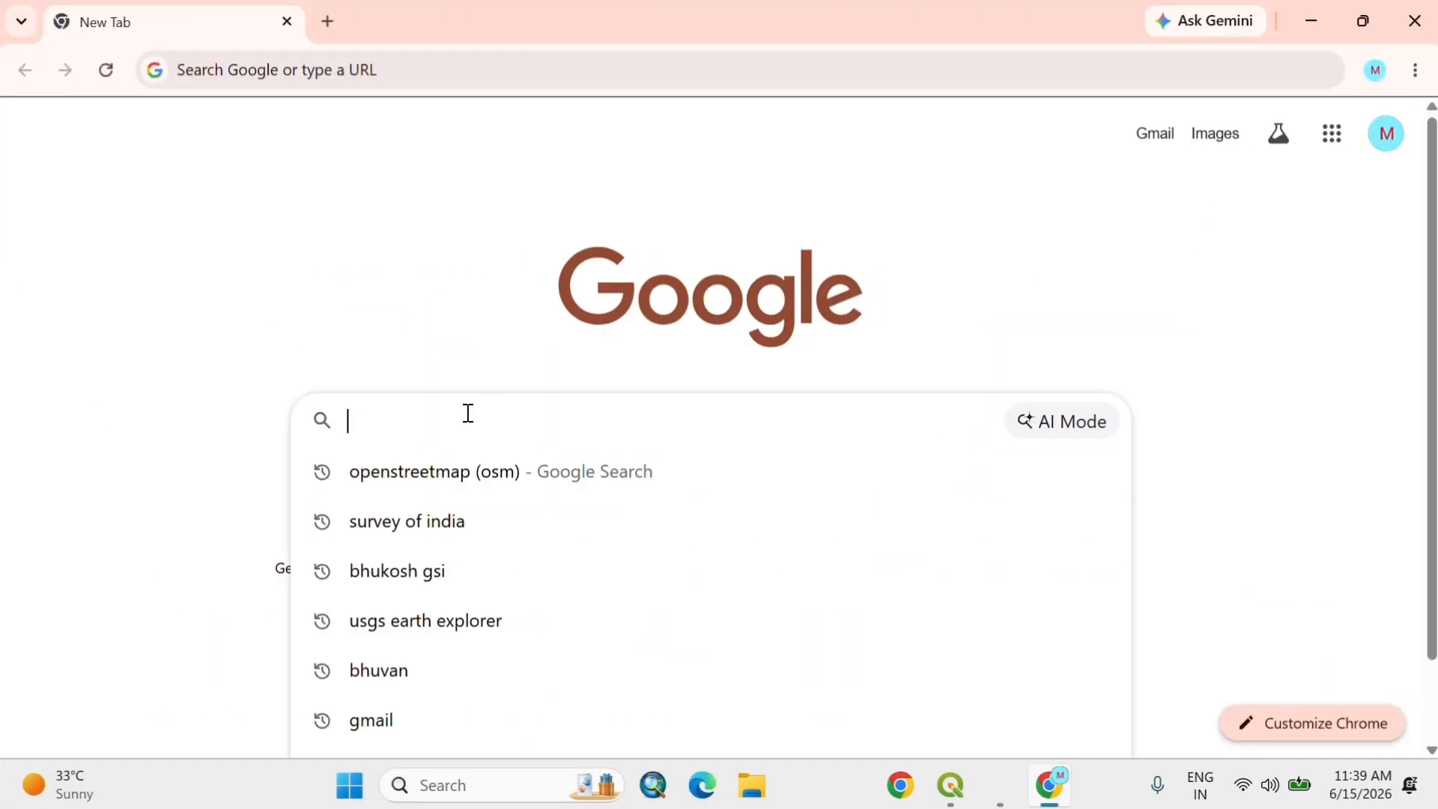
pyautogui.click(408, 473)
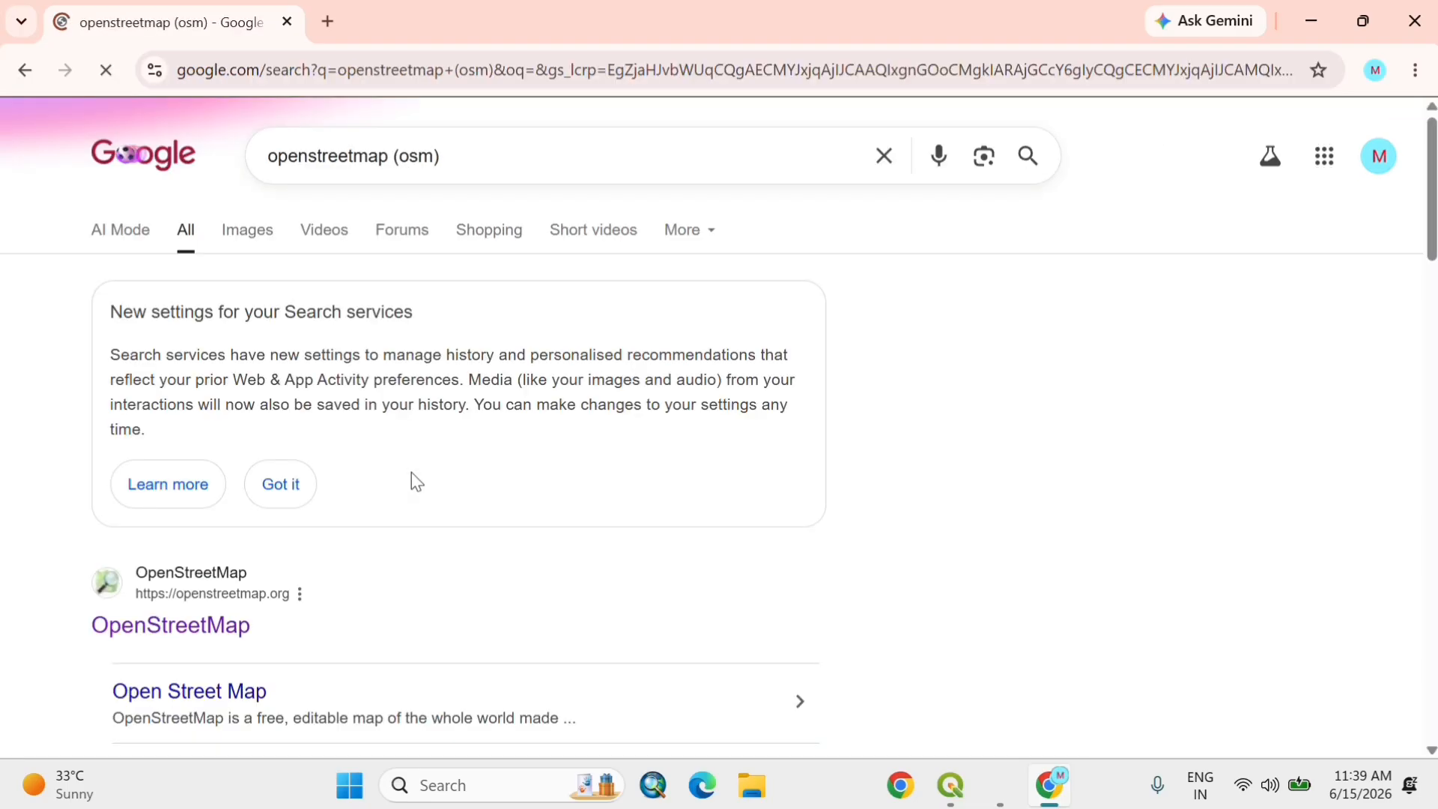
pyautogui.click(191, 633)
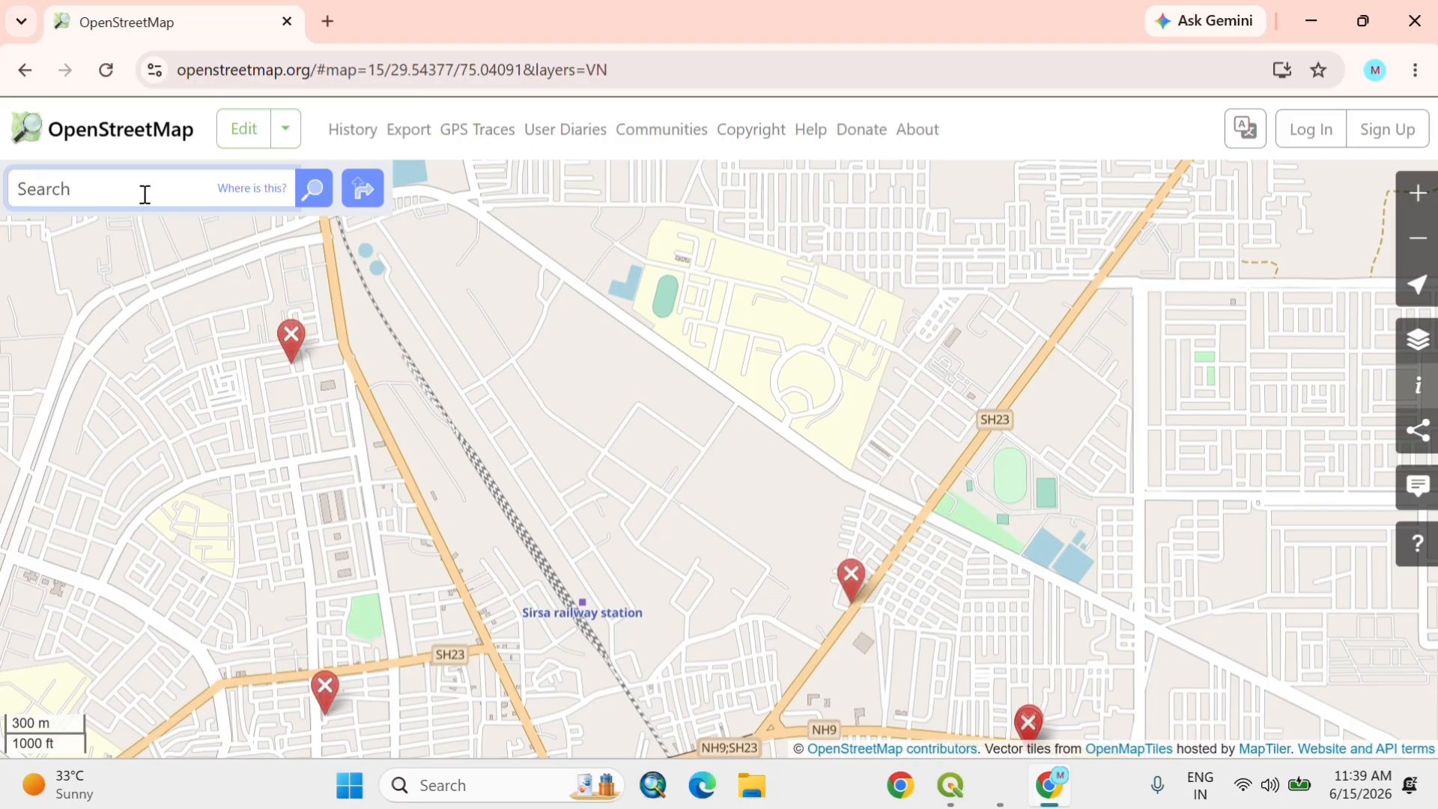
# Step: Examine the map around Sirsa and the list of available map layers
pyautogui.scroll(-2, 741, 391)
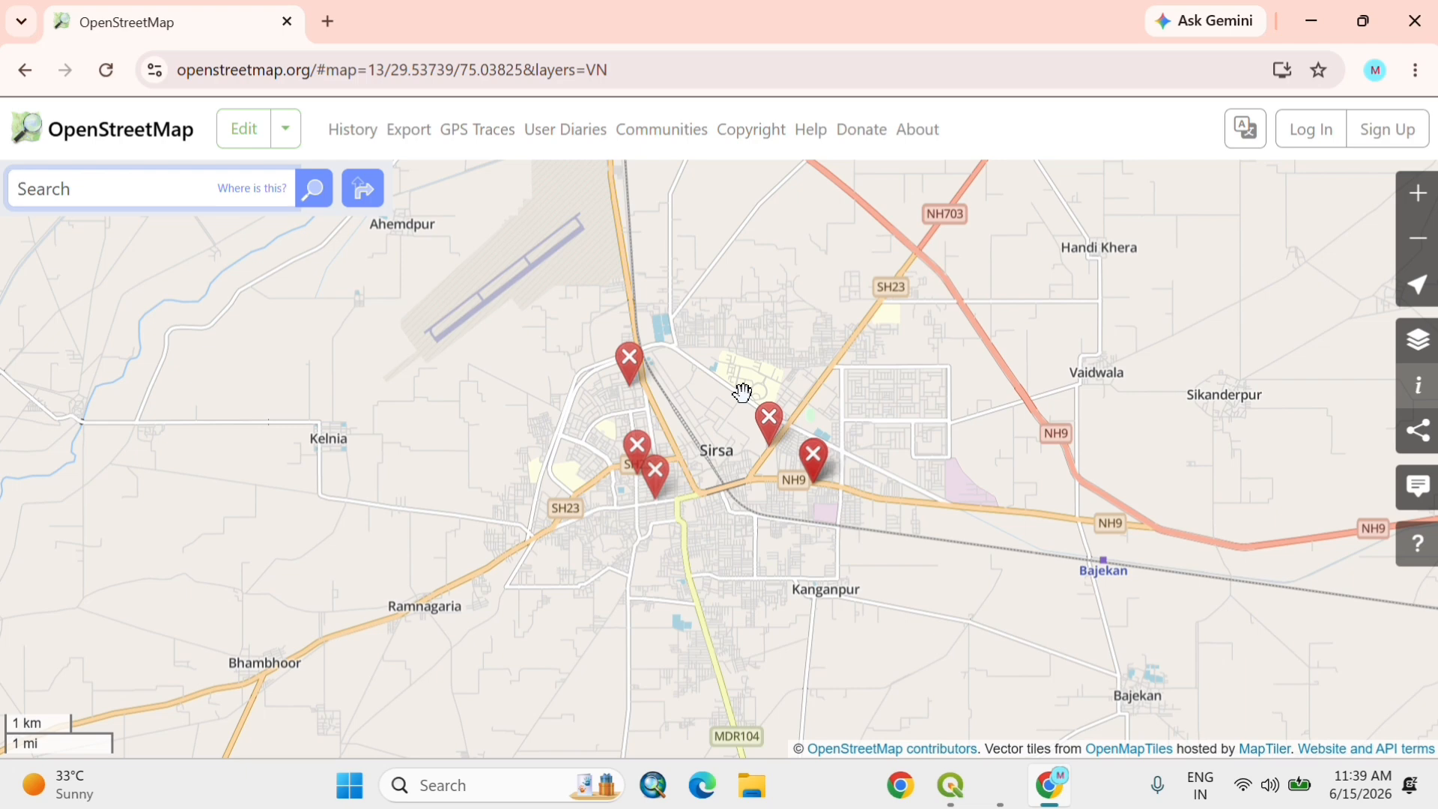
pyautogui.click(1427, 338)
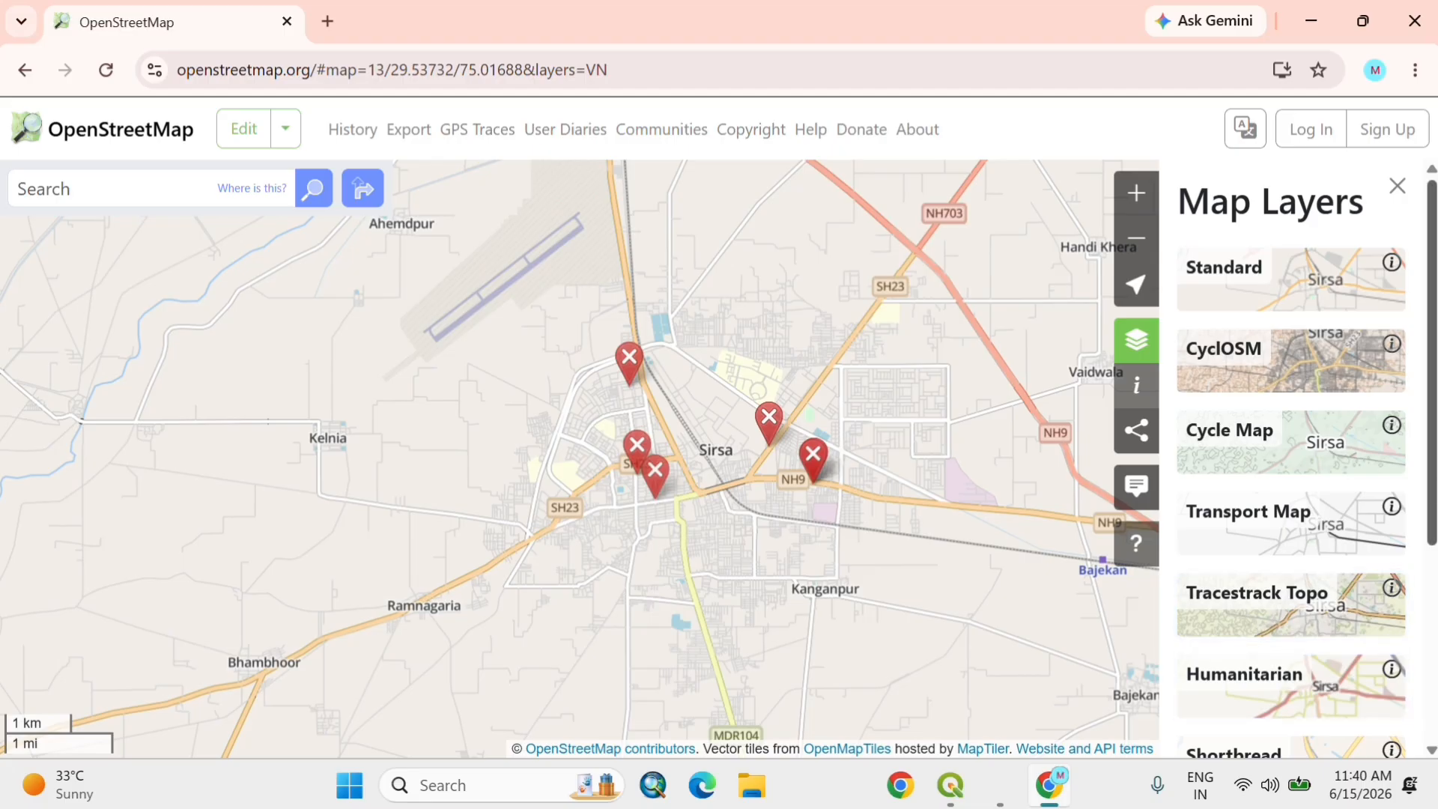
pyautogui.scroll(-2, 1432, 500)
pyautogui.scroll(2, 1433, 500)
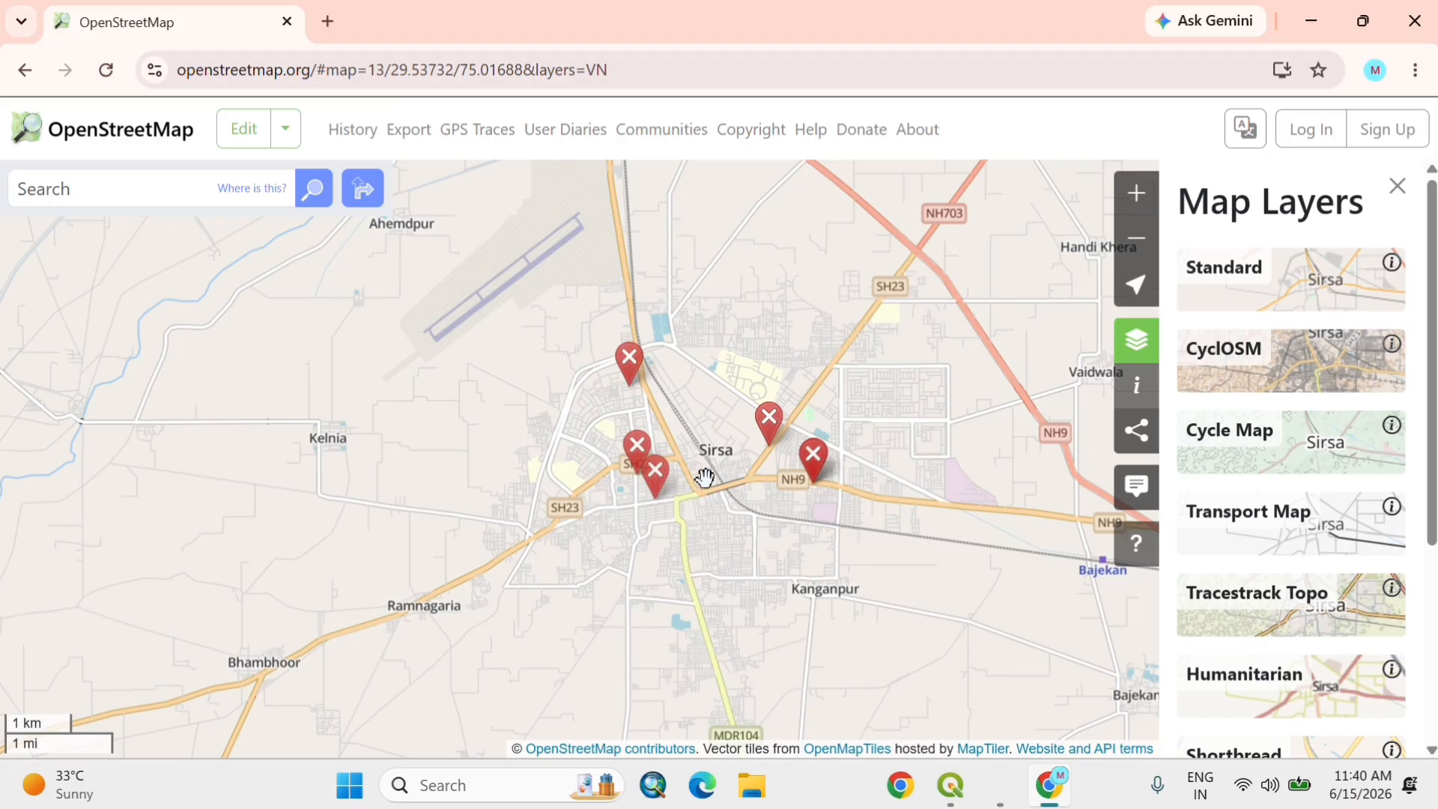
pyautogui.scroll(1, 704, 475)
pyautogui.scroll(1, 704, 477)
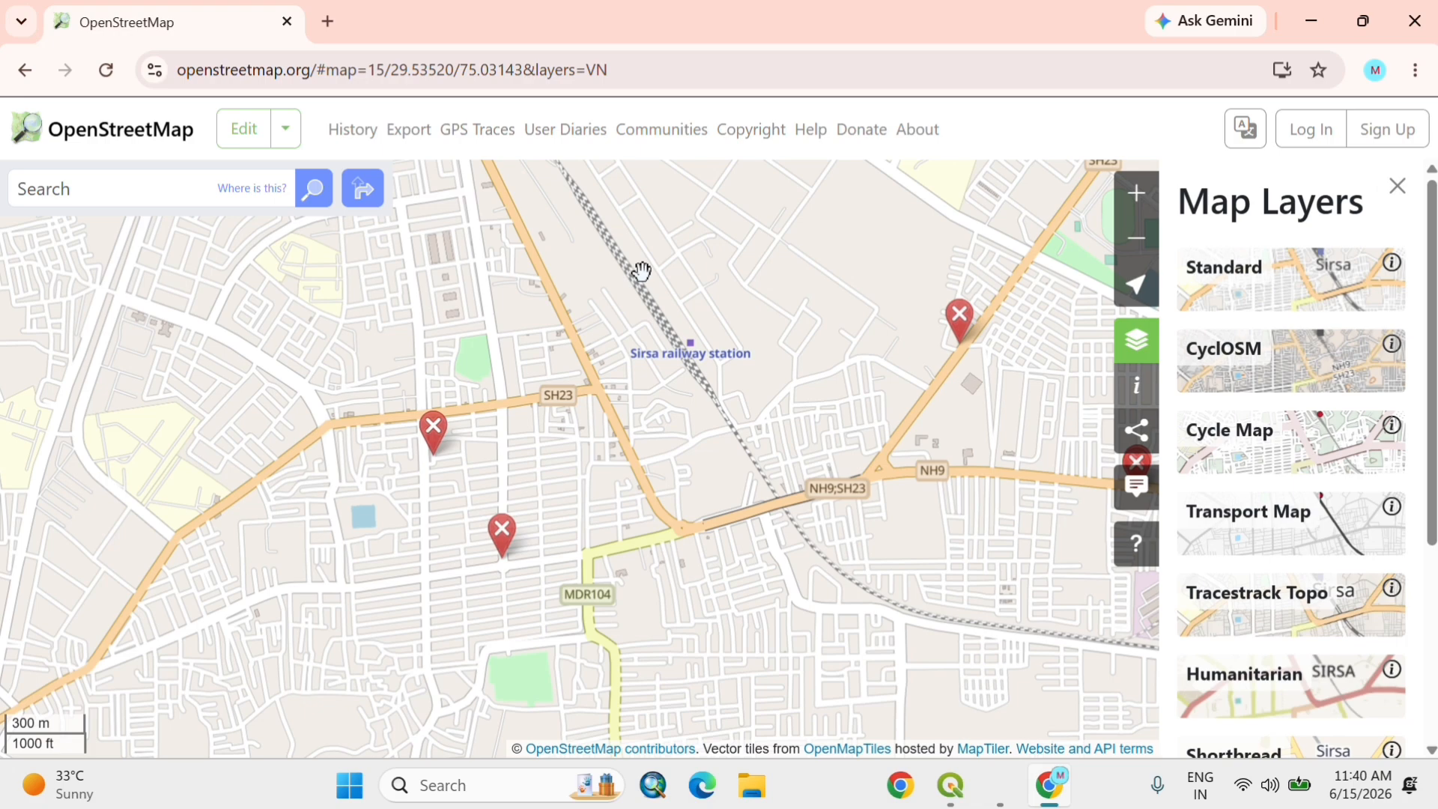
pyautogui.scroll(-2, 643, 272)
pyautogui.moveTo(642, 337); pyautogui.dragTo(675, 517)
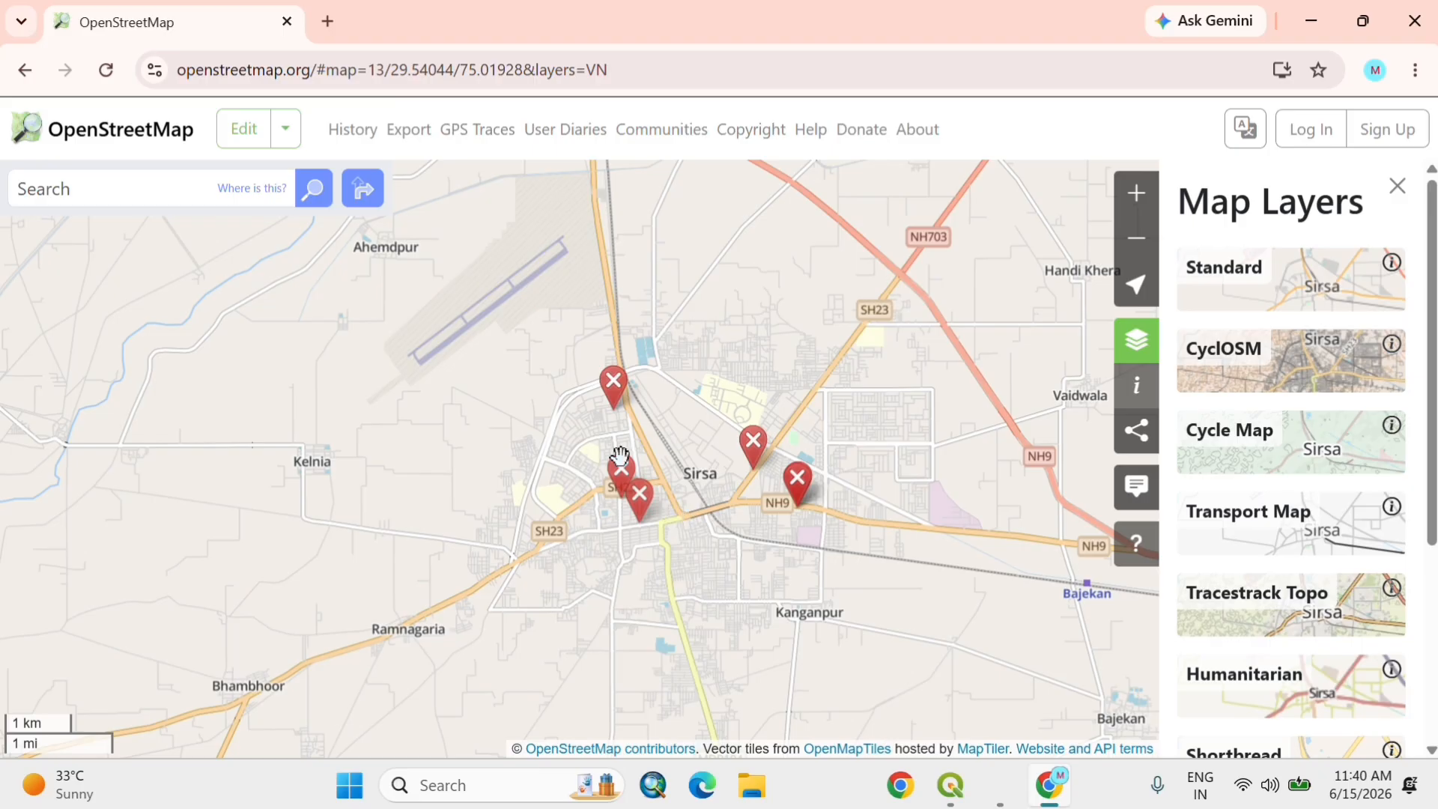
# Step: Open the map data export options and close the map layers list
pyautogui.click(406, 137)
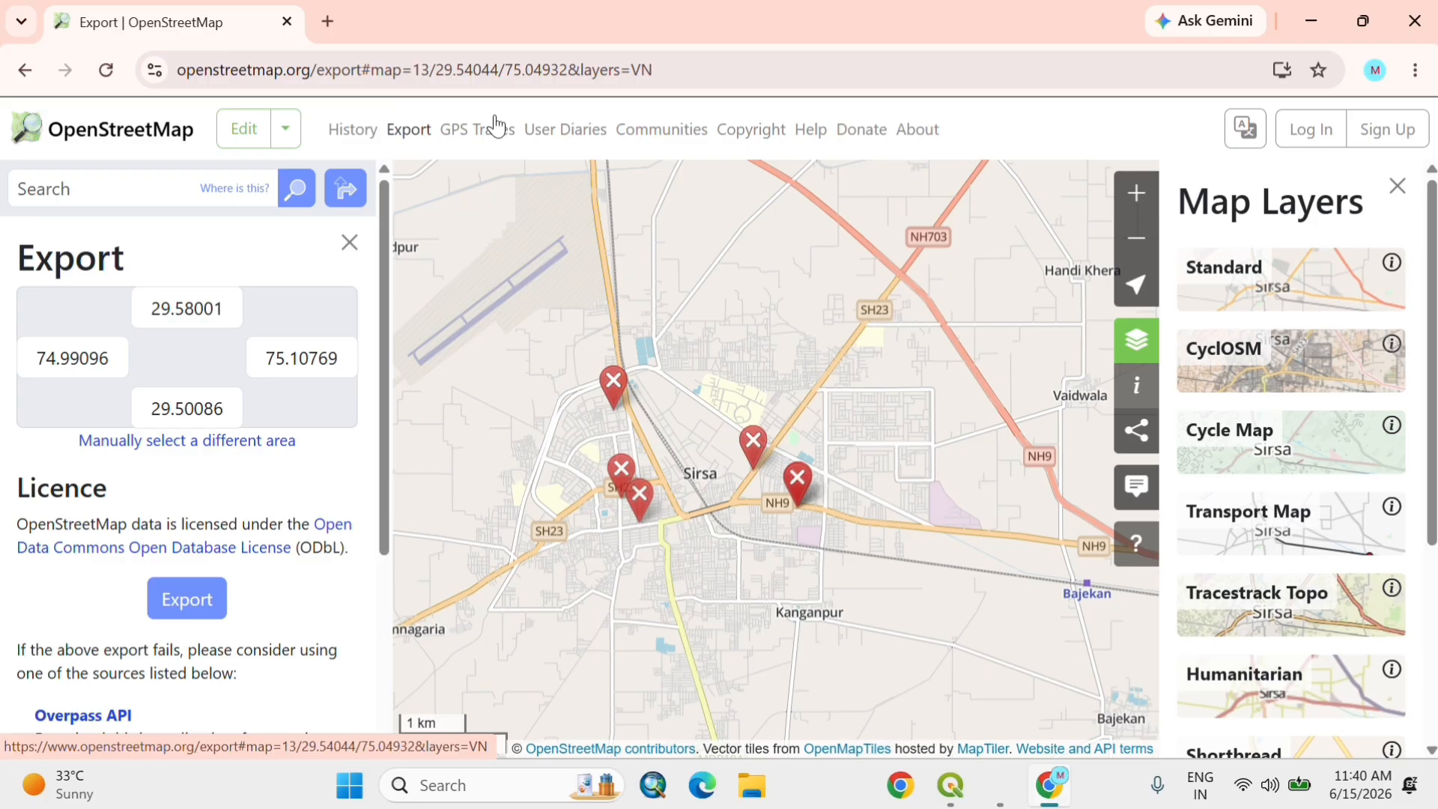
pyautogui.click(1398, 186)
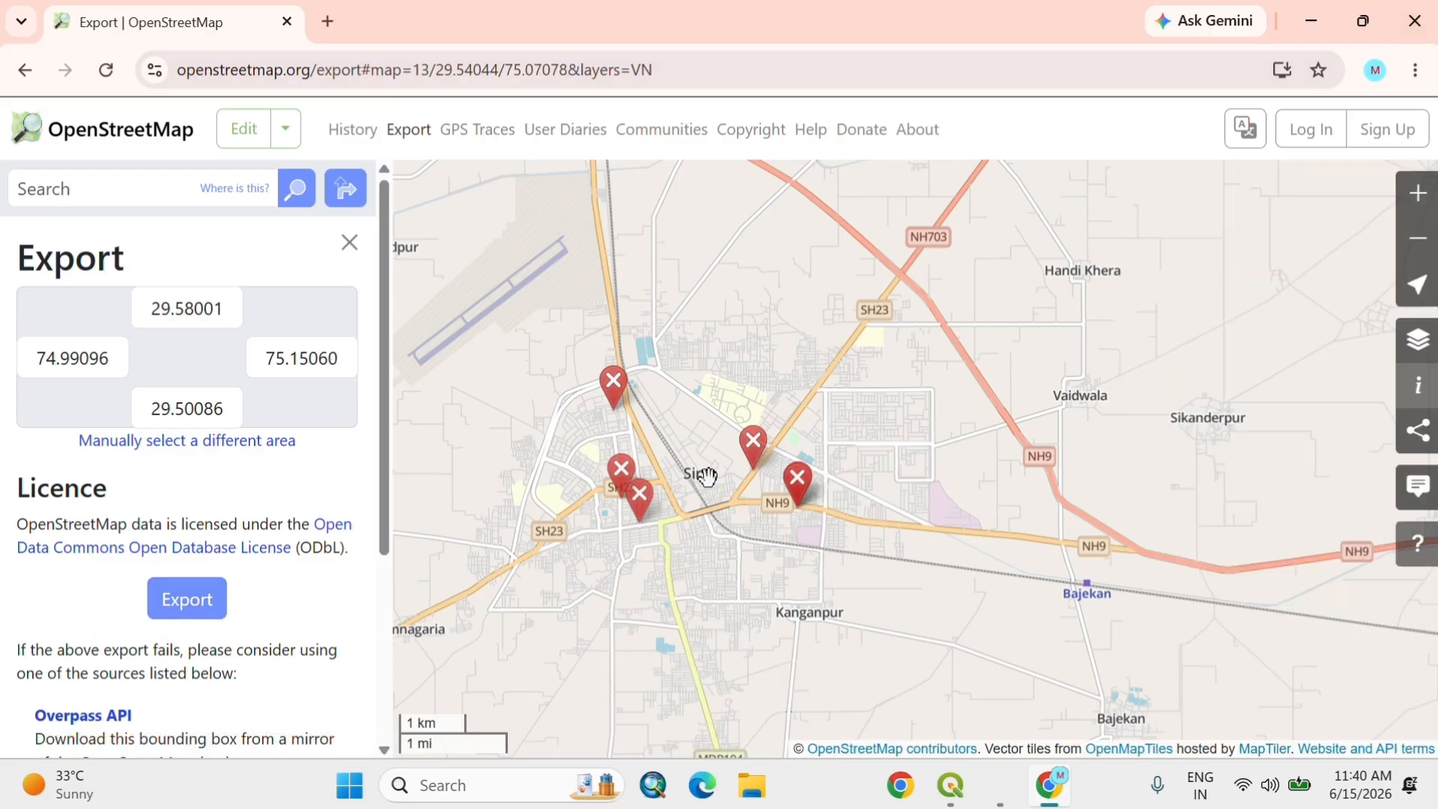
# Step: Export the OSM data around Sirsa railway station, framed to latitudes 29.53448 to 29.55426 and longitudes 75.02529 to 75.06520
pyautogui.moveTo(707, 476); pyautogui.dragTo(763, 478)
pyautogui.scroll(2, 762, 478)
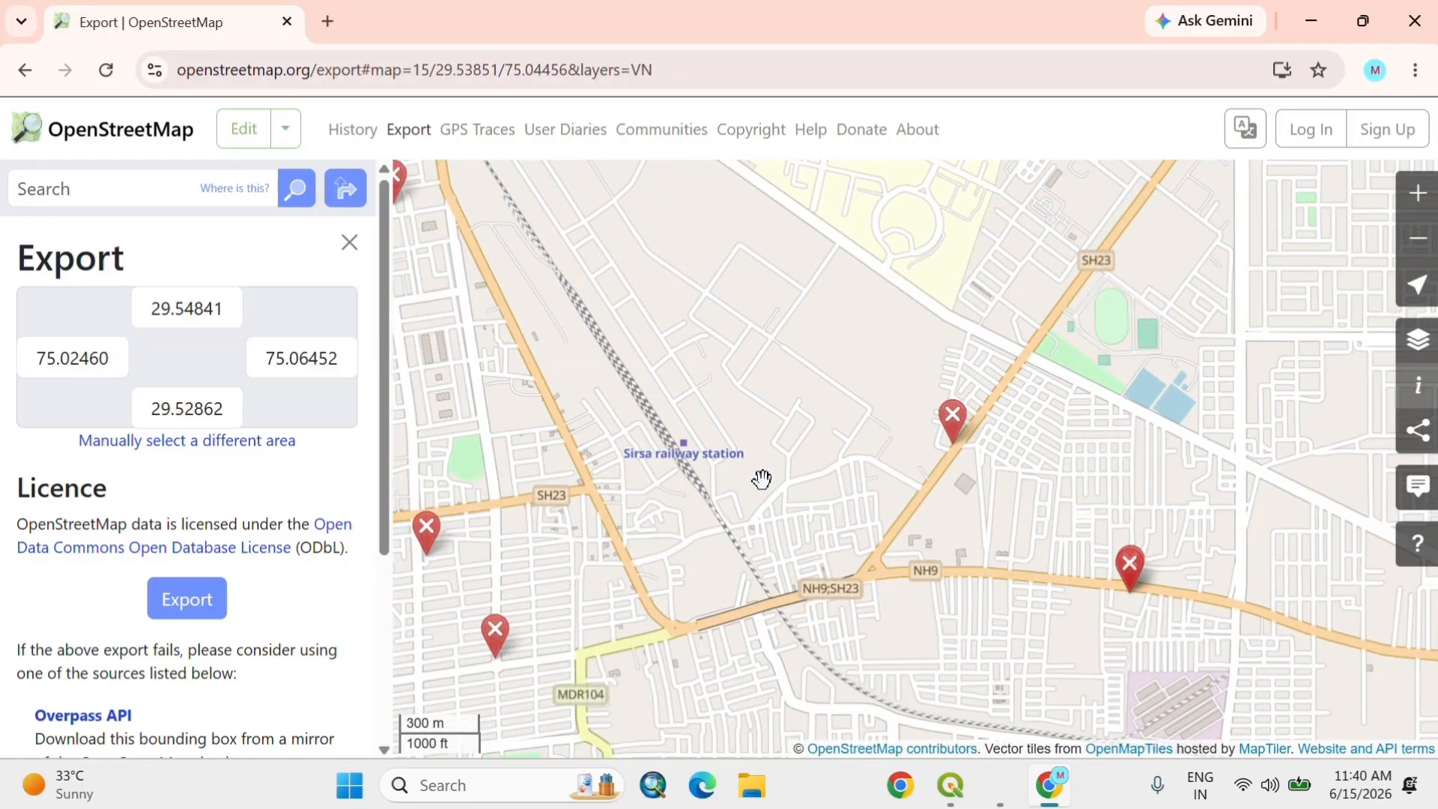
pyautogui.scroll(-1, 762, 478)
pyautogui.scroll(-1, 762, 478)
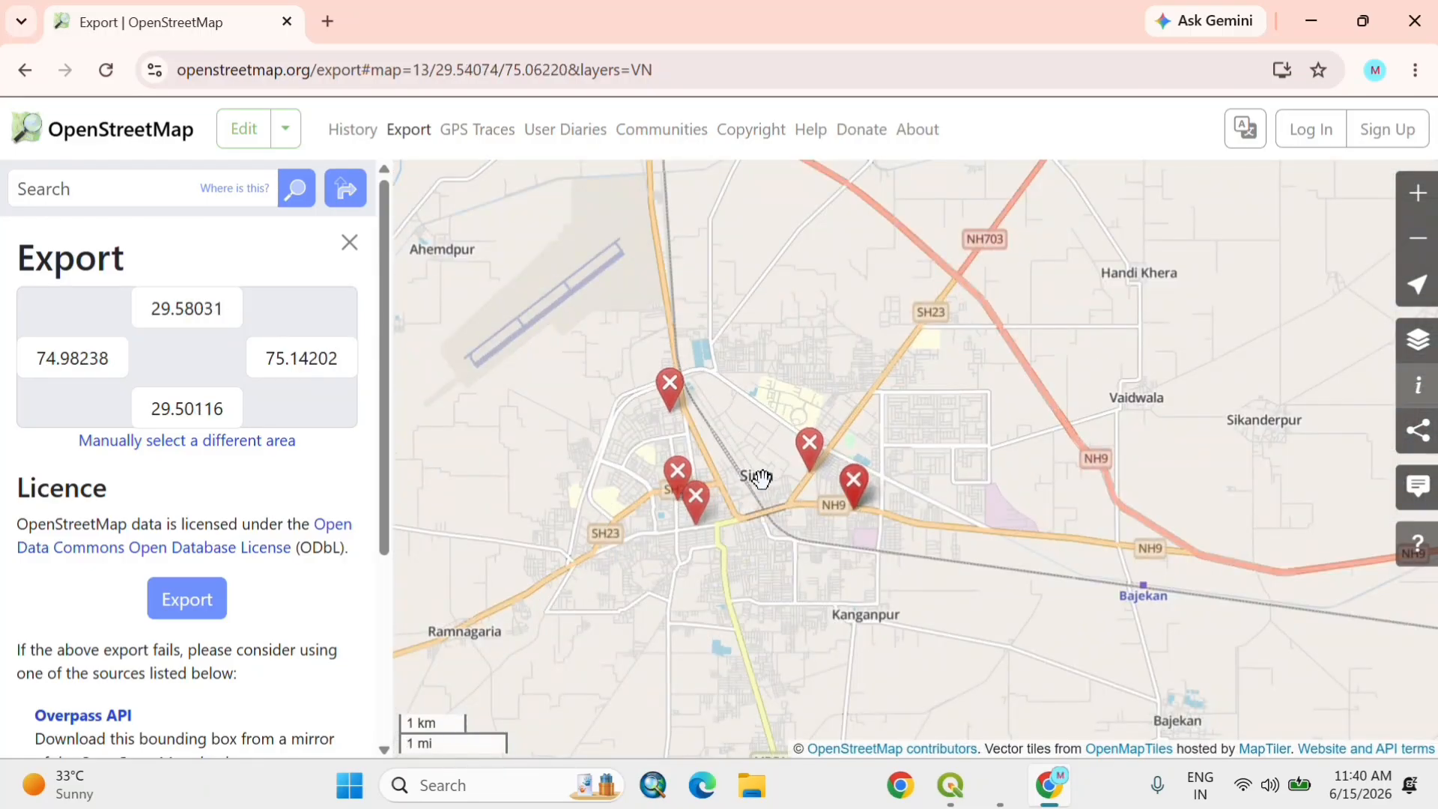
pyautogui.scroll(1, 762, 478)
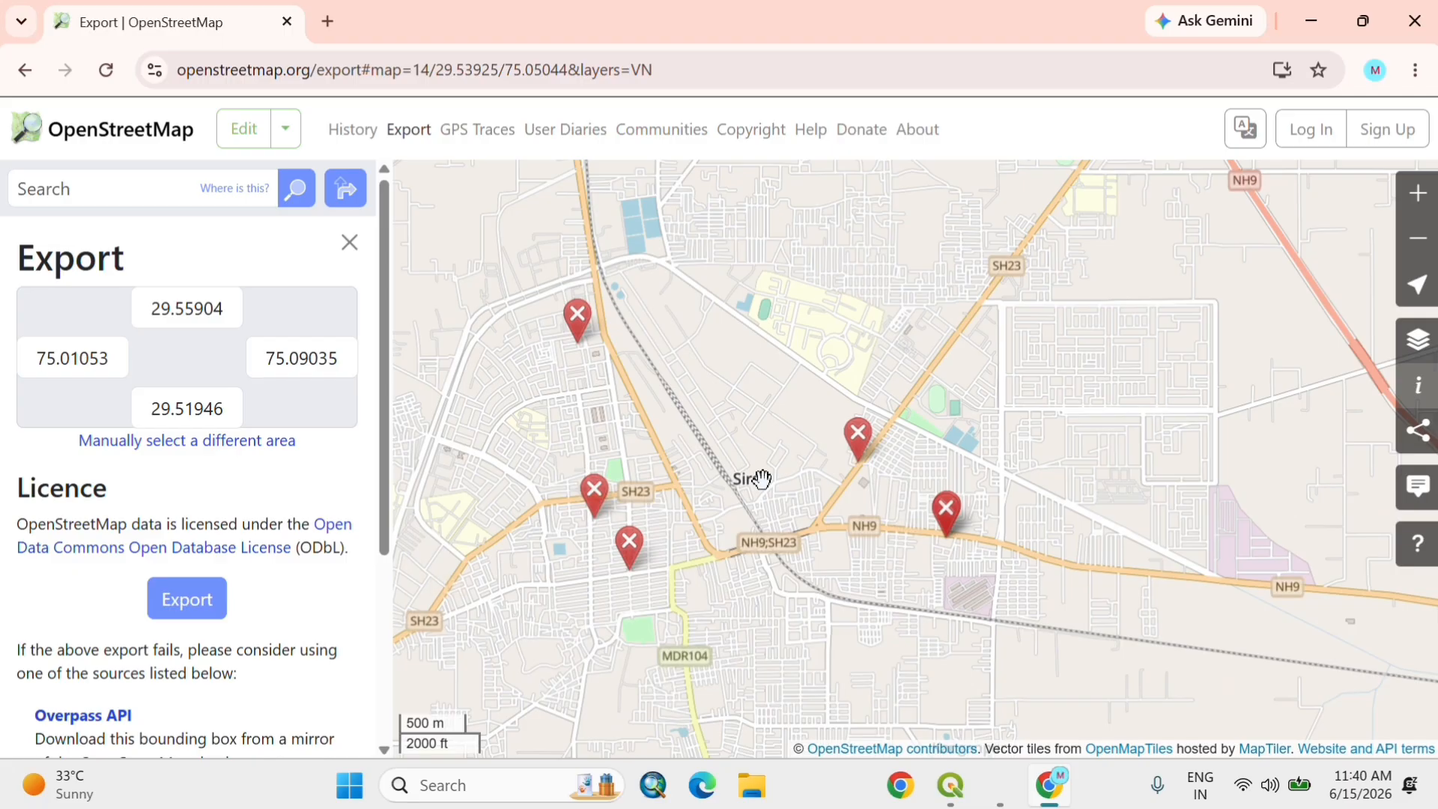
pyautogui.moveTo(773, 456); pyautogui.dragTo(677, 604)
pyautogui.scroll(1, 677, 604)
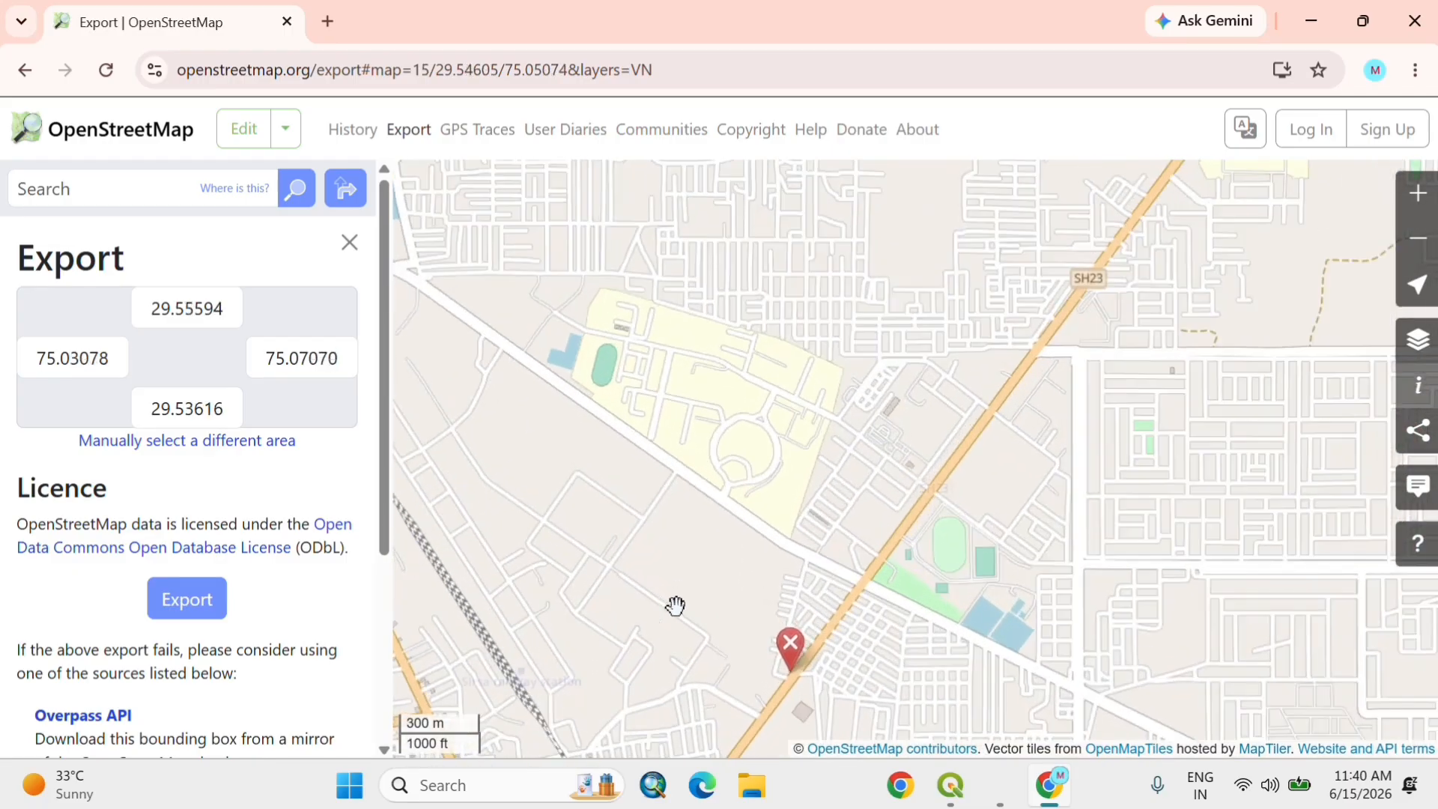
pyautogui.scroll(-1, 676, 605)
pyautogui.scroll(1, 676, 604)
pyautogui.scroll(1, 677, 604)
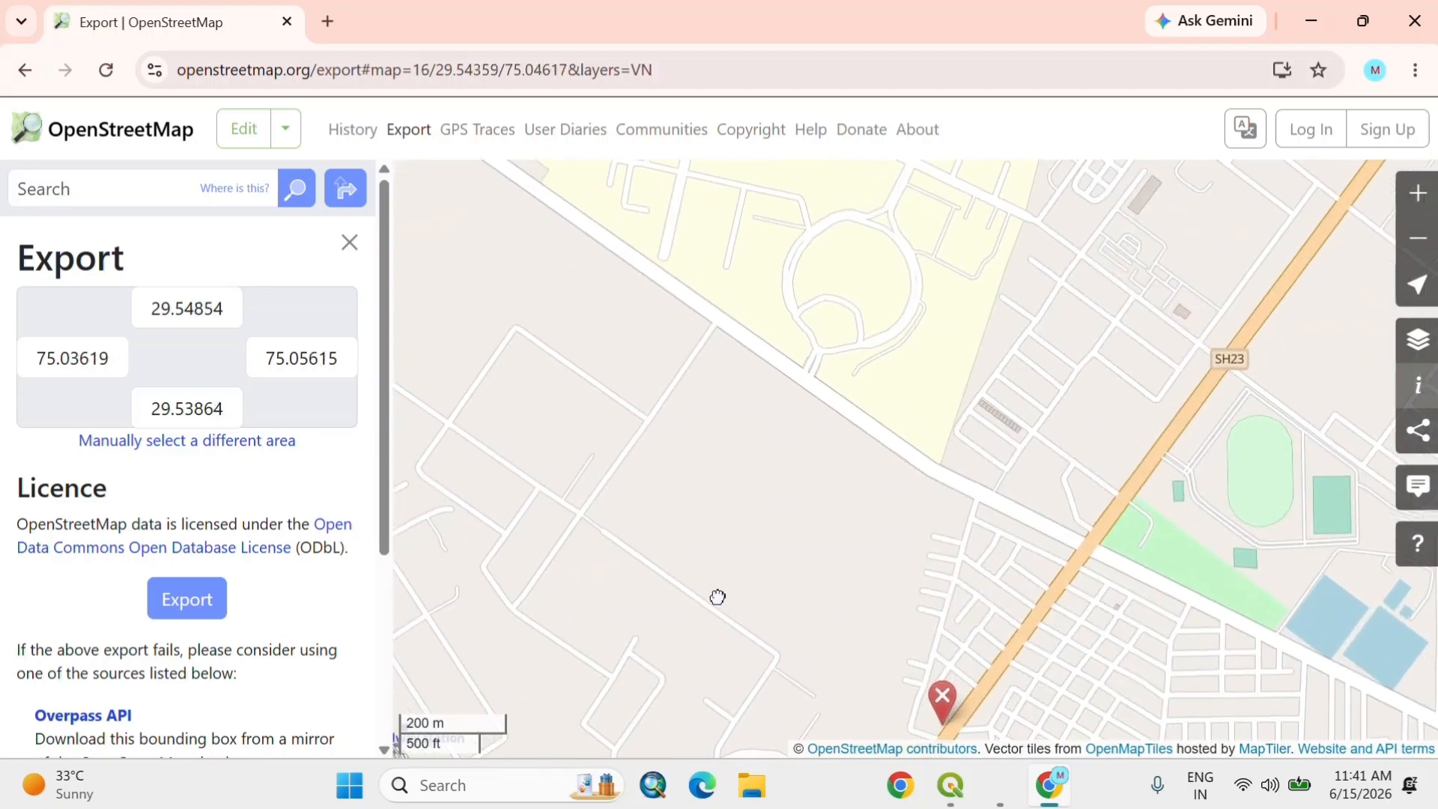
pyautogui.moveTo(716, 595); pyautogui.dragTo(735, 591)
pyautogui.scroll(-2, 735, 592)
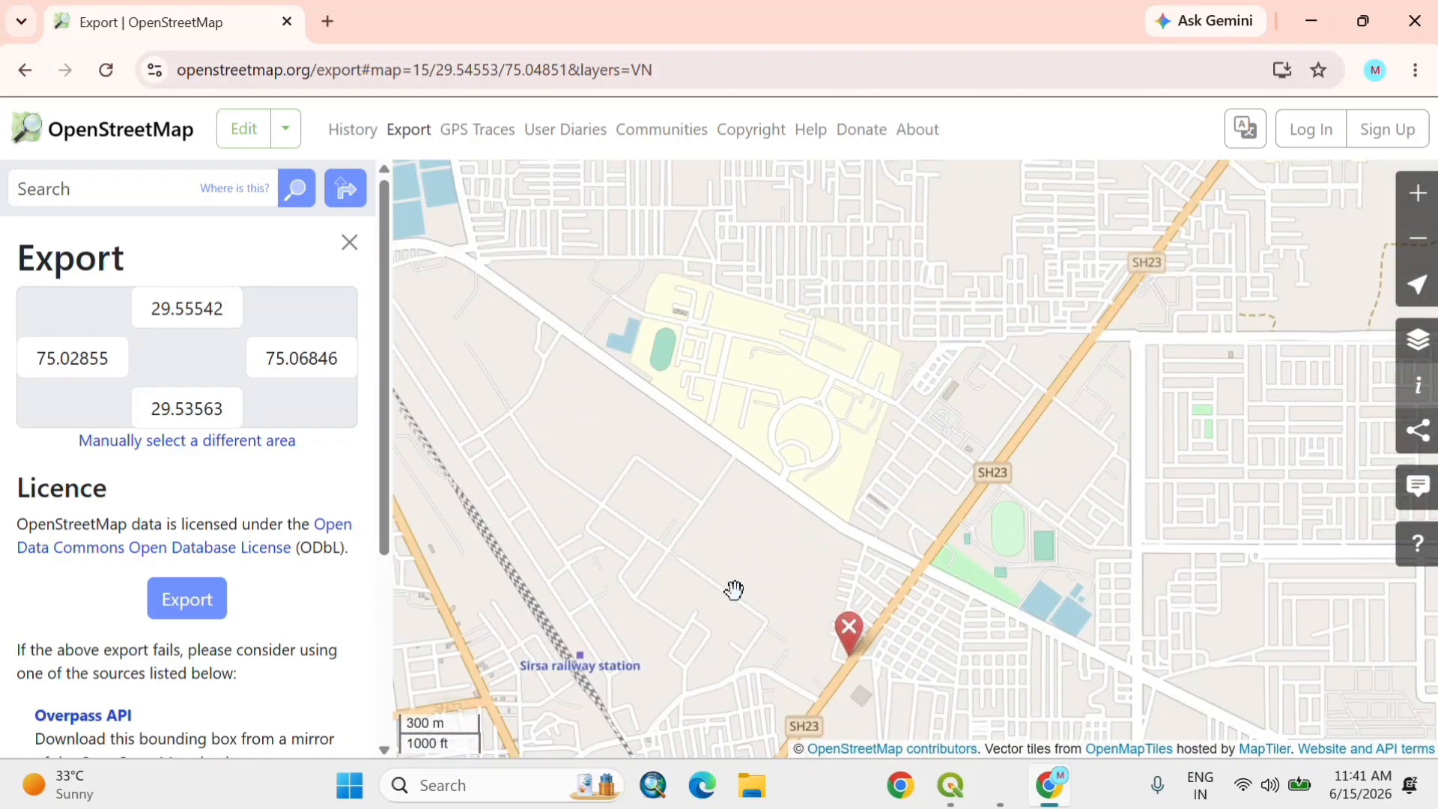
pyautogui.scroll(-1, 735, 590)
pyautogui.scroll(1, 734, 591)
pyautogui.moveTo(734, 590)
pyautogui.mouseDown()
pyautogui.moveTo(842, 556)
pyautogui.moveTo(822, 556)
pyautogui.mouseUp()
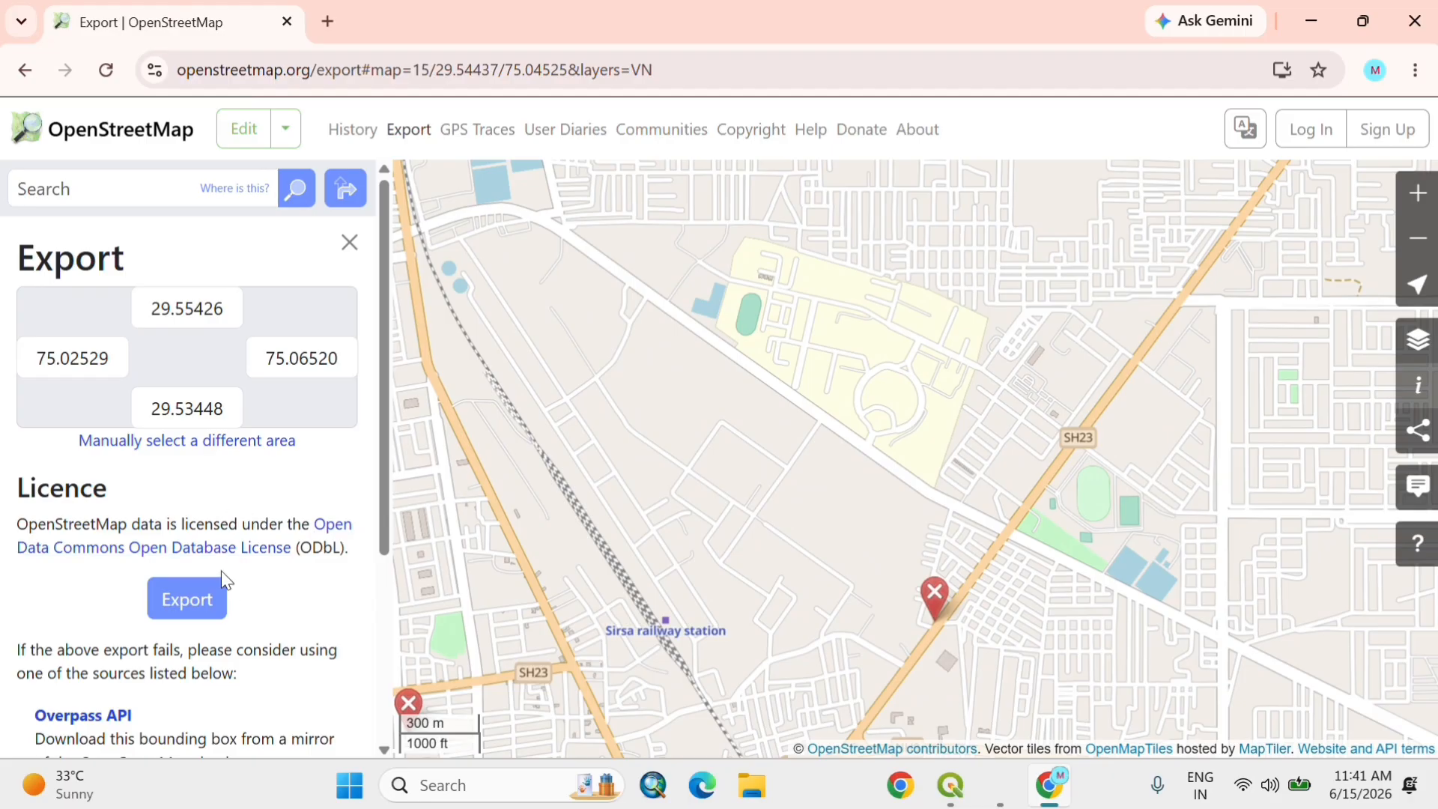
pyautogui.click(193, 610)
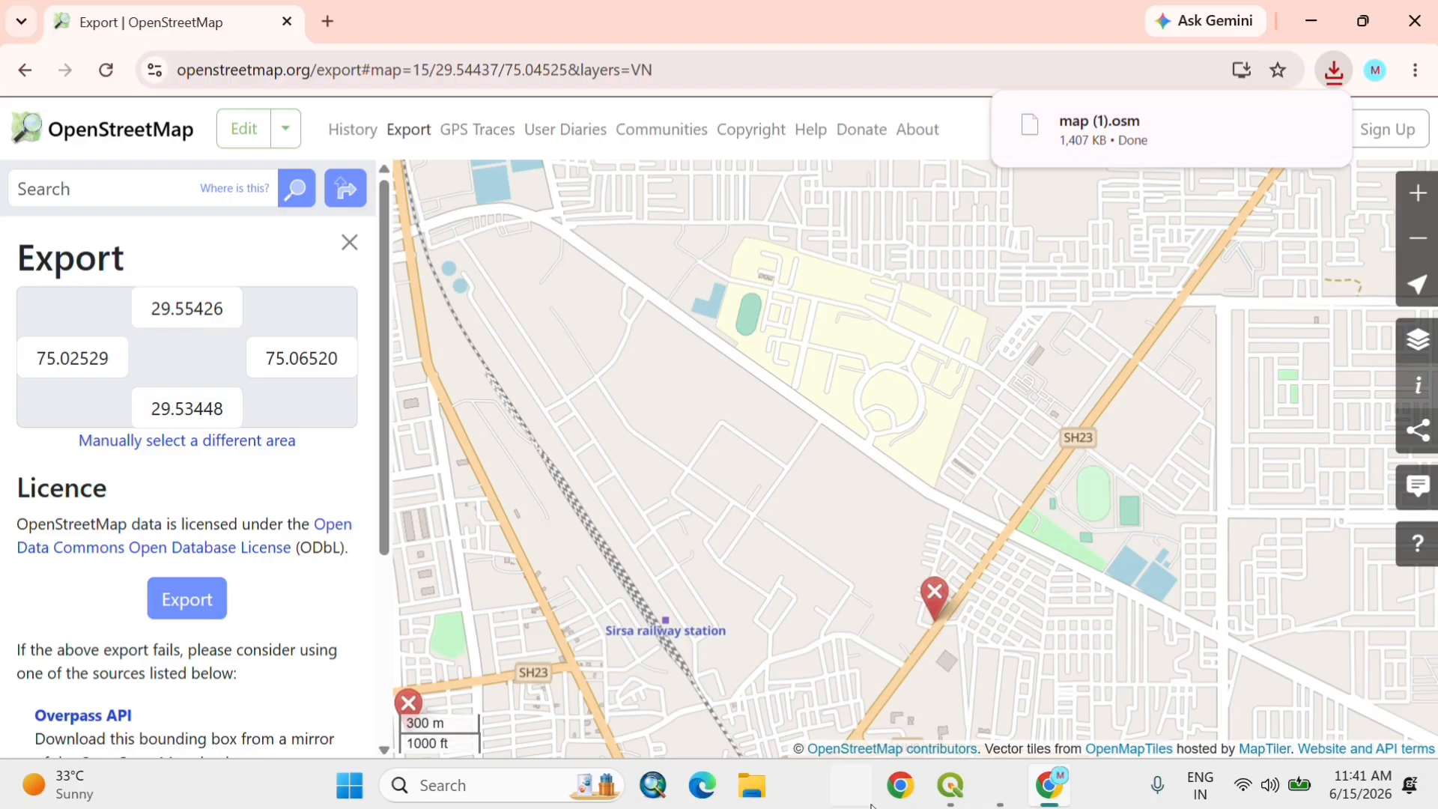
# Step: Switch to QGIS and remove all four OsmFile layers from the project
pyautogui.click(950, 796)
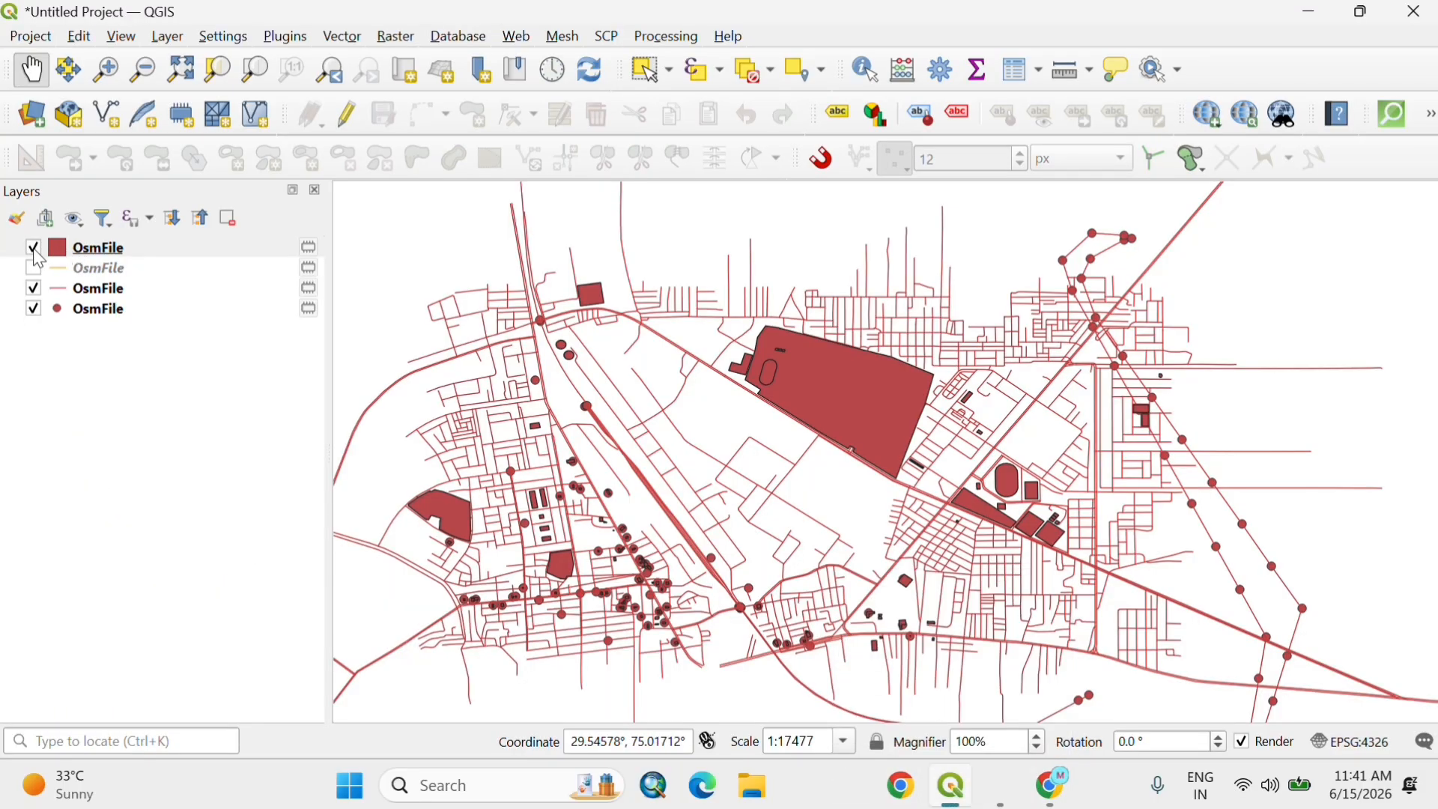
pyautogui.click(119, 250)
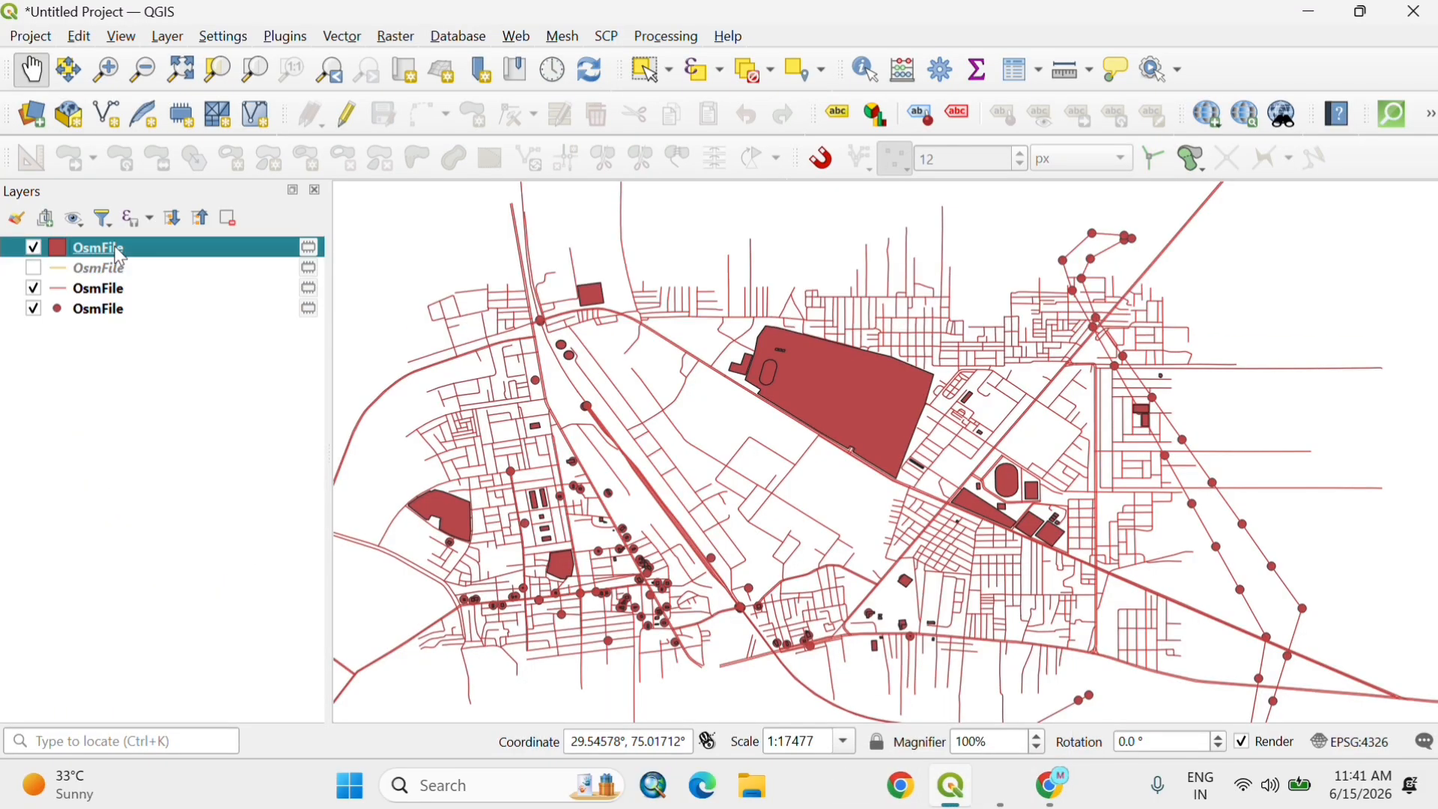
pyautogui.keyDown('shift'); pyautogui.click(129, 315); pyautogui.keyUp('shift')
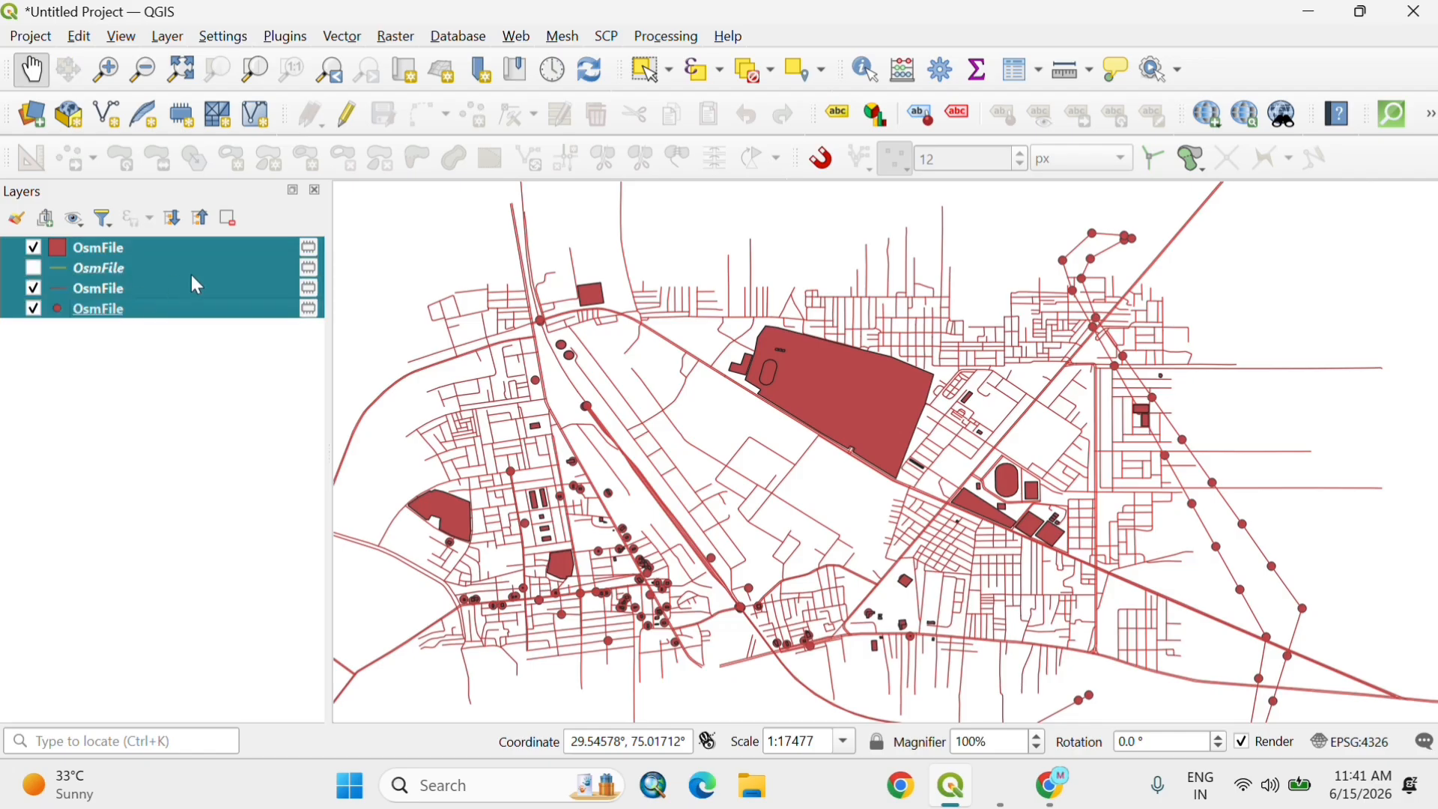
pyautogui.click(229, 218)
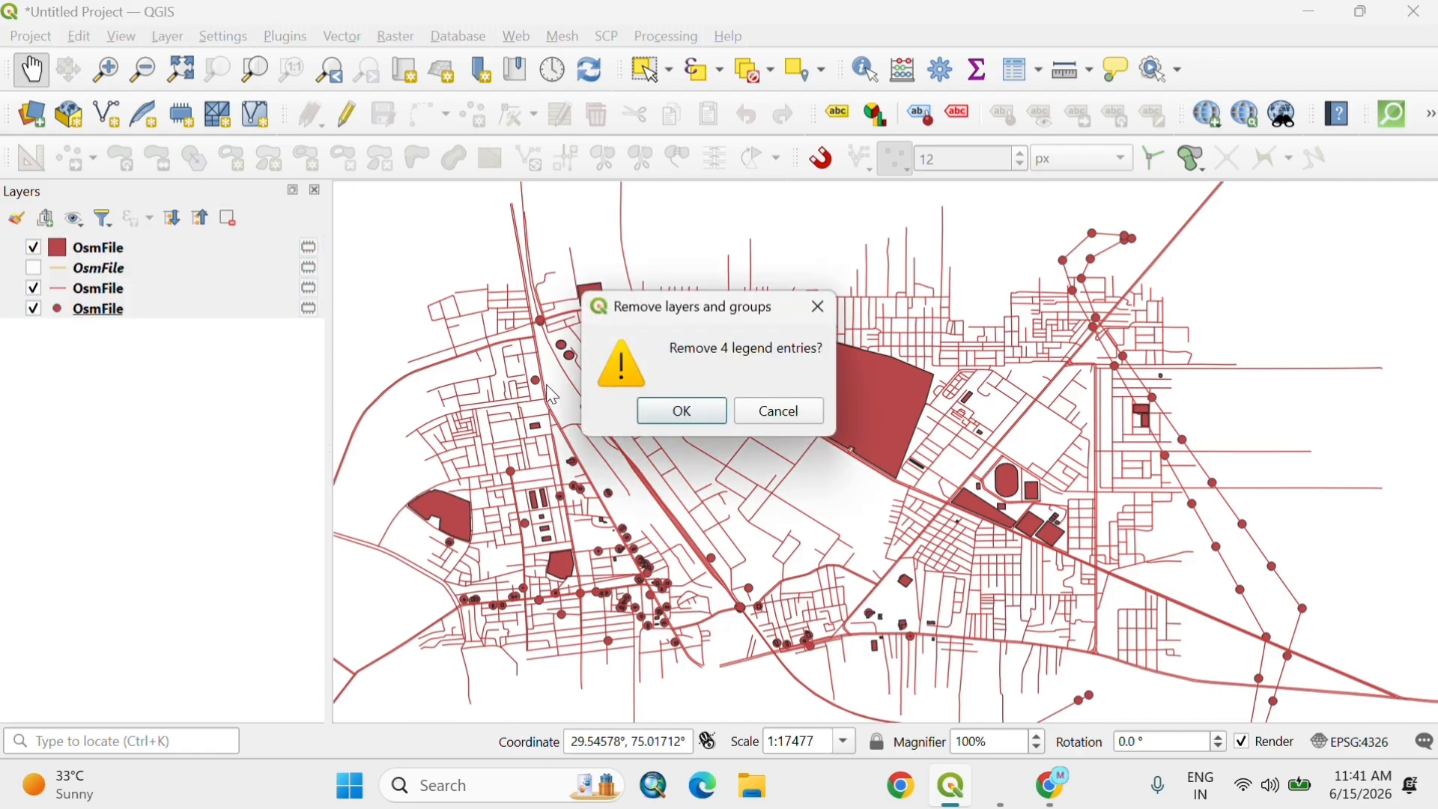
pyautogui.click(683, 413)
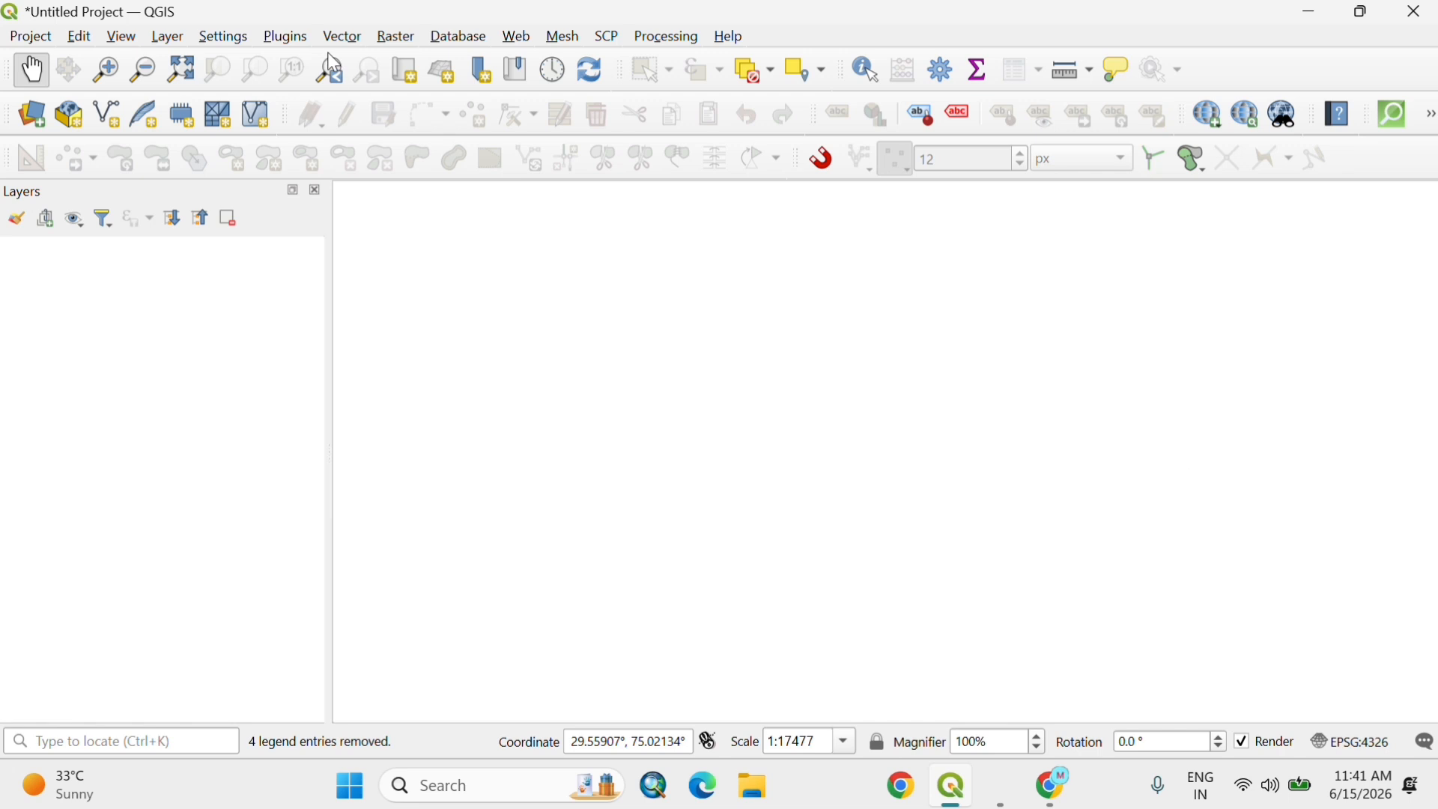
# Step: Check the installed plugins for matches to "osm", then close the plugin manager
pyautogui.click(287, 37)
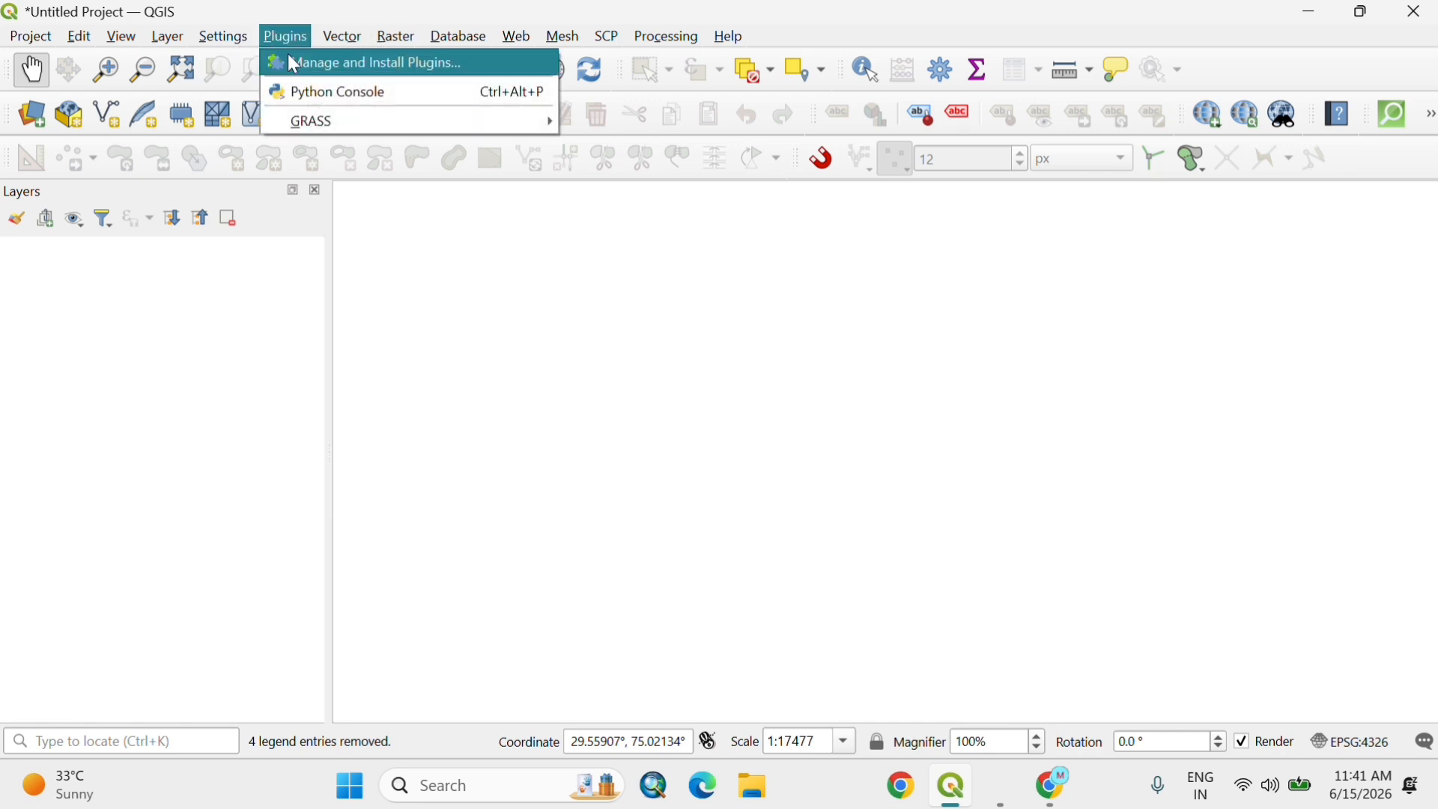
pyautogui.click(346, 63)
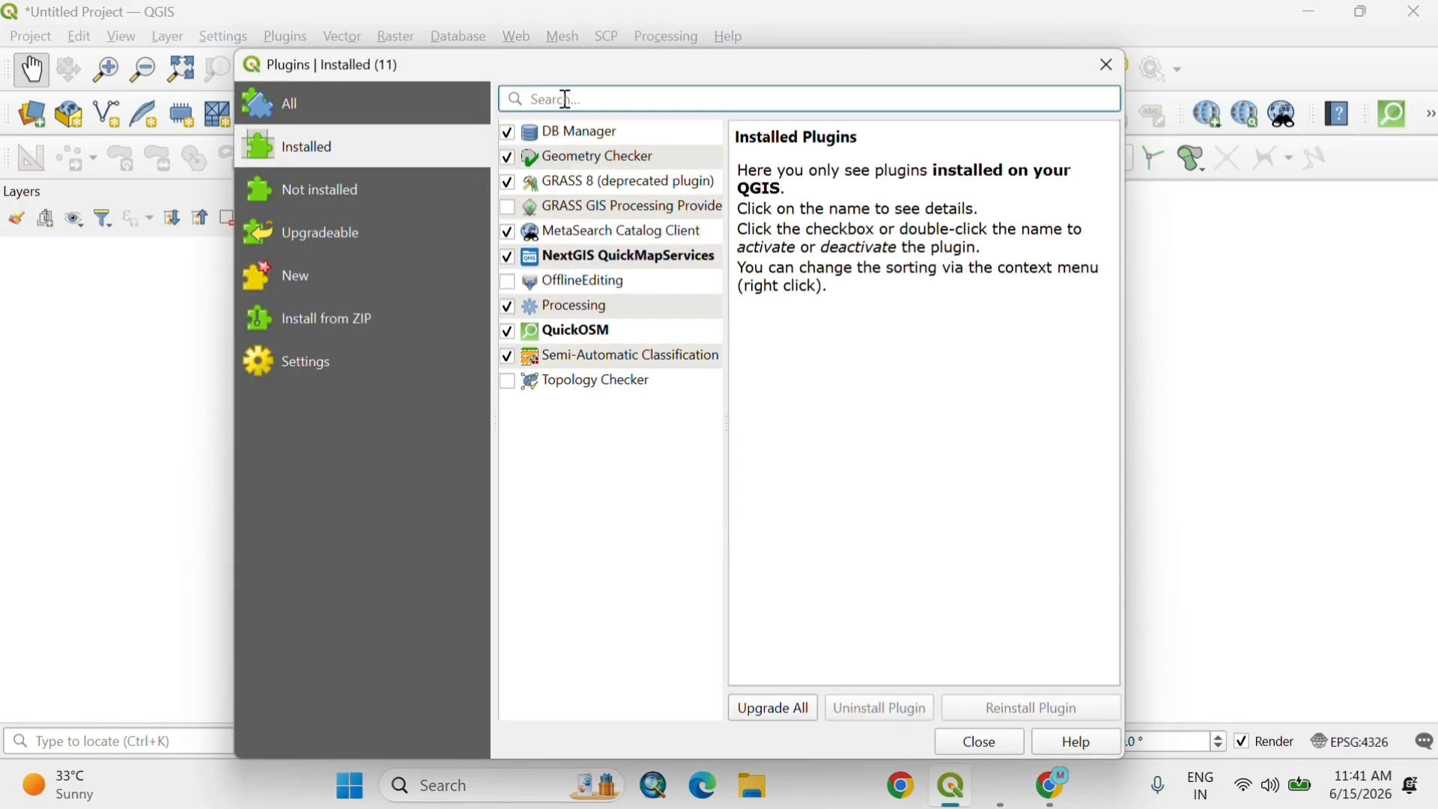
pyautogui.write('osm')
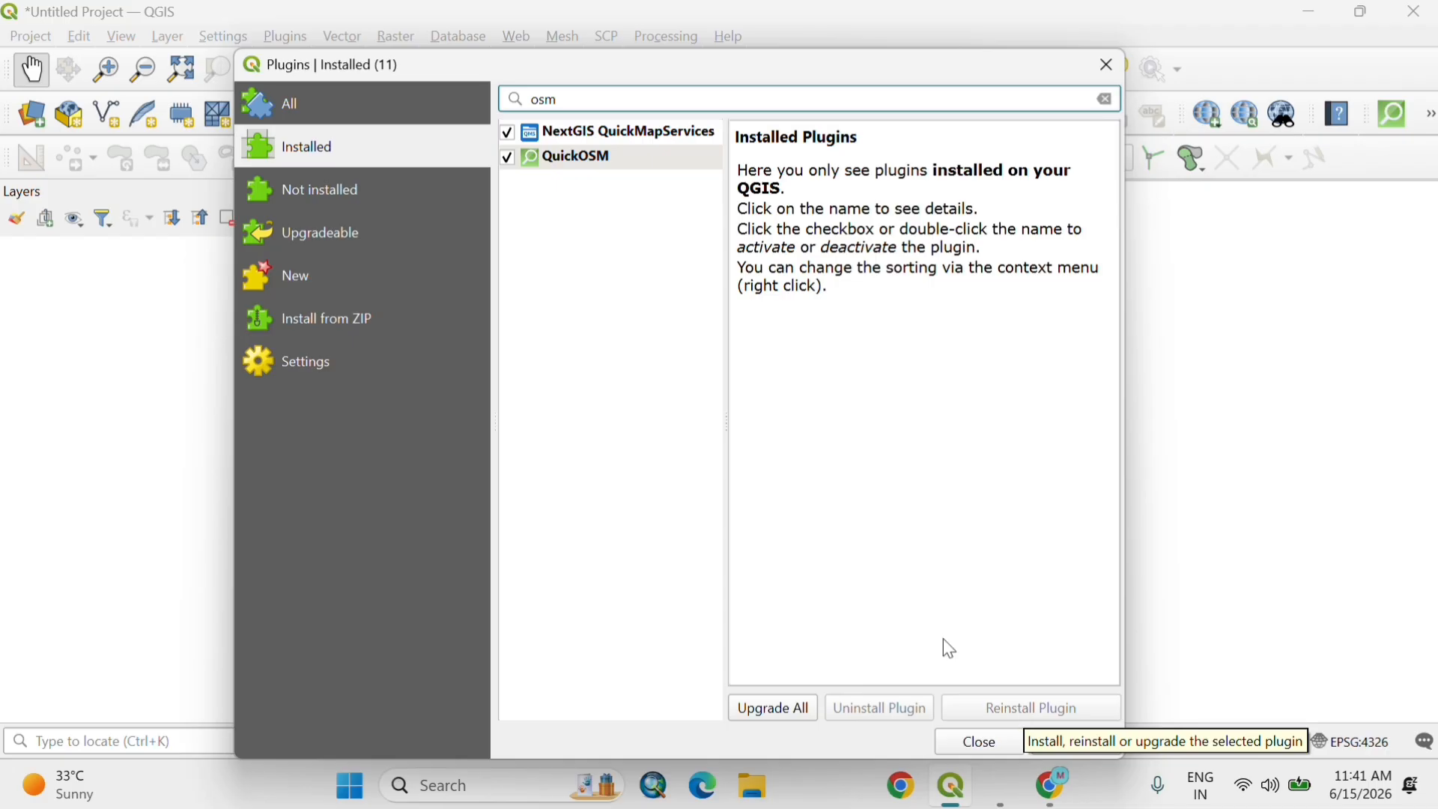
pyautogui.click(1107, 66)
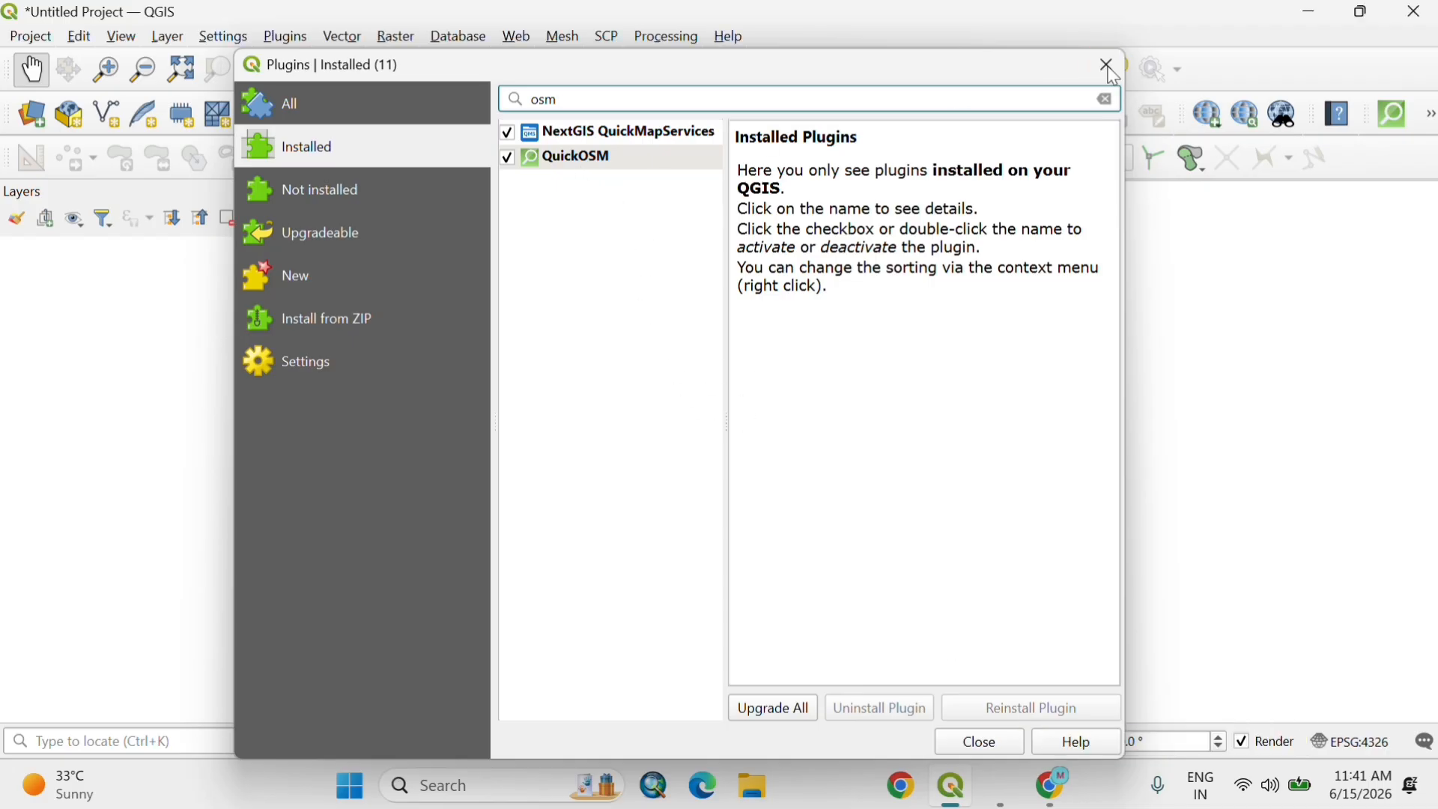
# Step: Import map (1).osm from Downloads with QuickOSM, loading points, lines, multilinestrings and multipolygons with all tags, and close the dialog
pyautogui.click(343, 37)
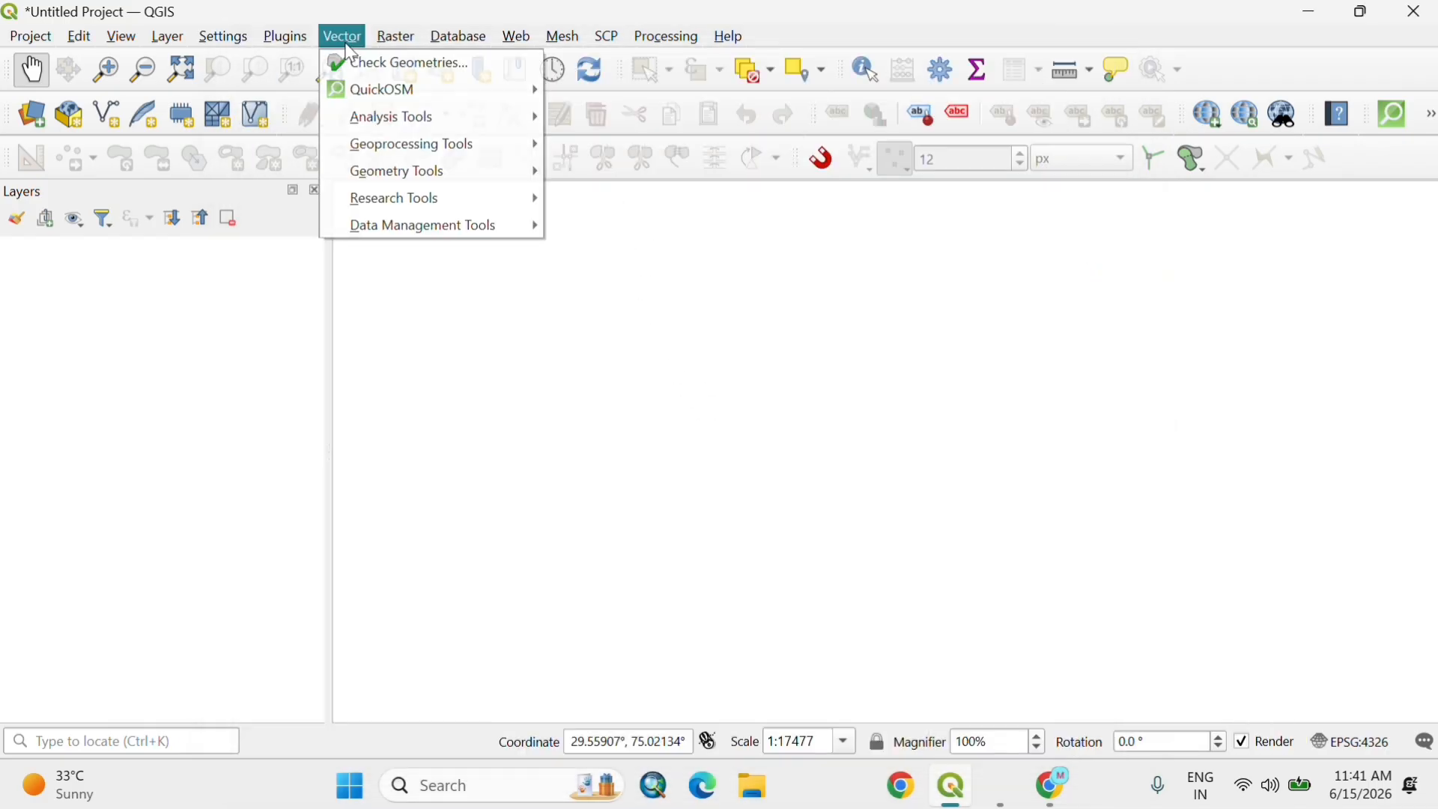
pyautogui.moveTo(372, 91)
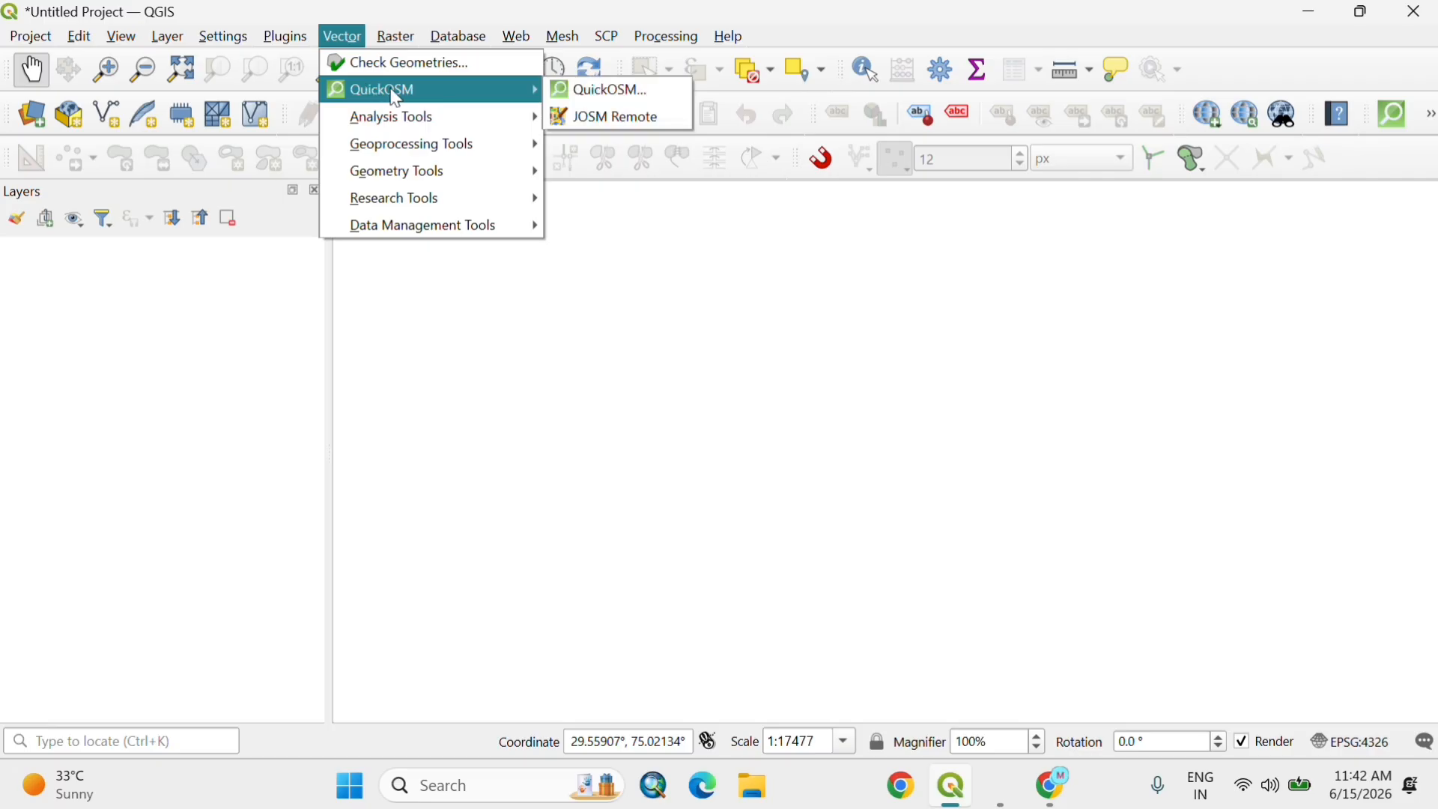
pyautogui.click(639, 91)
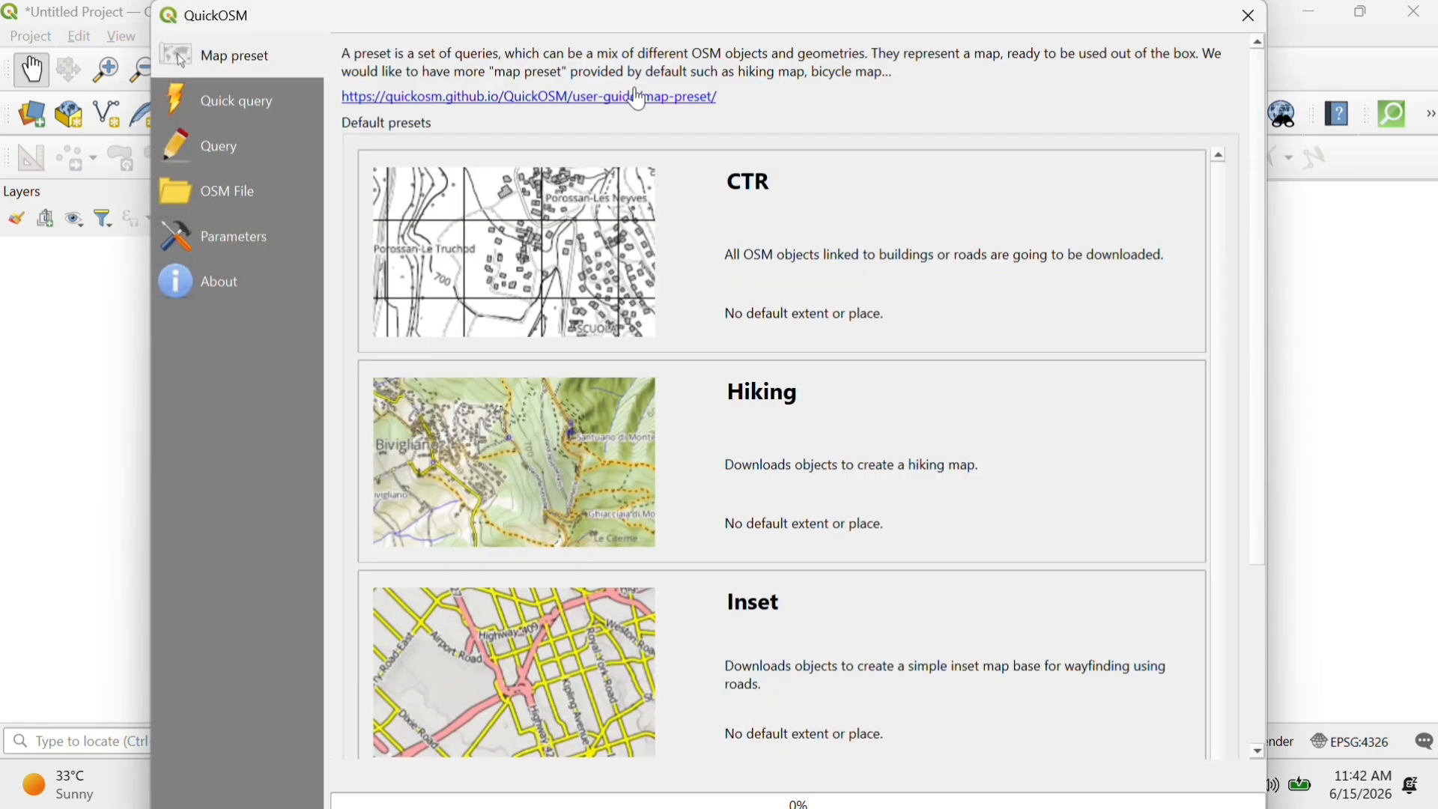
pyautogui.click(217, 195)
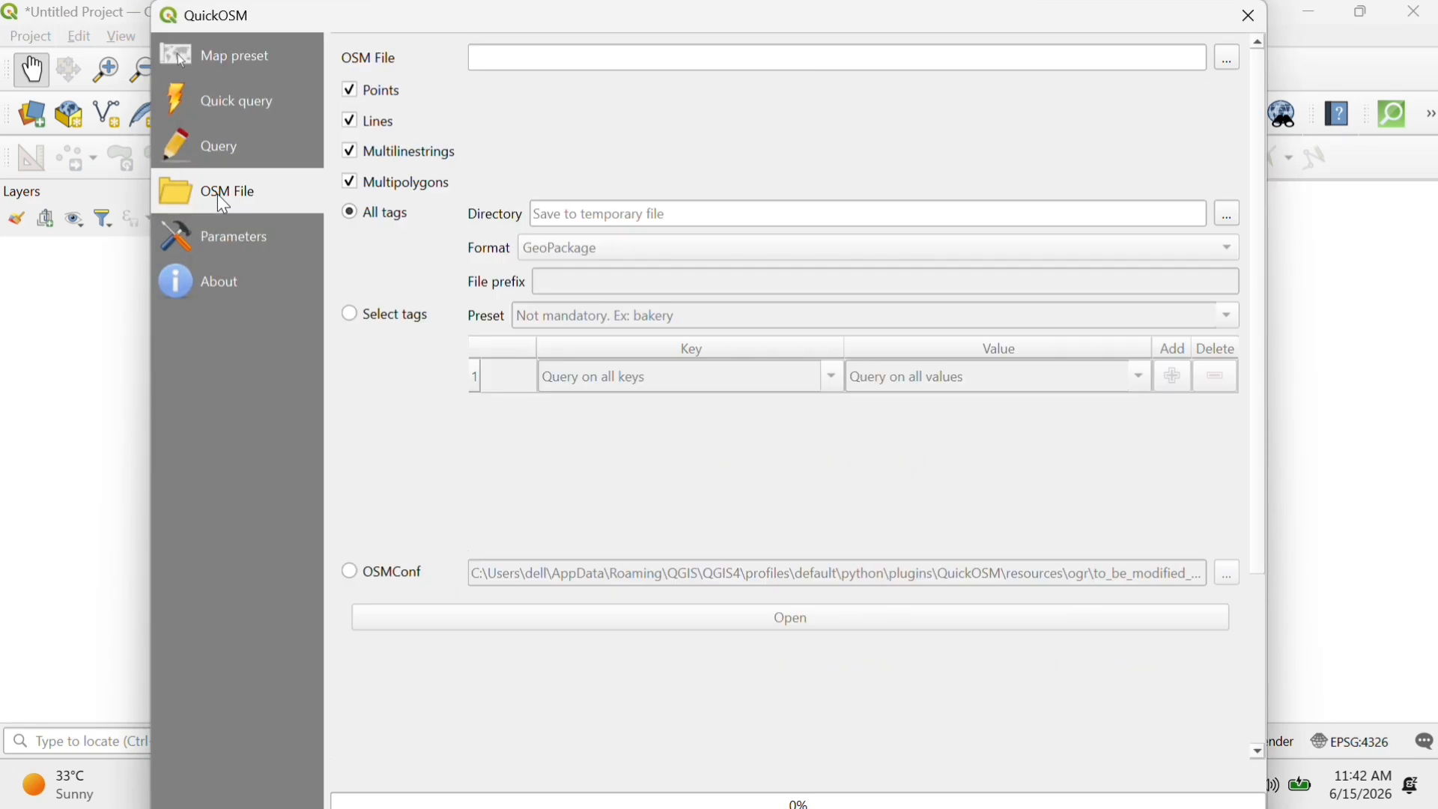
pyautogui.click(1229, 58)
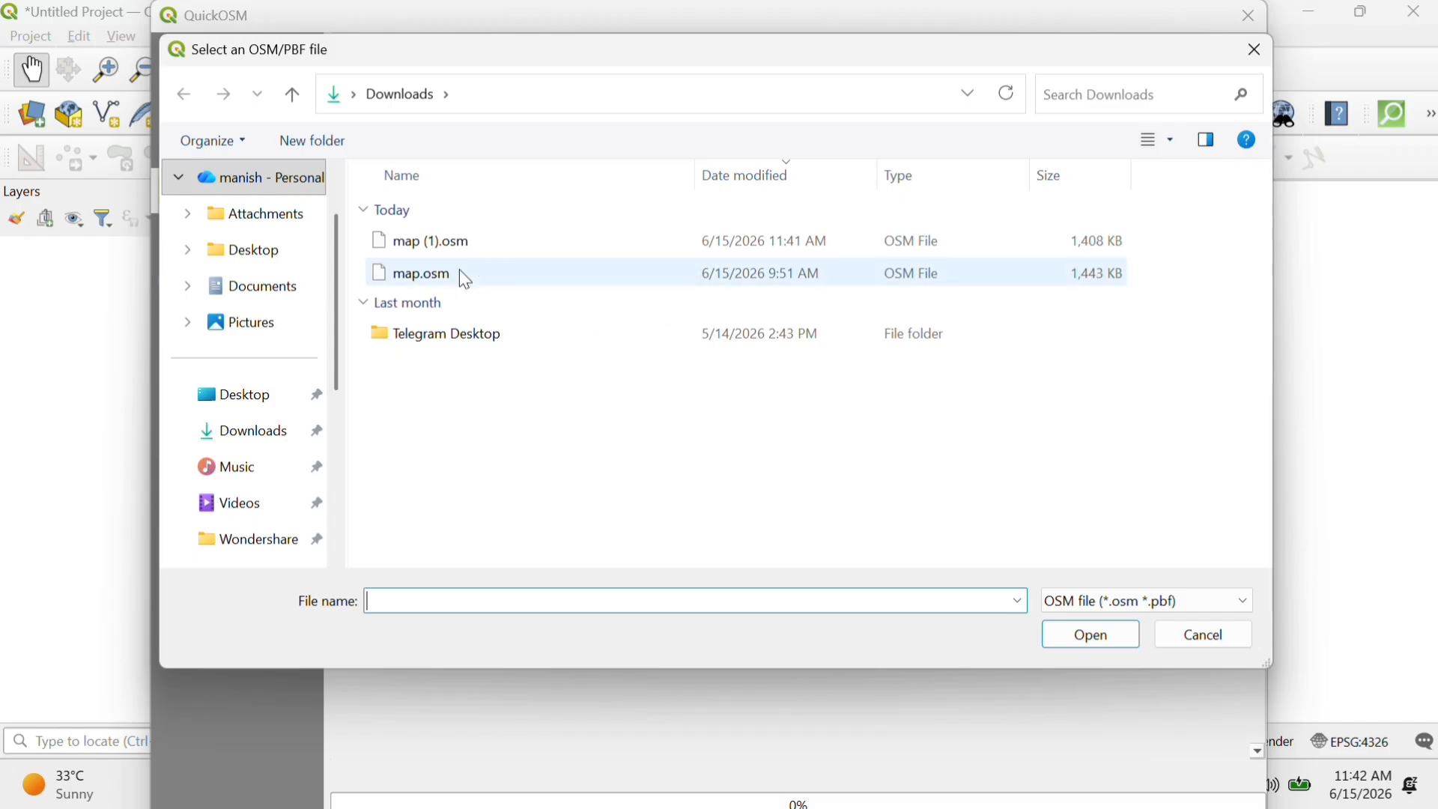
pyautogui.click(511, 252)
pyautogui.click(1098, 638)
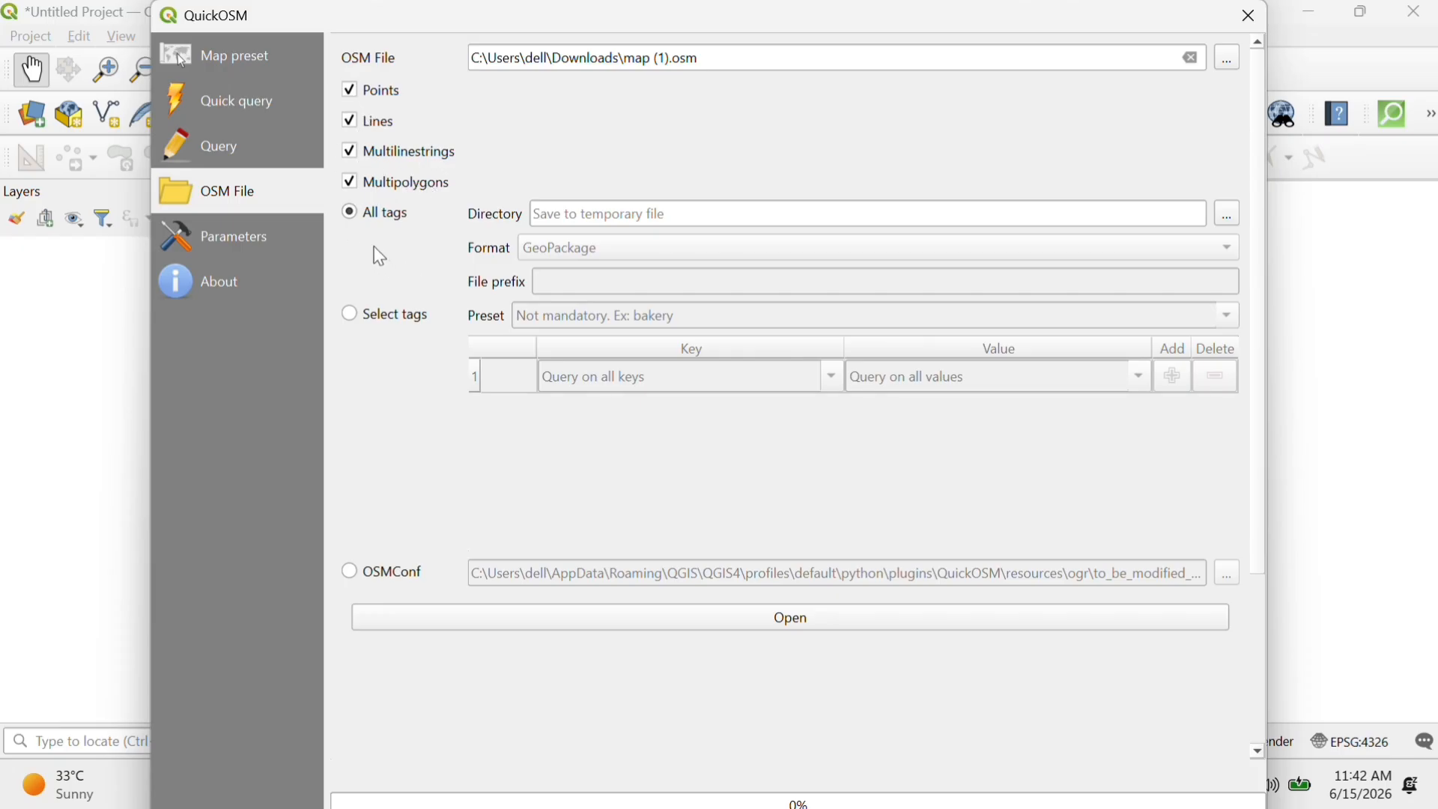
pyautogui.click(800, 620)
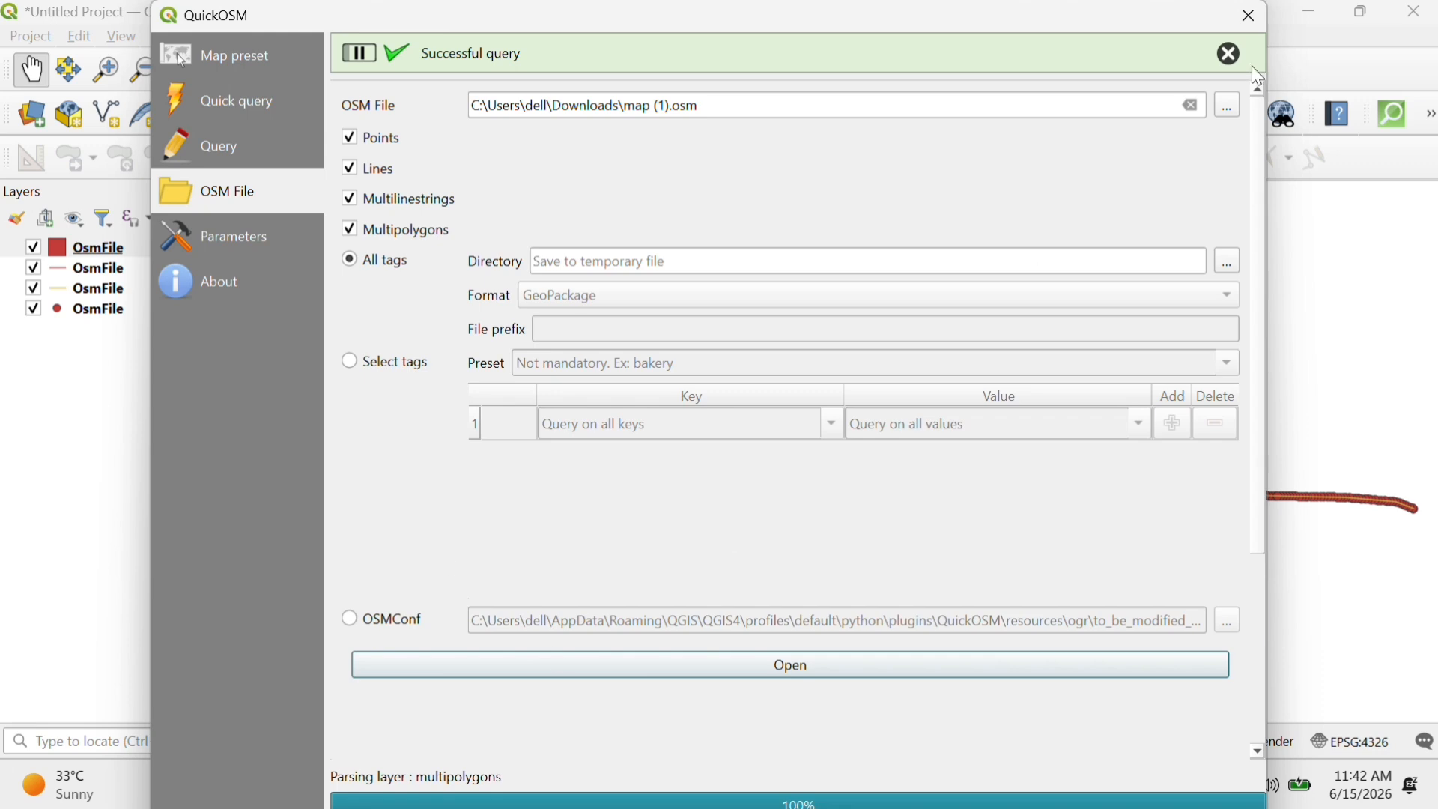
pyautogui.click(1249, 16)
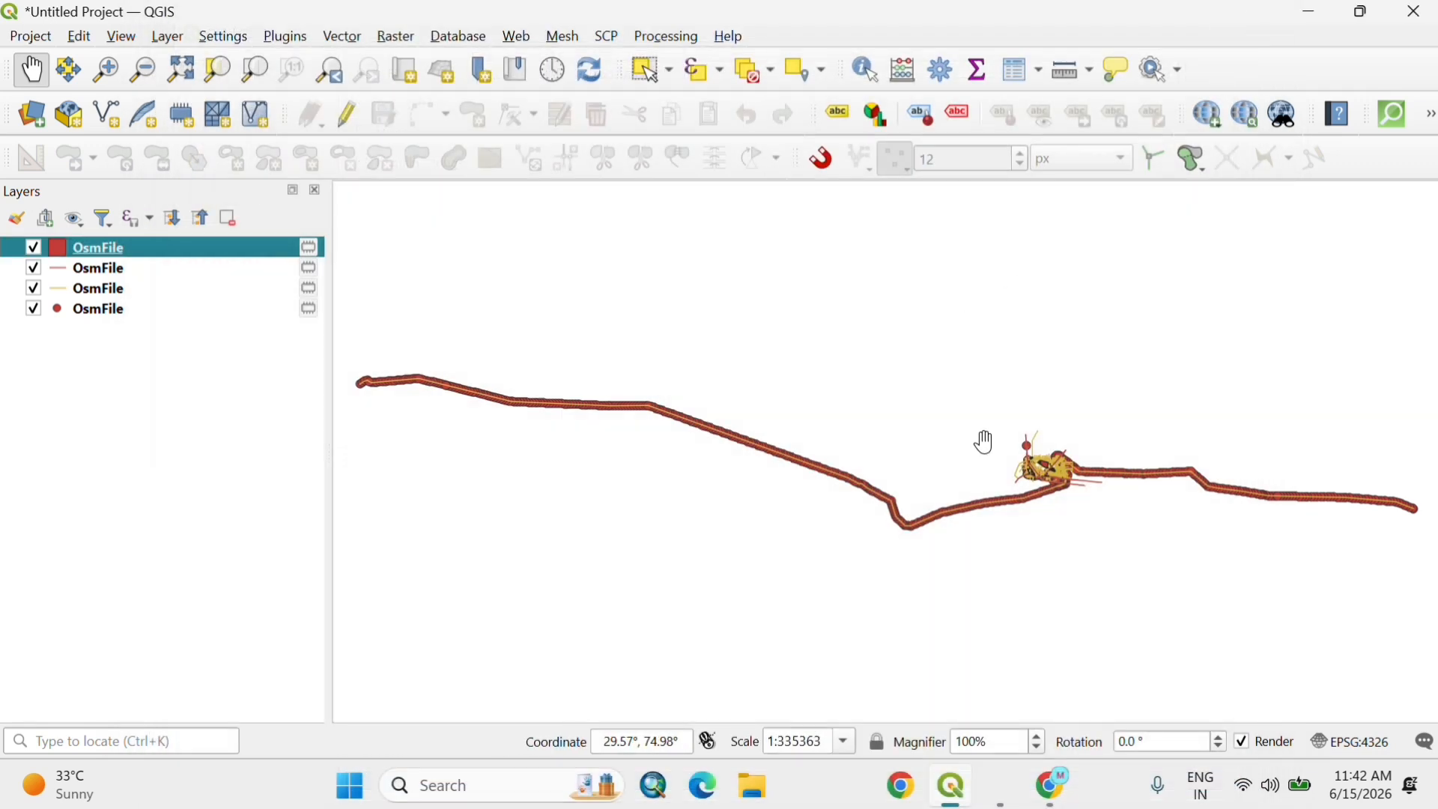
# Step: Examine the imported features in the densely mapped town area and hide the multipolygon OsmFile layer
pyautogui.scroll(3, 1146, 530)
pyautogui.moveTo(861, 427); pyautogui.dragTo(926, 629)
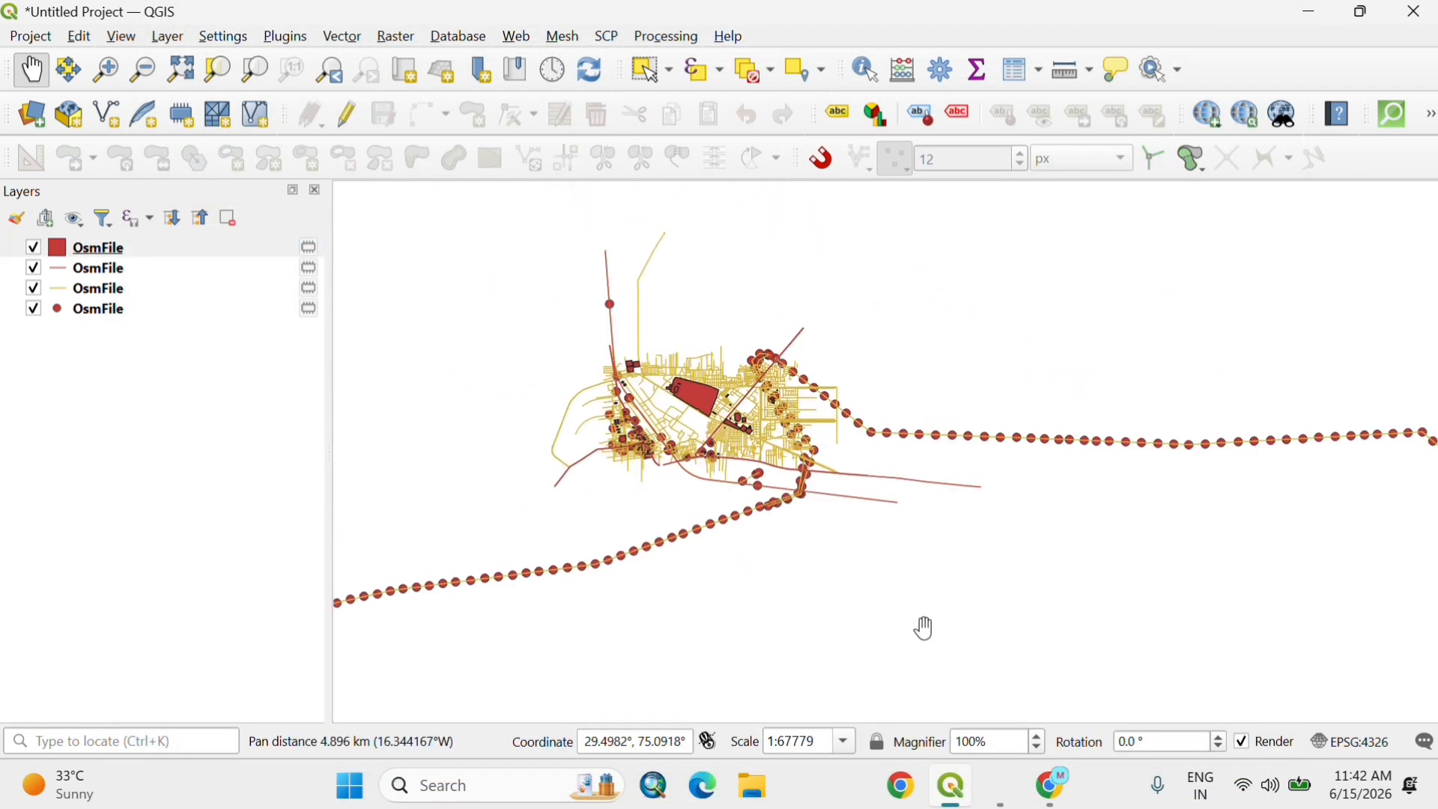
pyautogui.scroll(2, 587, 370)
pyautogui.moveTo(732, 440); pyautogui.dragTo(690, 536)
pyautogui.scroll(1, 669, 502)
pyautogui.scroll(2, 881, 430)
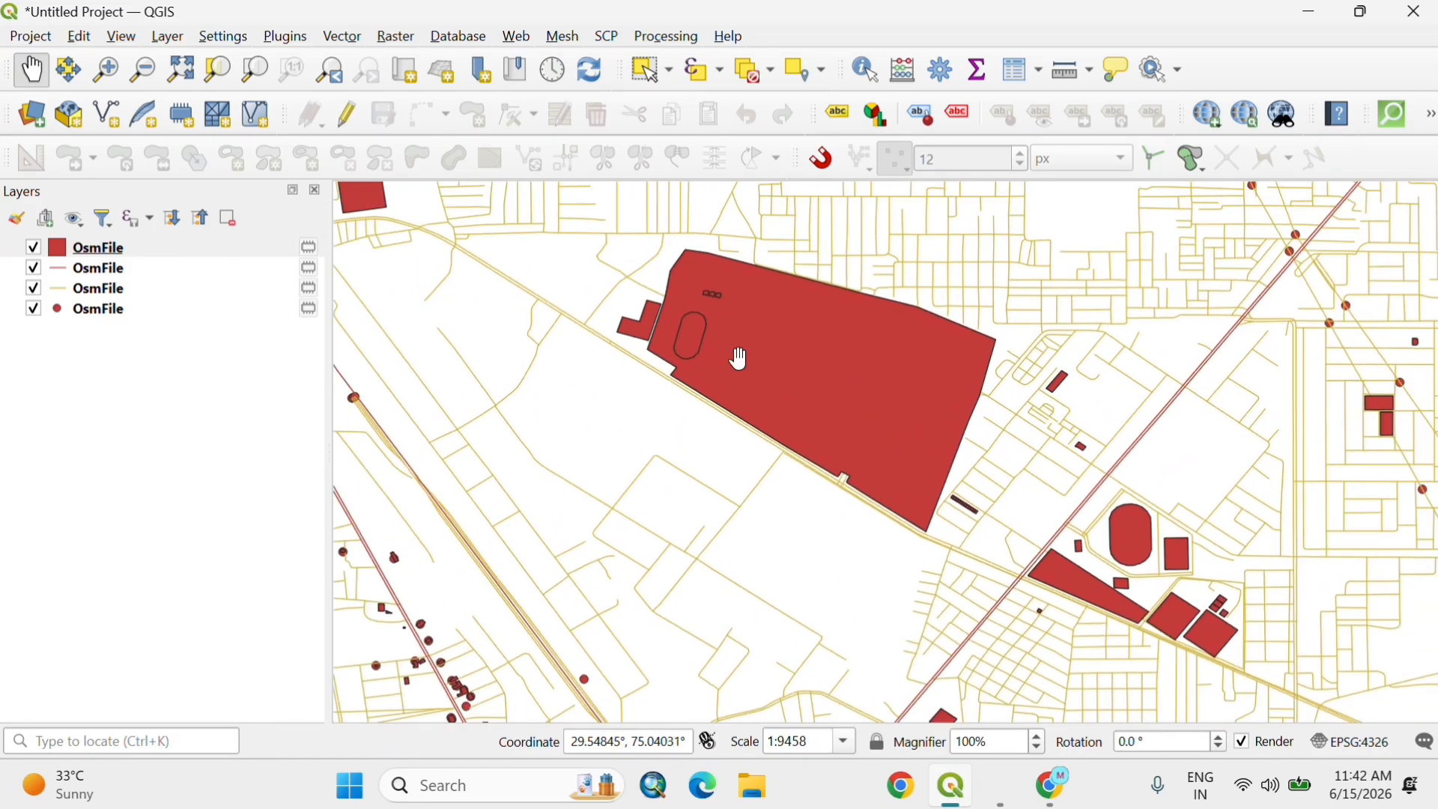
pyautogui.click(33, 248)
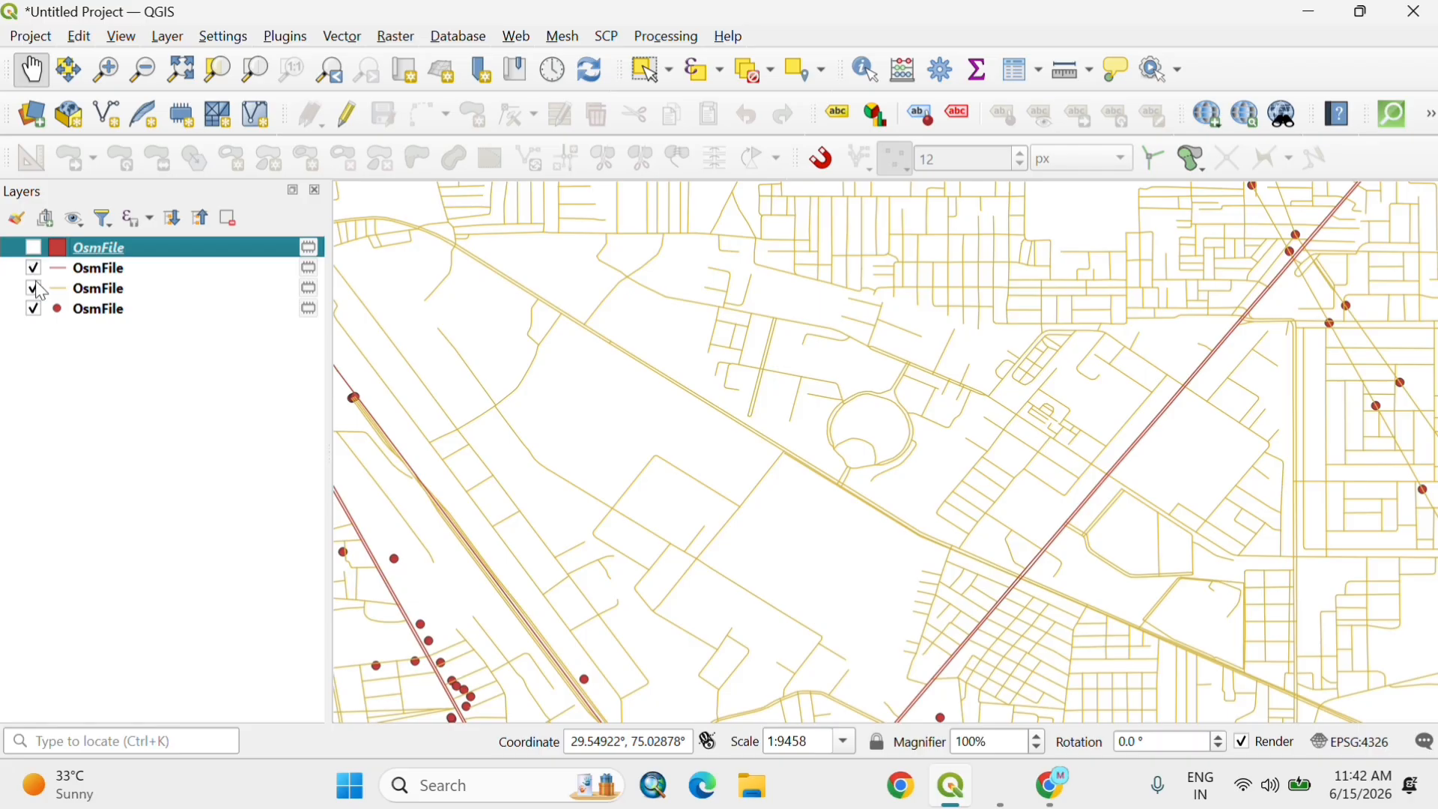
# Step: Check the two line layers by switching their visibility off and on, and hide the point layer
pyautogui.click(33, 269)
pyautogui.click(33, 269)
pyautogui.click(33, 290)
pyautogui.click(33, 289)
pyautogui.click(33, 289)
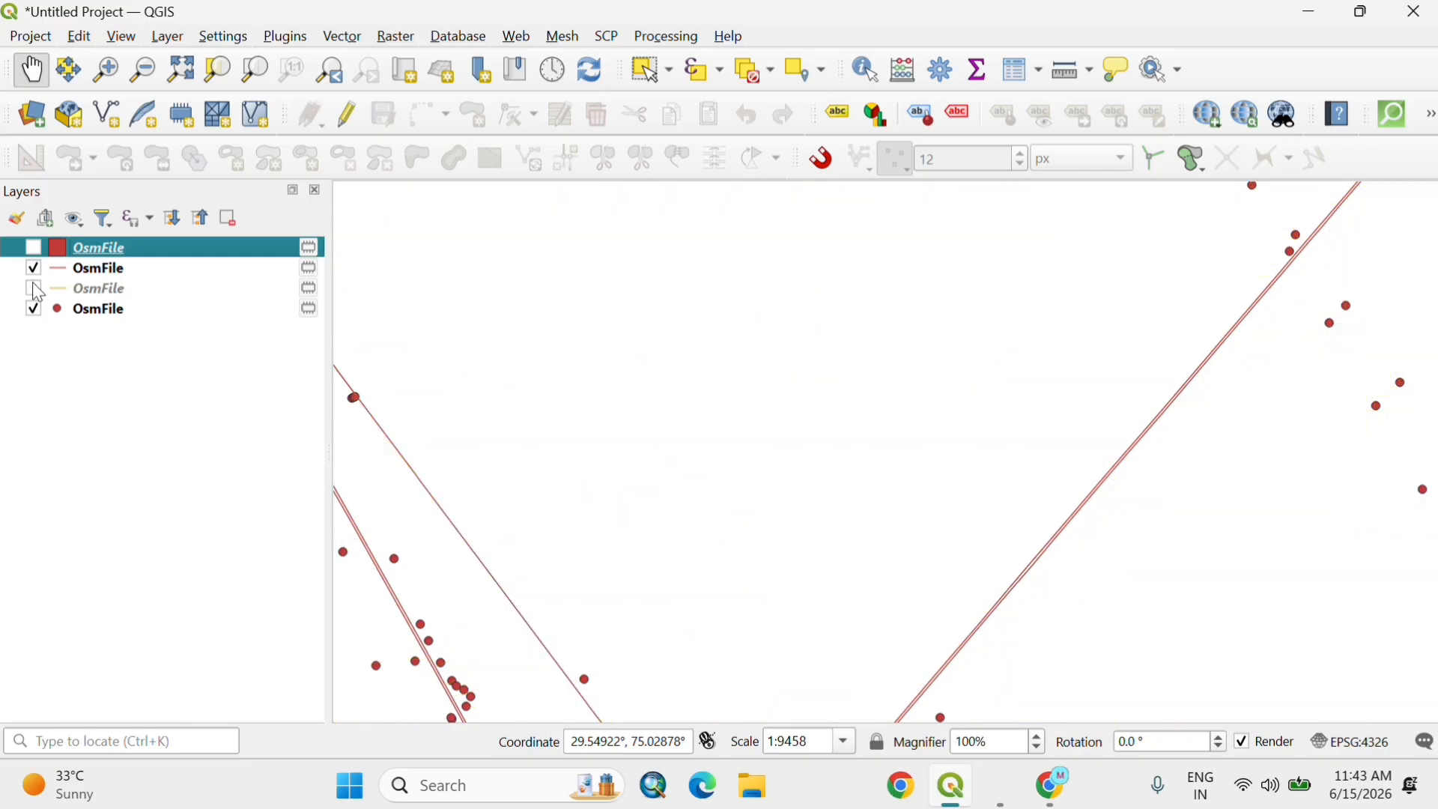
pyautogui.click(33, 309)
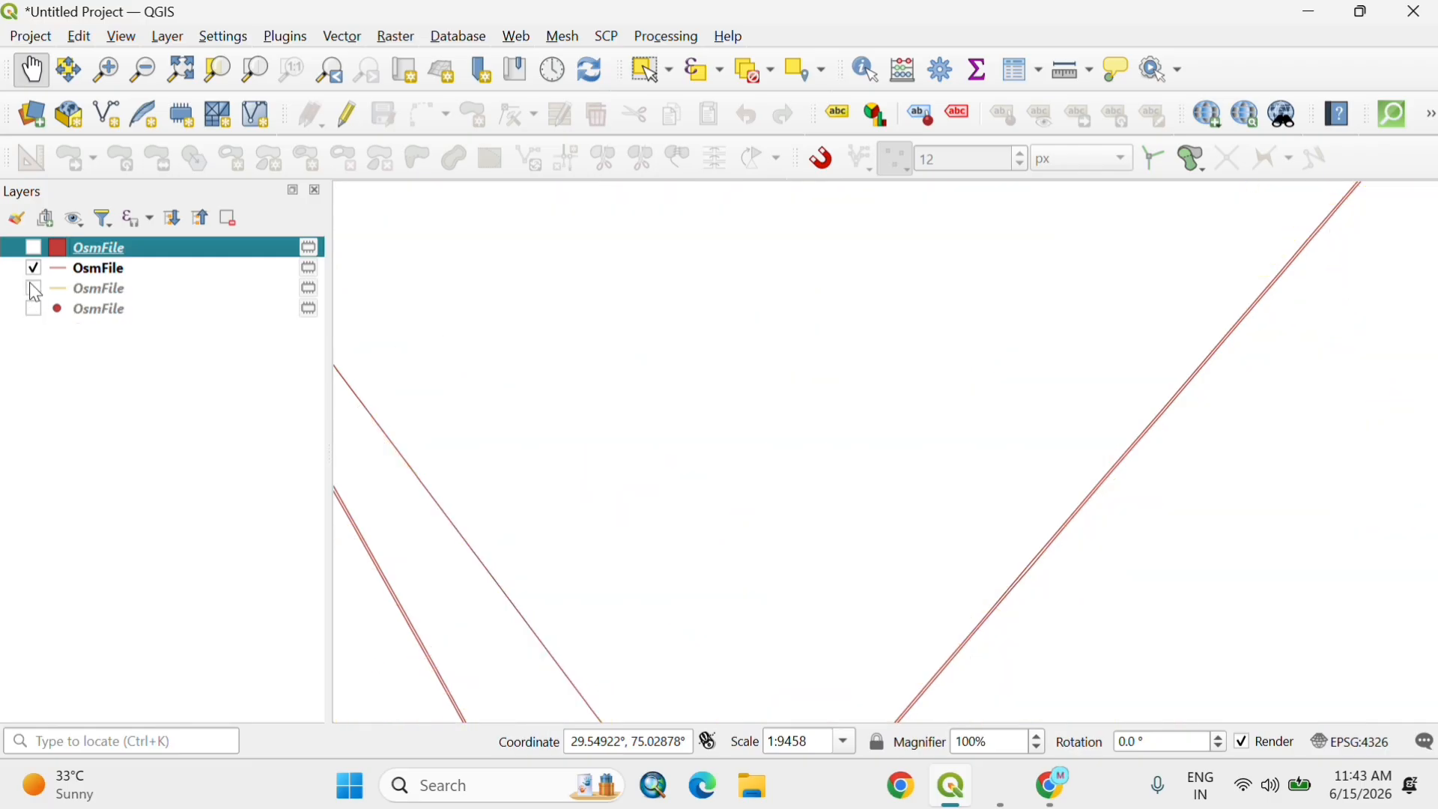
pyautogui.click(33, 289)
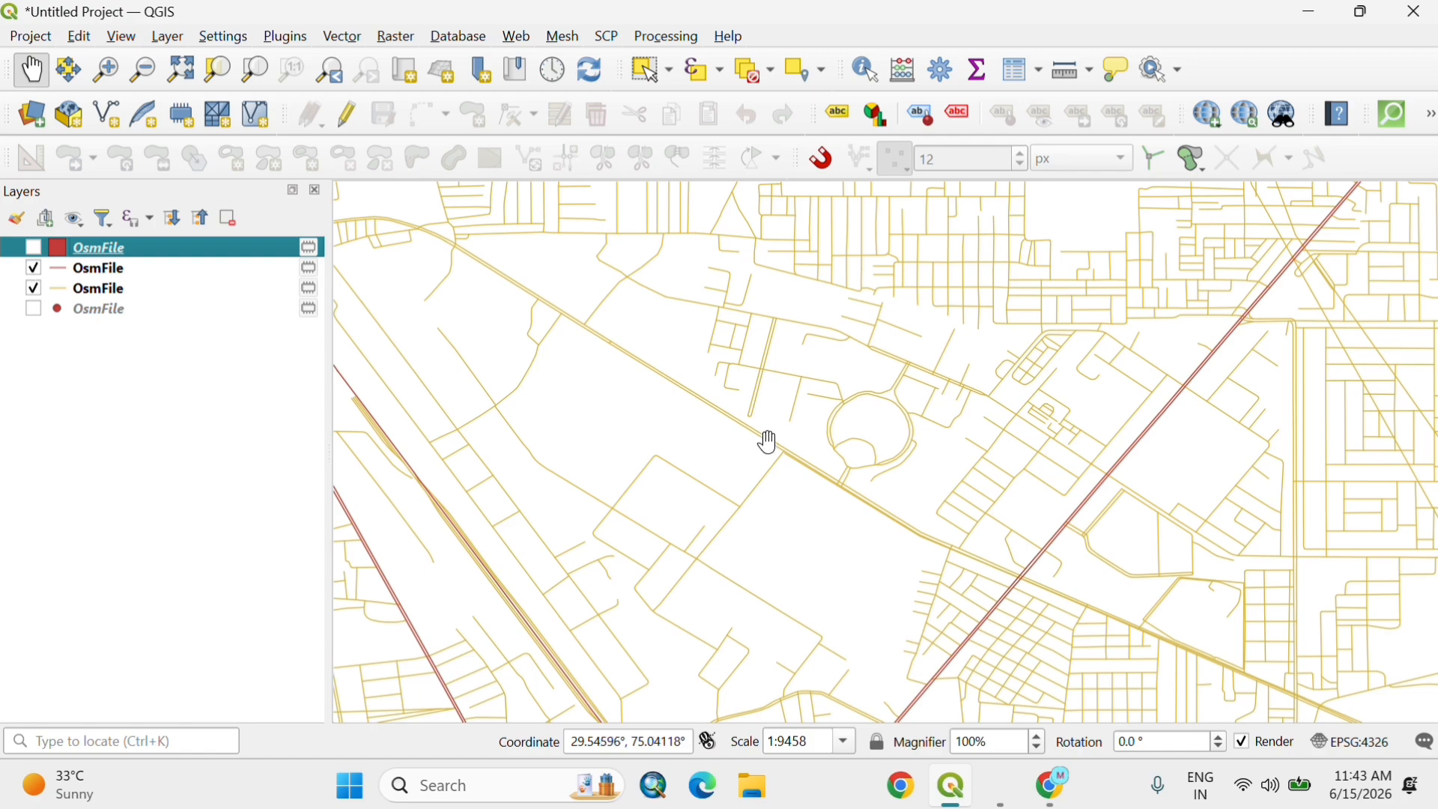
# Step: Add the Google Hybrid basemap beneath the OSM layers and show the multipolygon layer again
pyautogui.scroll(-3, 768, 442)
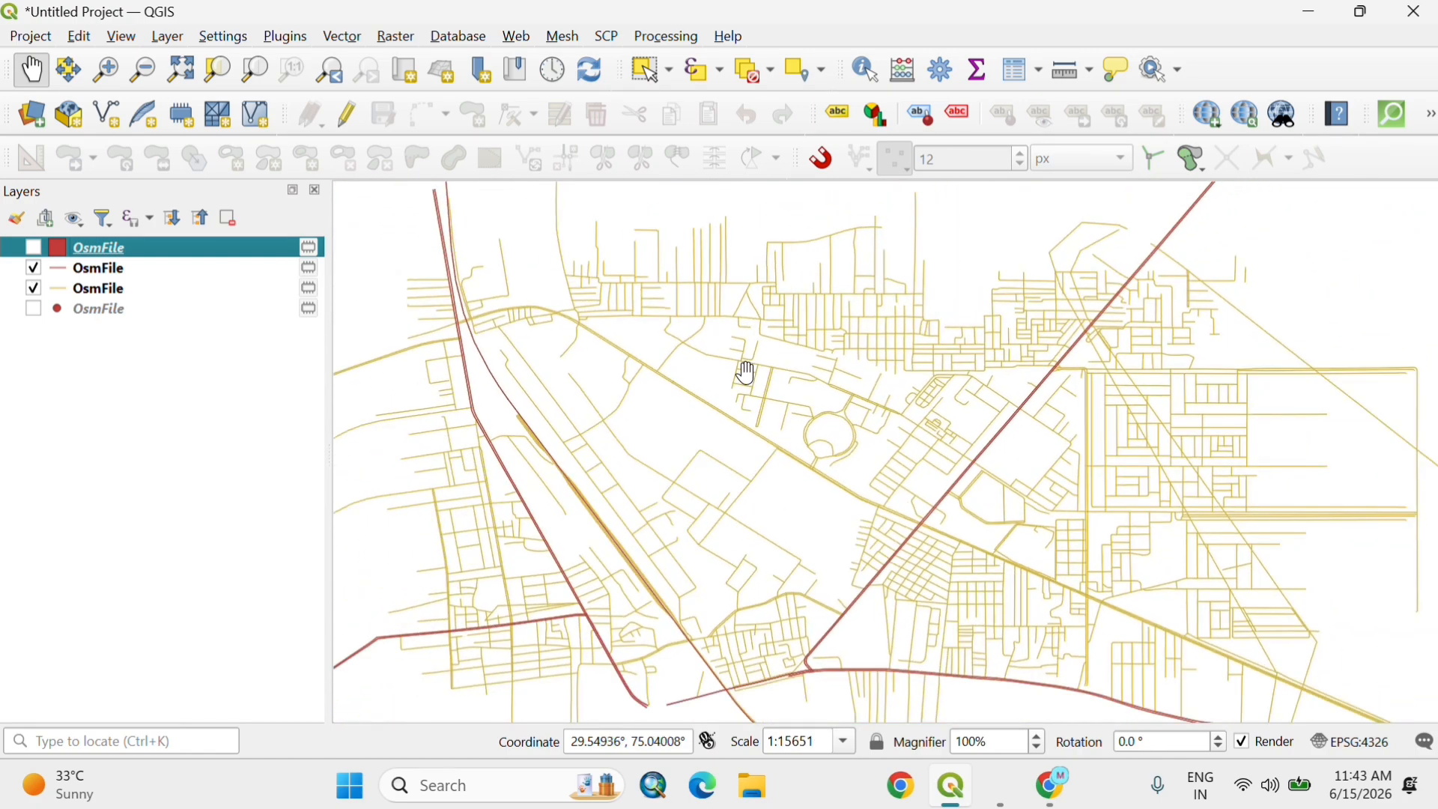
pyautogui.click(1211, 117)
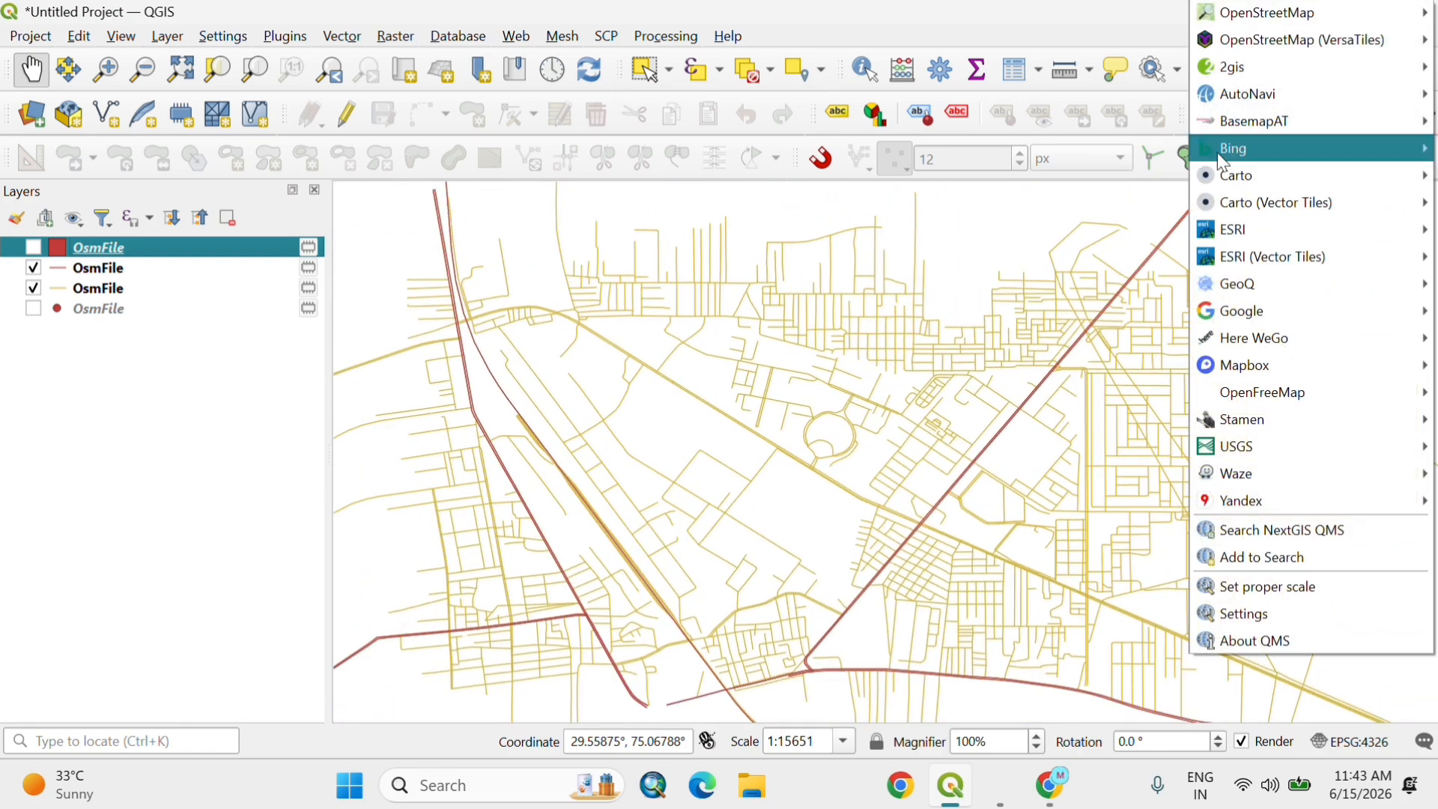
pyautogui.moveTo(1254, 309)
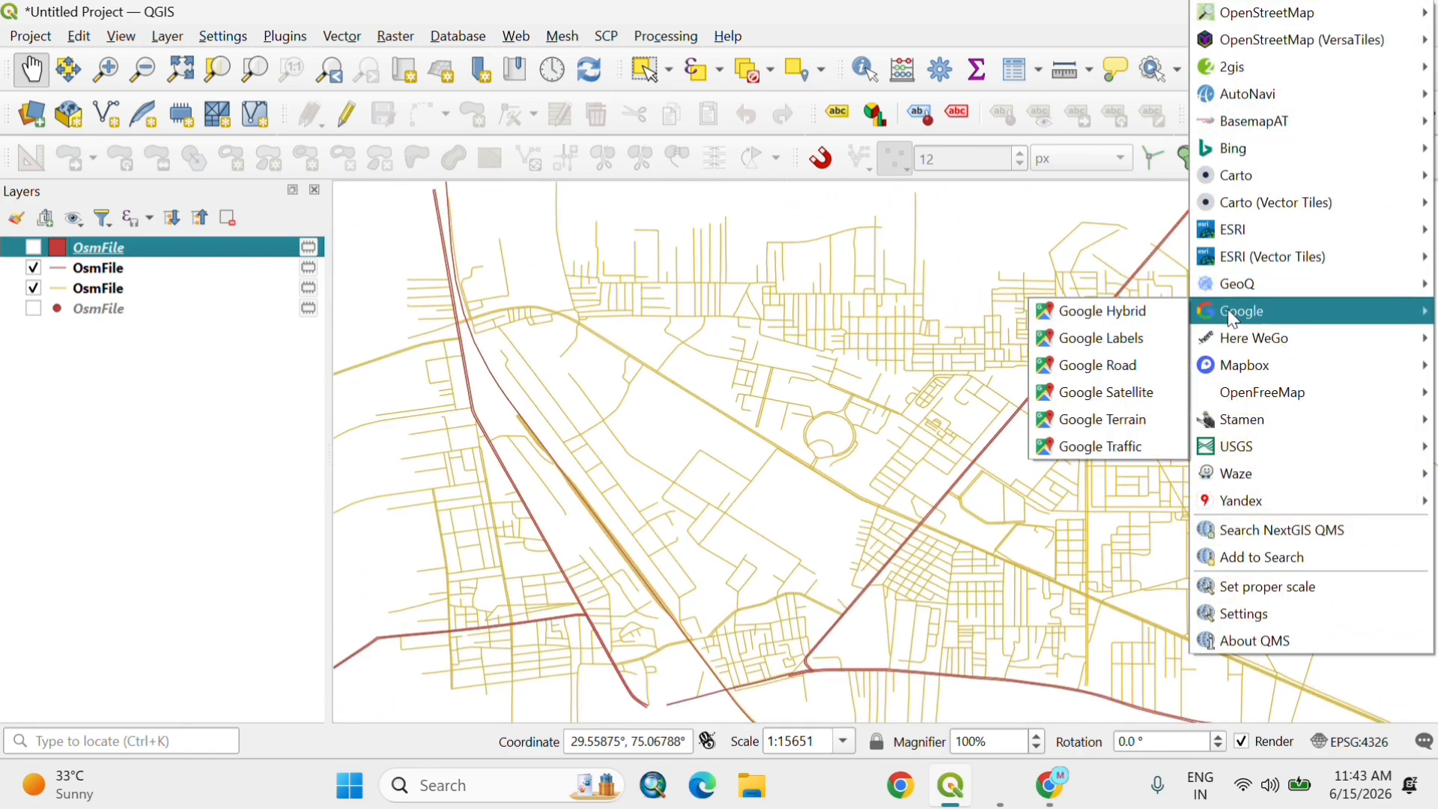
pyautogui.click(1122, 323)
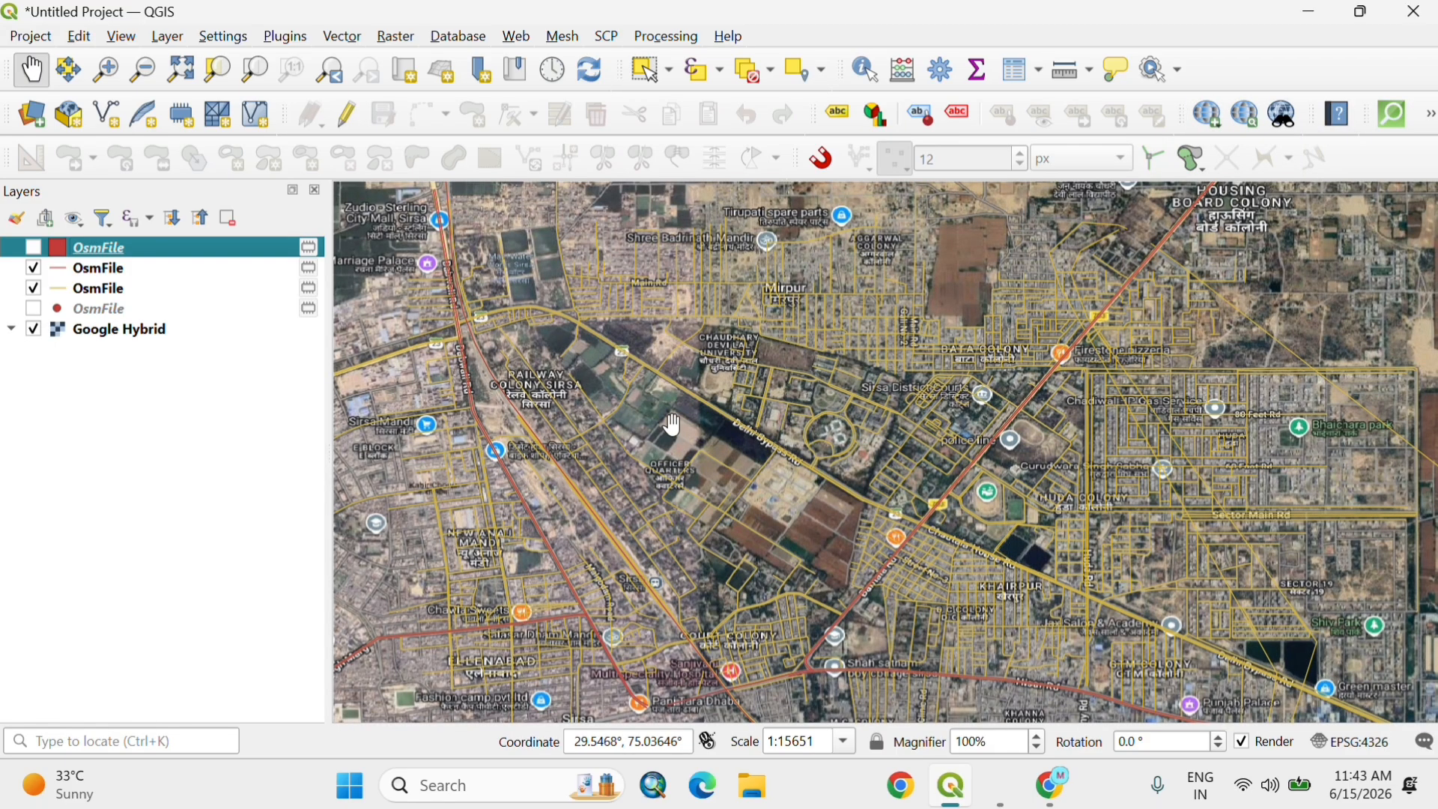
pyautogui.click(33, 248)
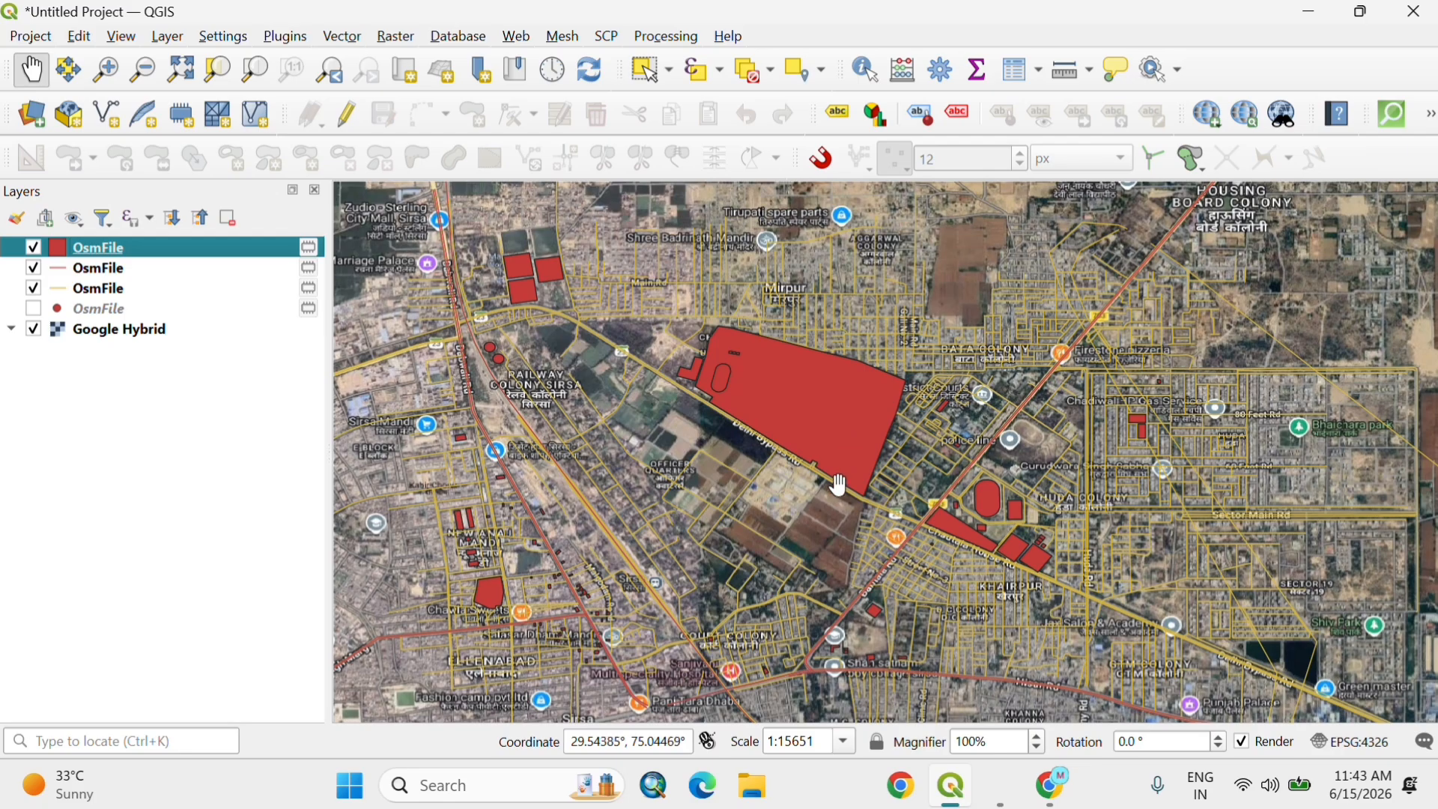
# Step: Select the large campus polygon north of Delhi Bypass Rd and inspect its name, amenity and other attributes in the attribute table
pyautogui.scroll(2, 839, 483)
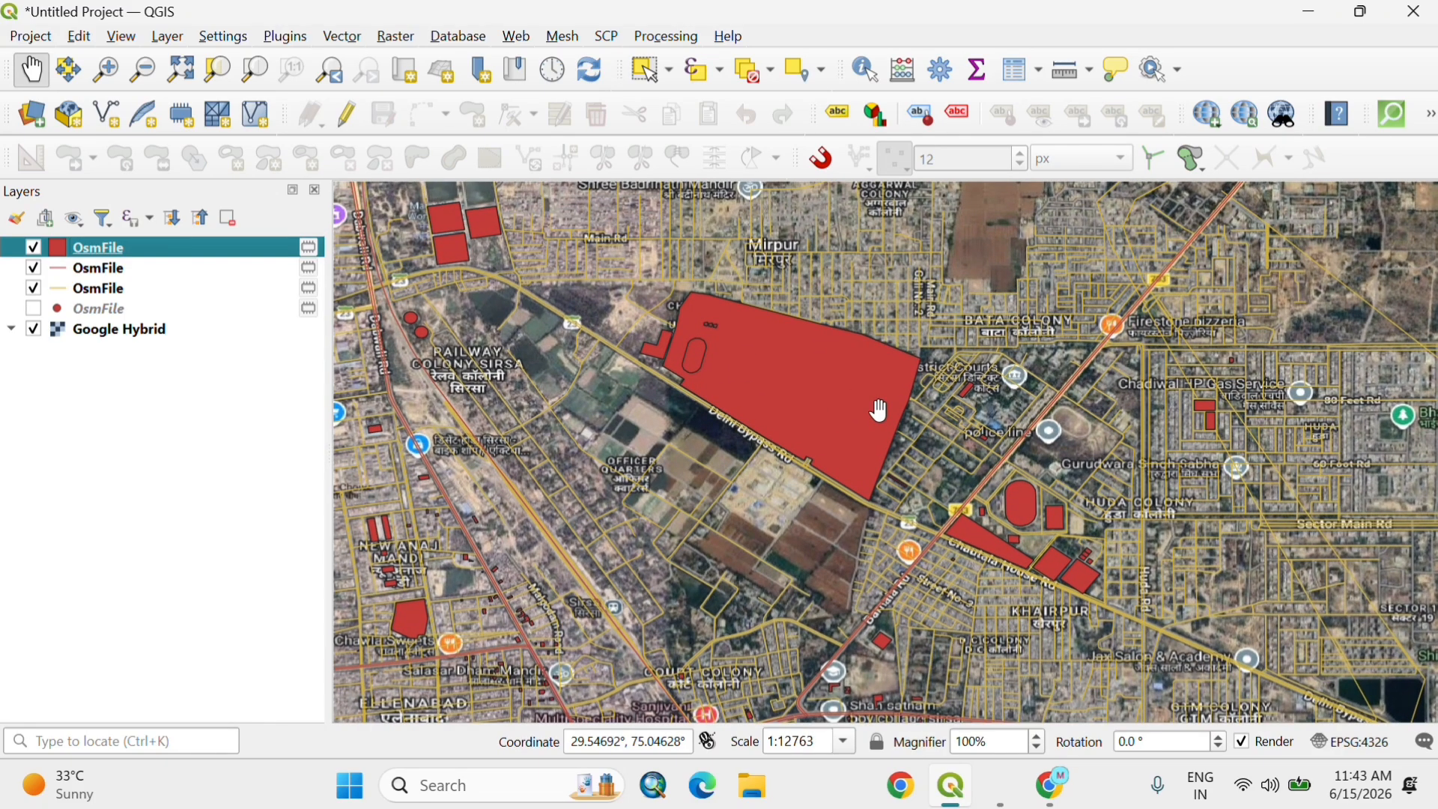
pyautogui.scroll(1, 817, 386)
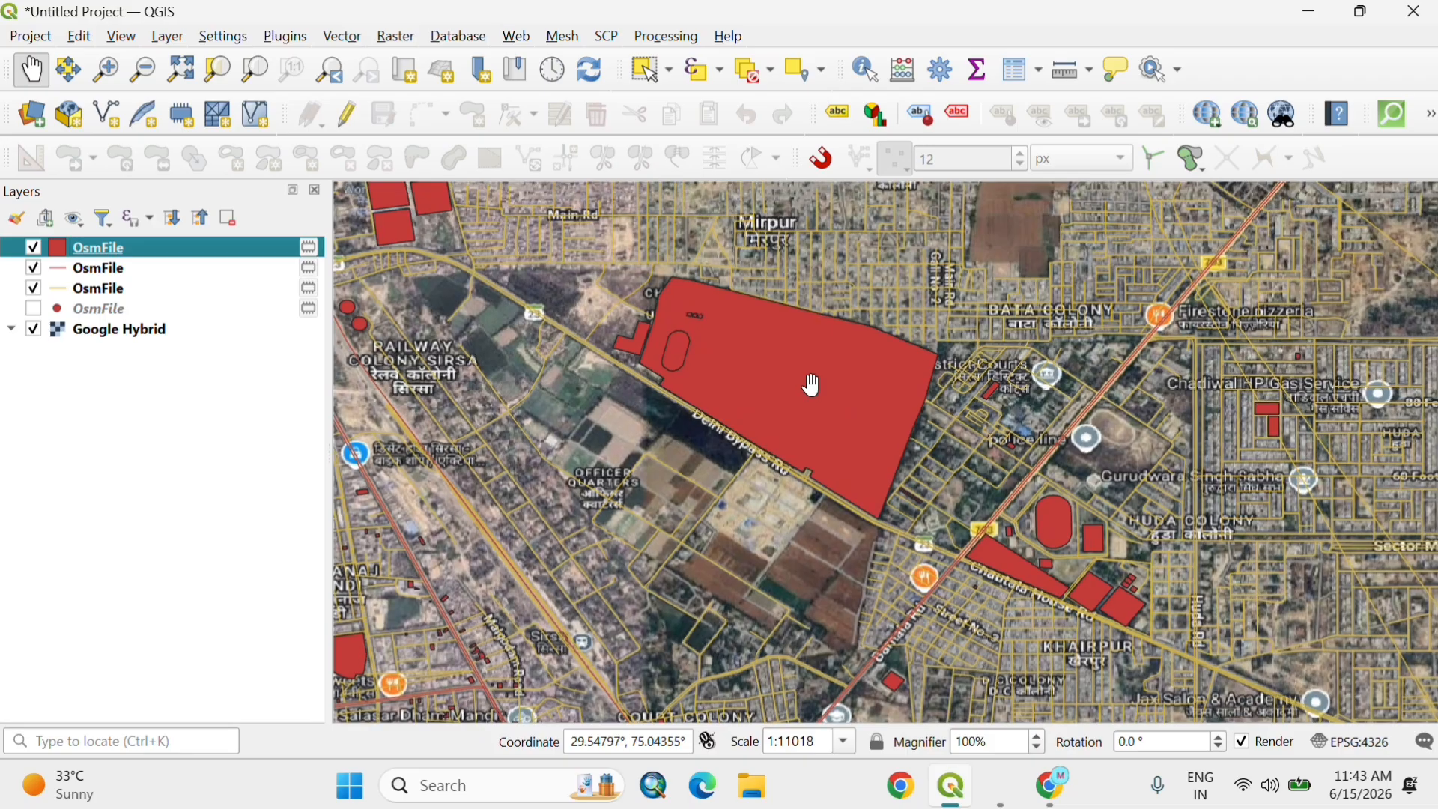
pyautogui.hotkey('alt', 'Tab')
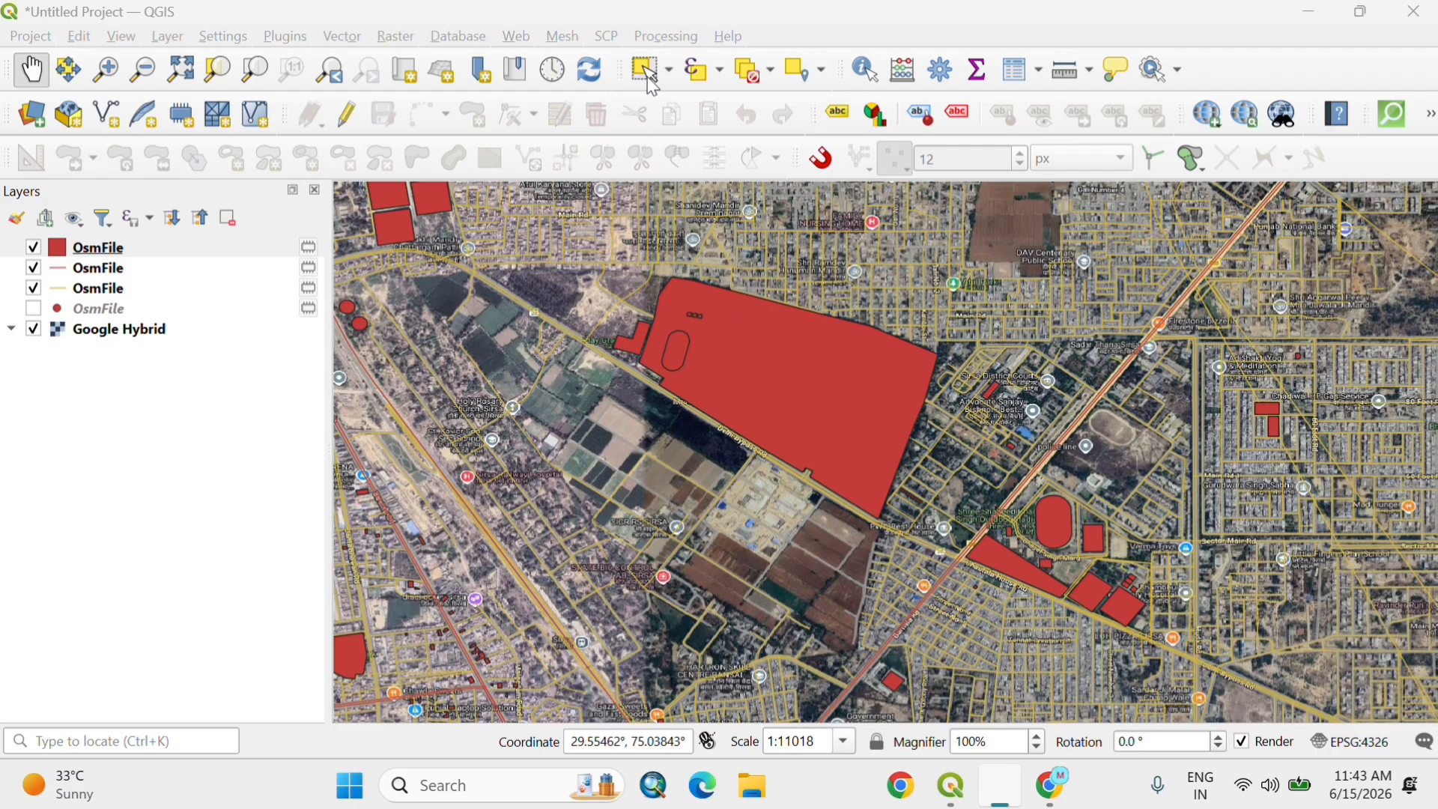
pyautogui.click(648, 78)
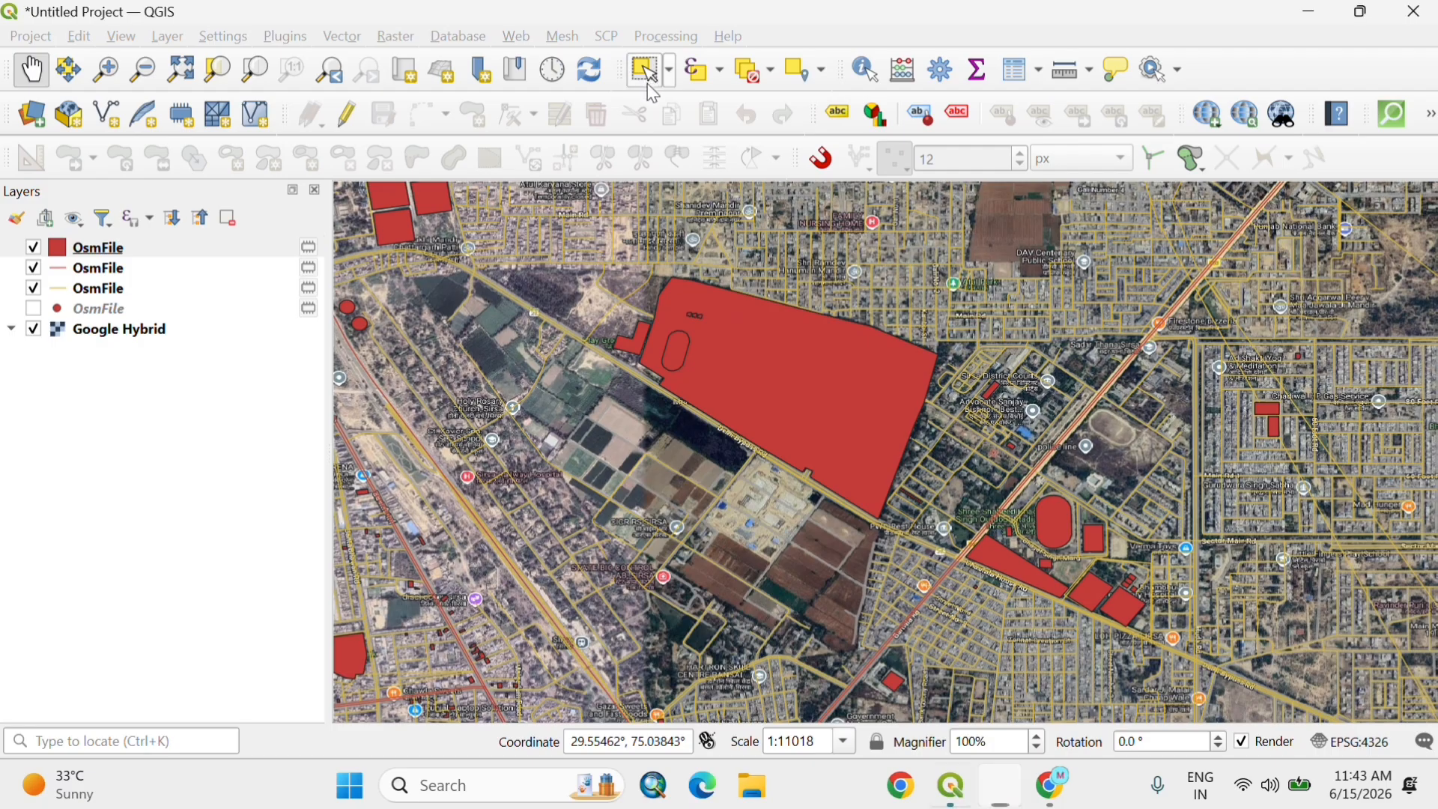
pyautogui.click(803, 404)
pyautogui.rightClick(209, 247)
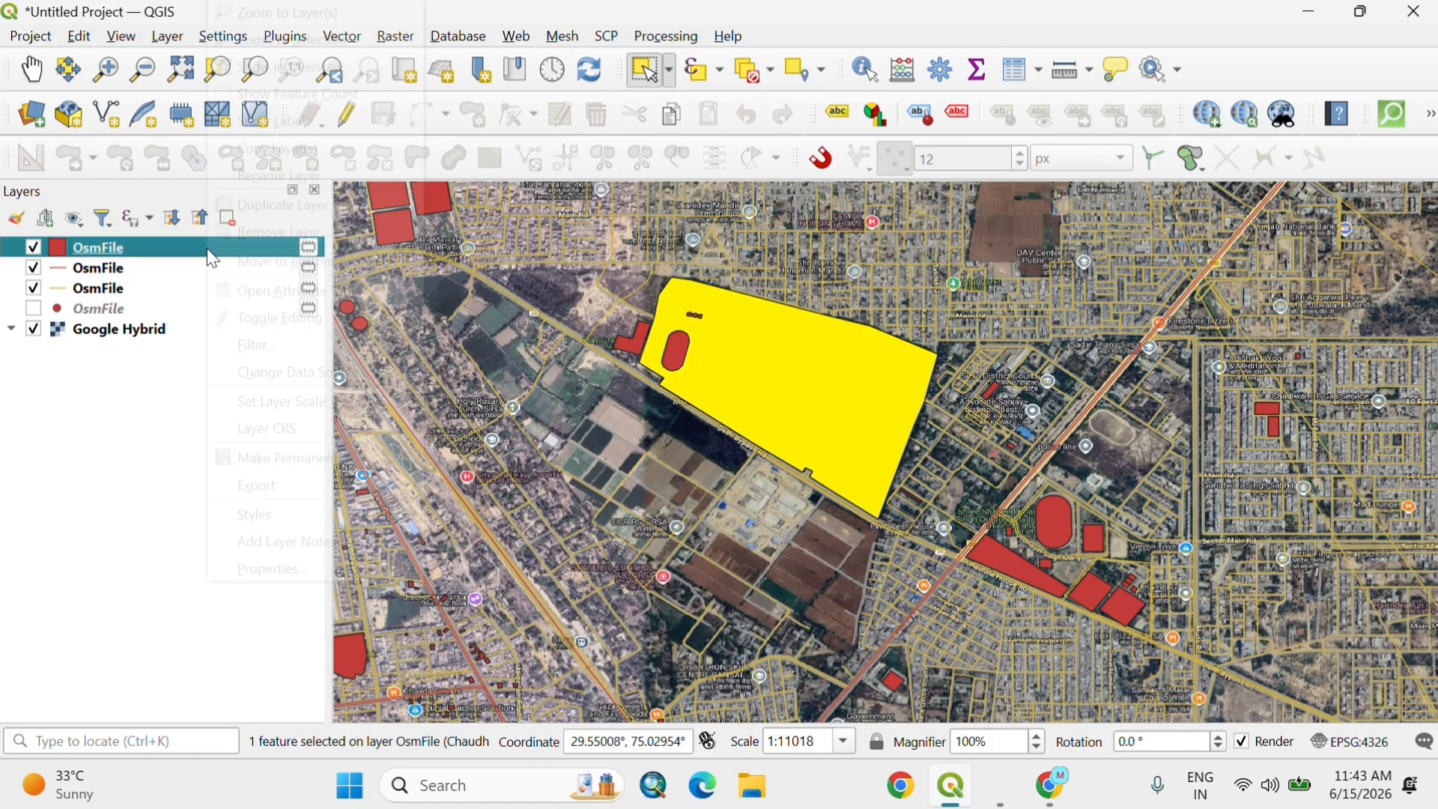
pyautogui.click(299, 292)
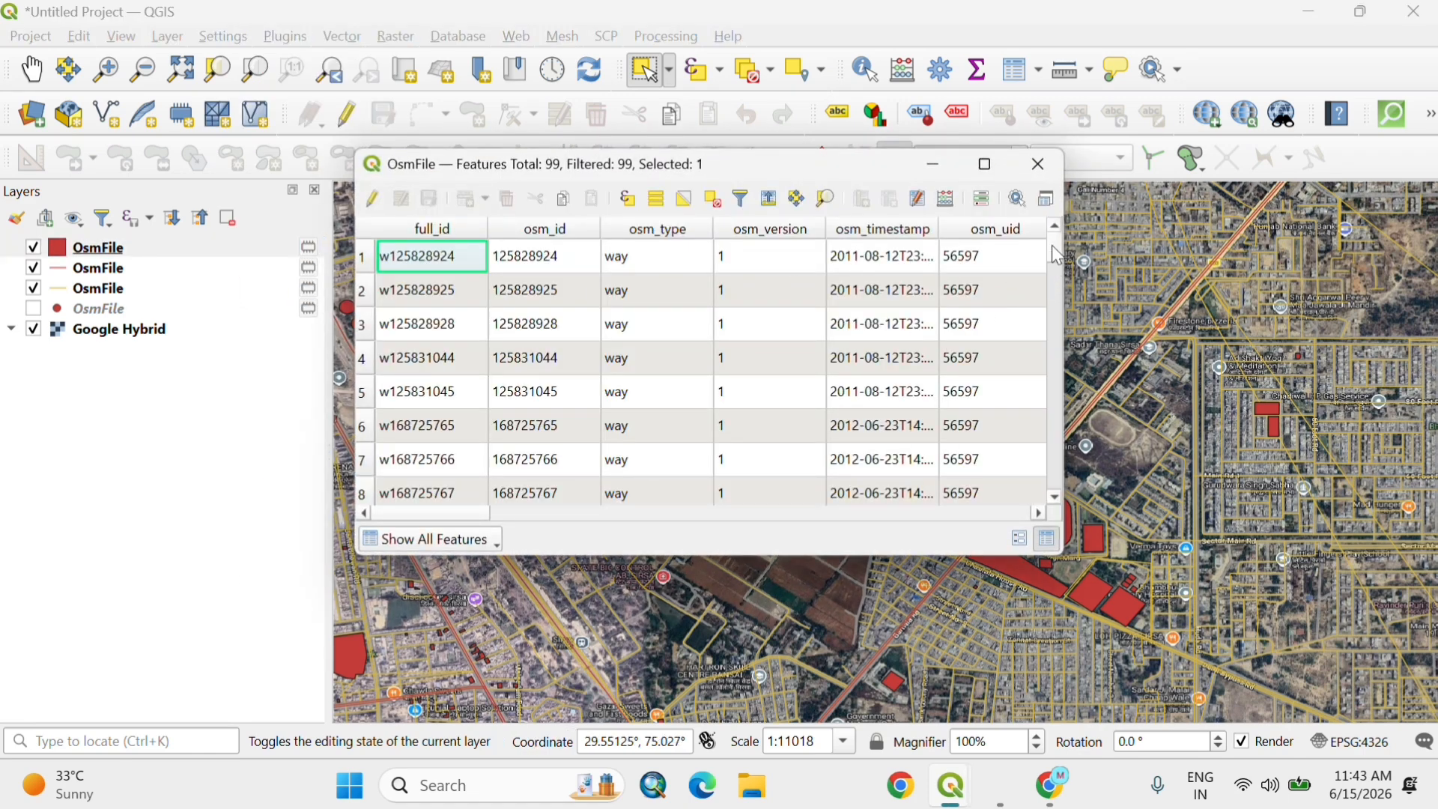
pyautogui.moveTo(1052, 245); pyautogui.dragTo(1054, 277)
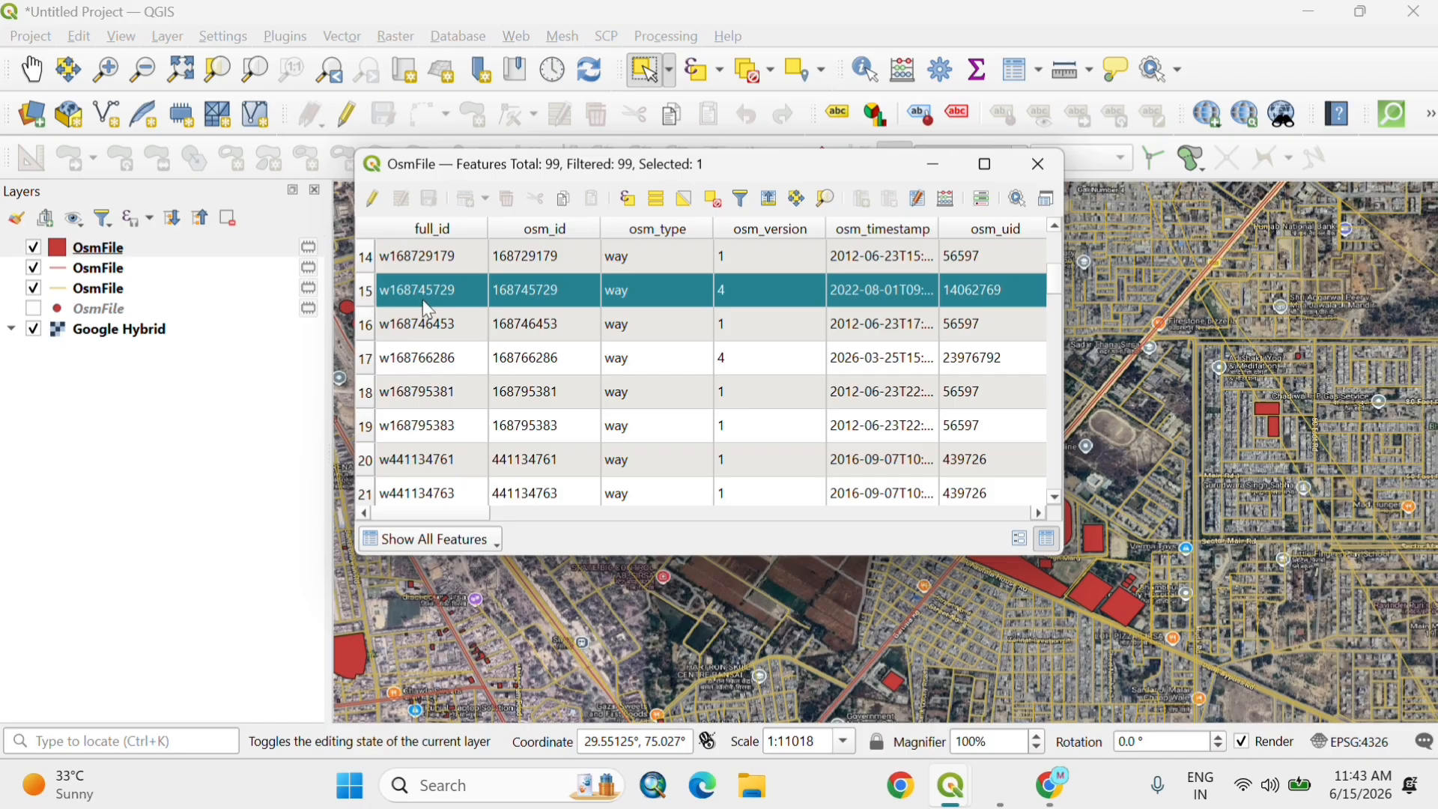
pyautogui.moveTo(459, 516); pyautogui.dragTo(874, 514)
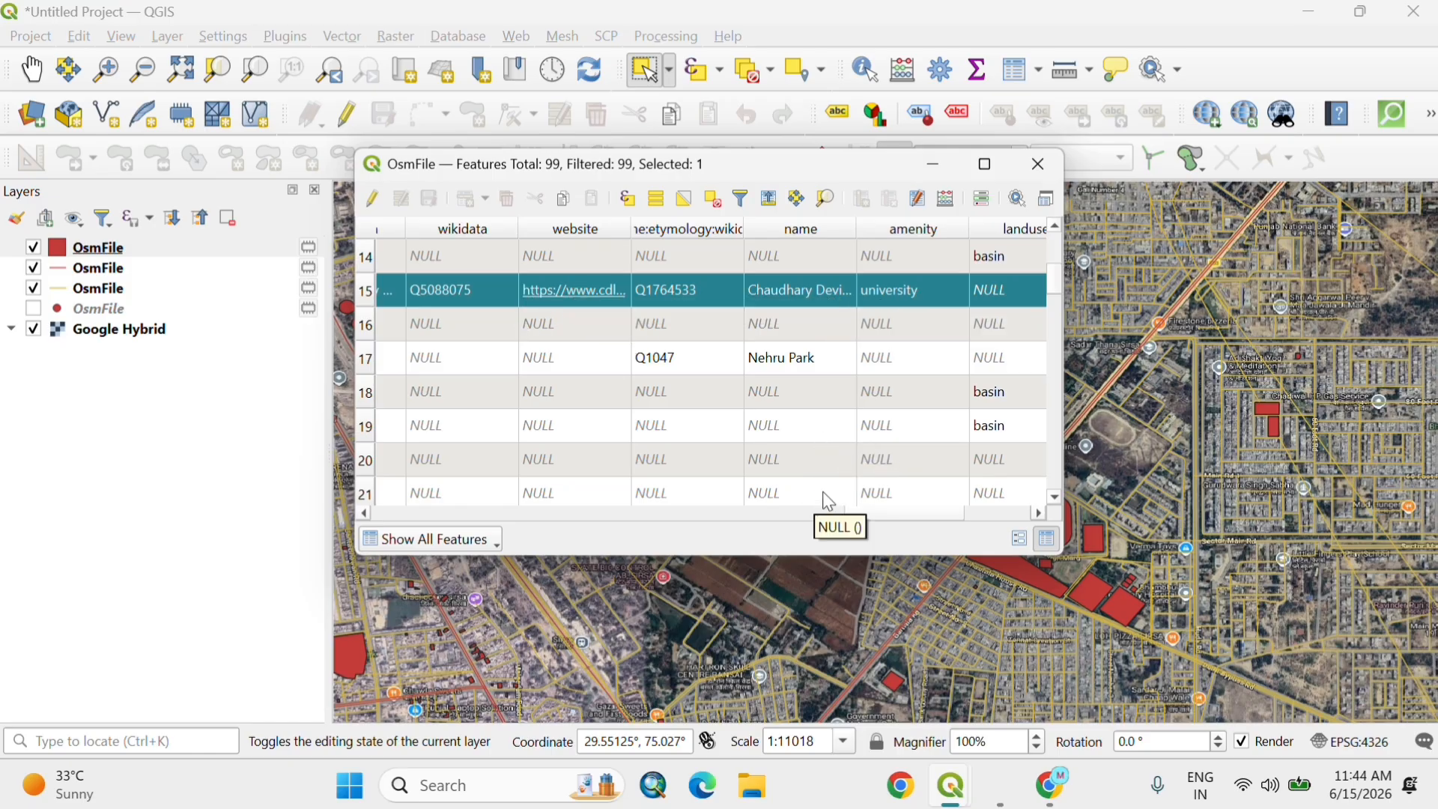
pyautogui.moveTo(880, 514); pyautogui.dragTo(996, 504)
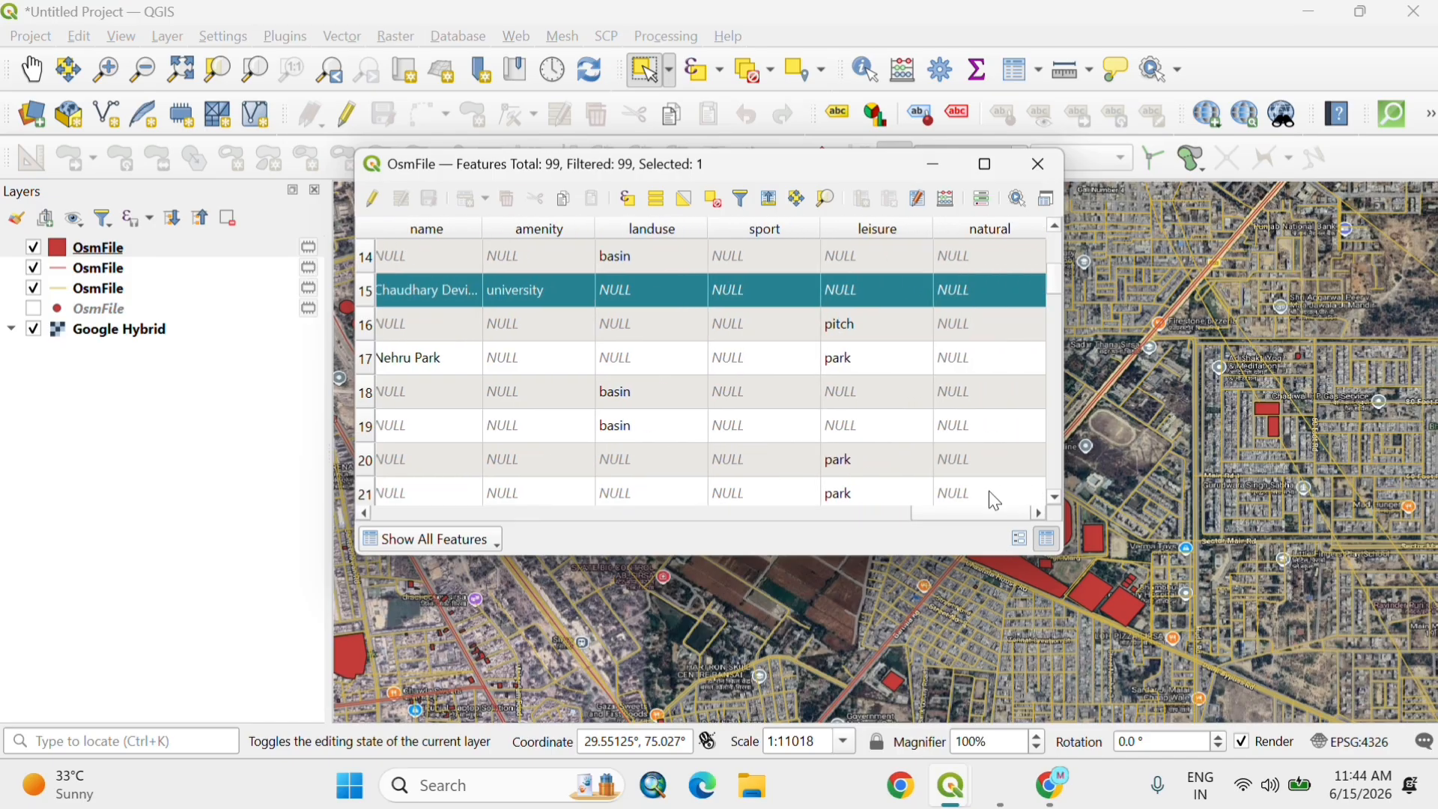
pyautogui.click(1054, 168)
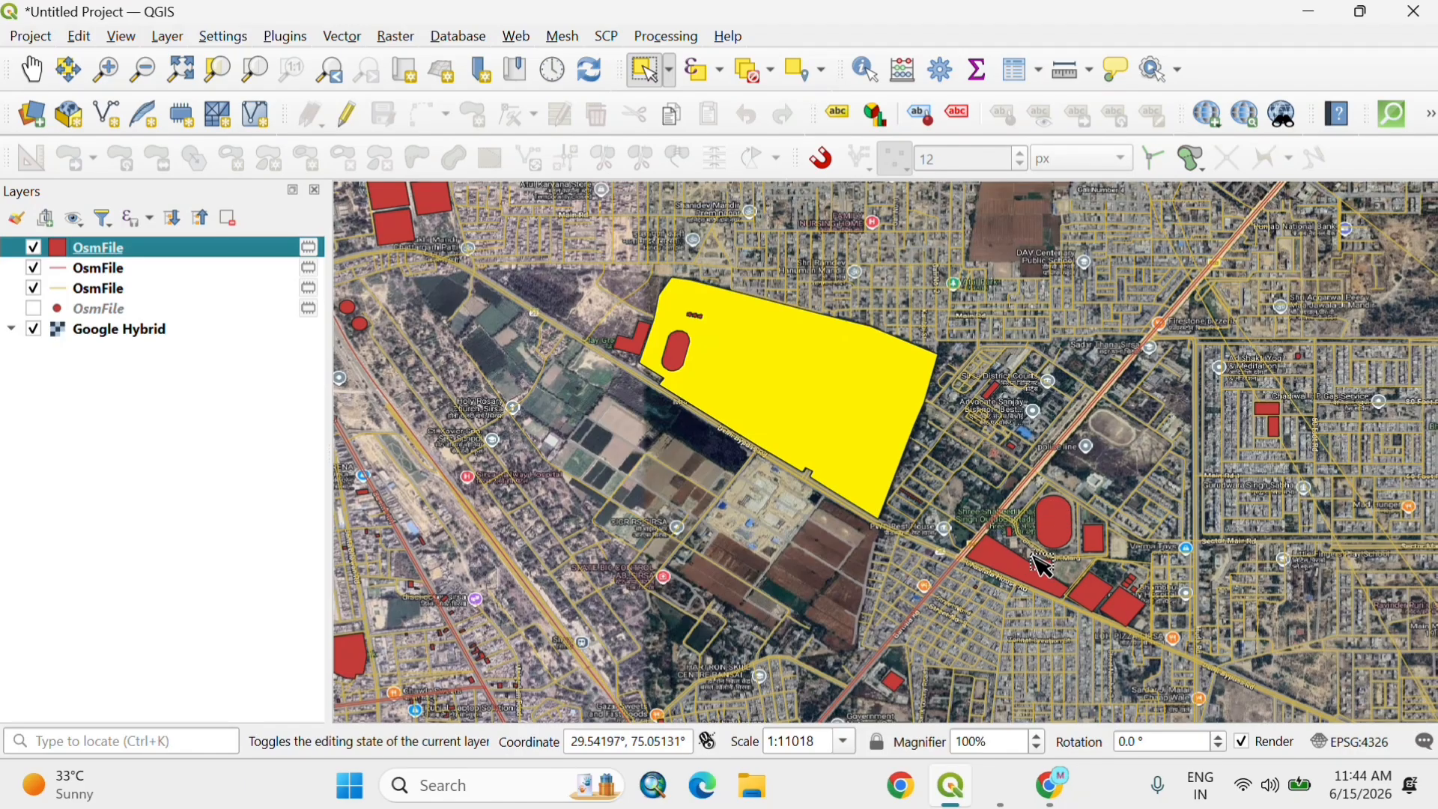
# Step: Inspect the attributes of the small square polygon southeast of the stadium and hide the multipolygon layer to compare it with the imagery
pyautogui.click(1096, 602)
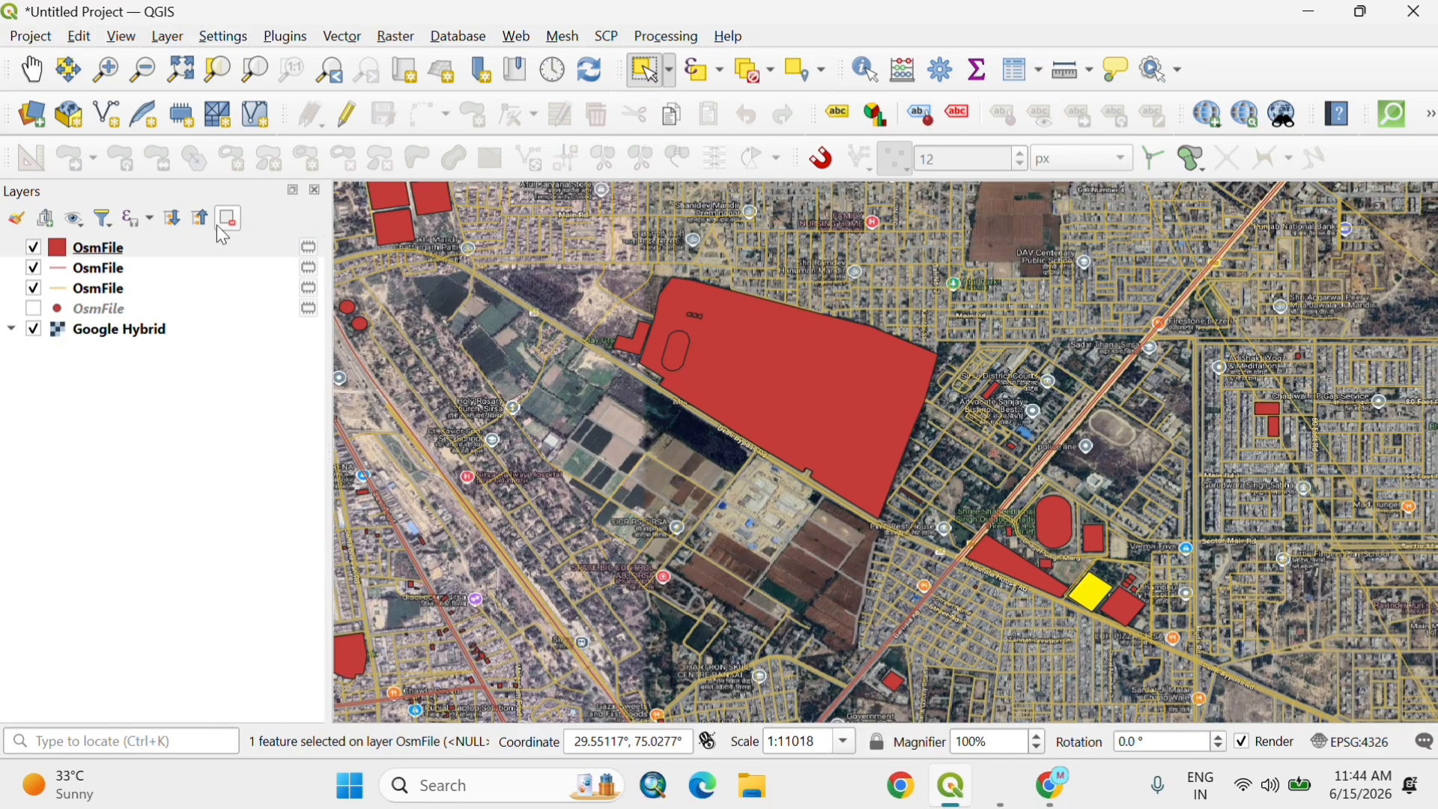
pyautogui.click(136, 248)
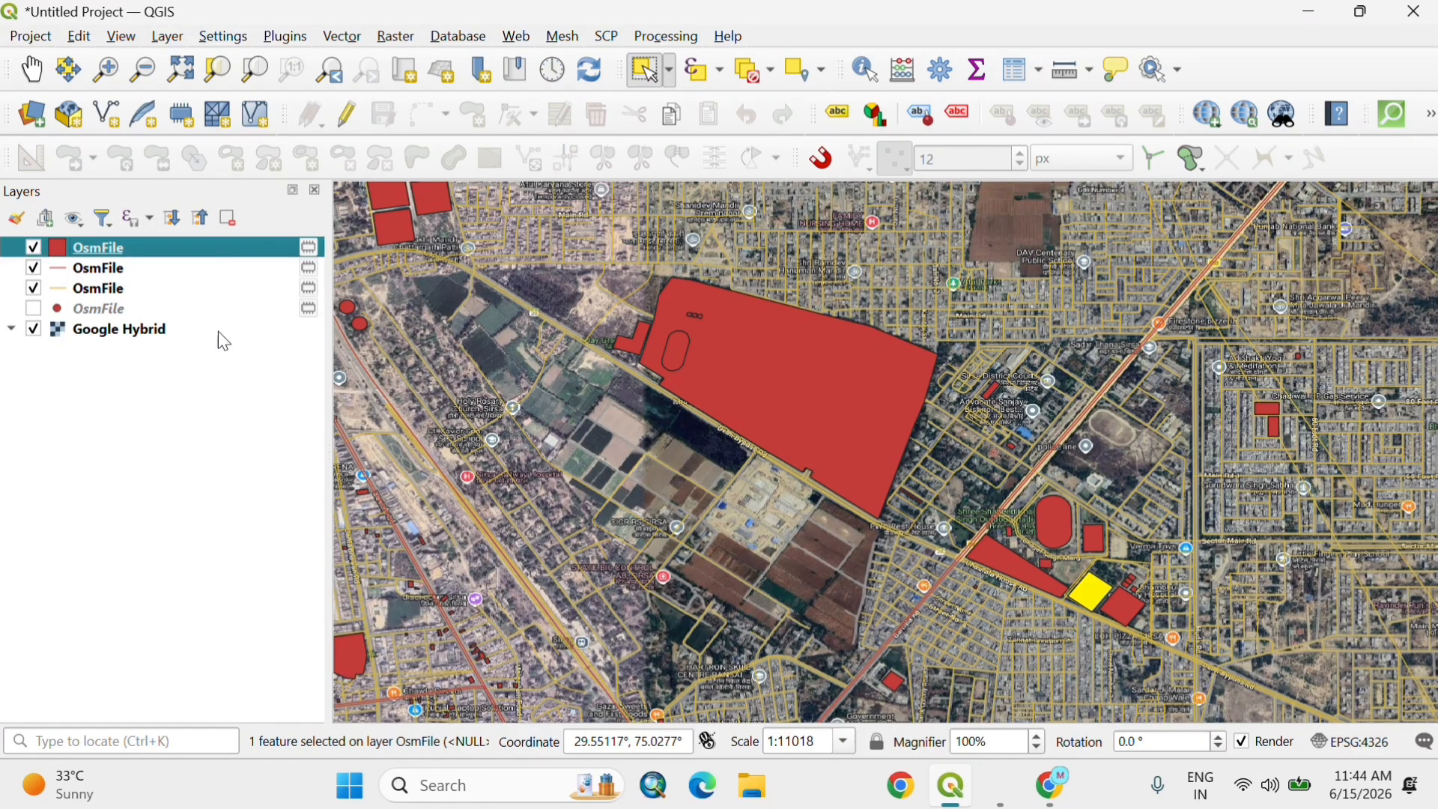
pyautogui.rightClick(191, 253)
pyautogui.click(249, 300)
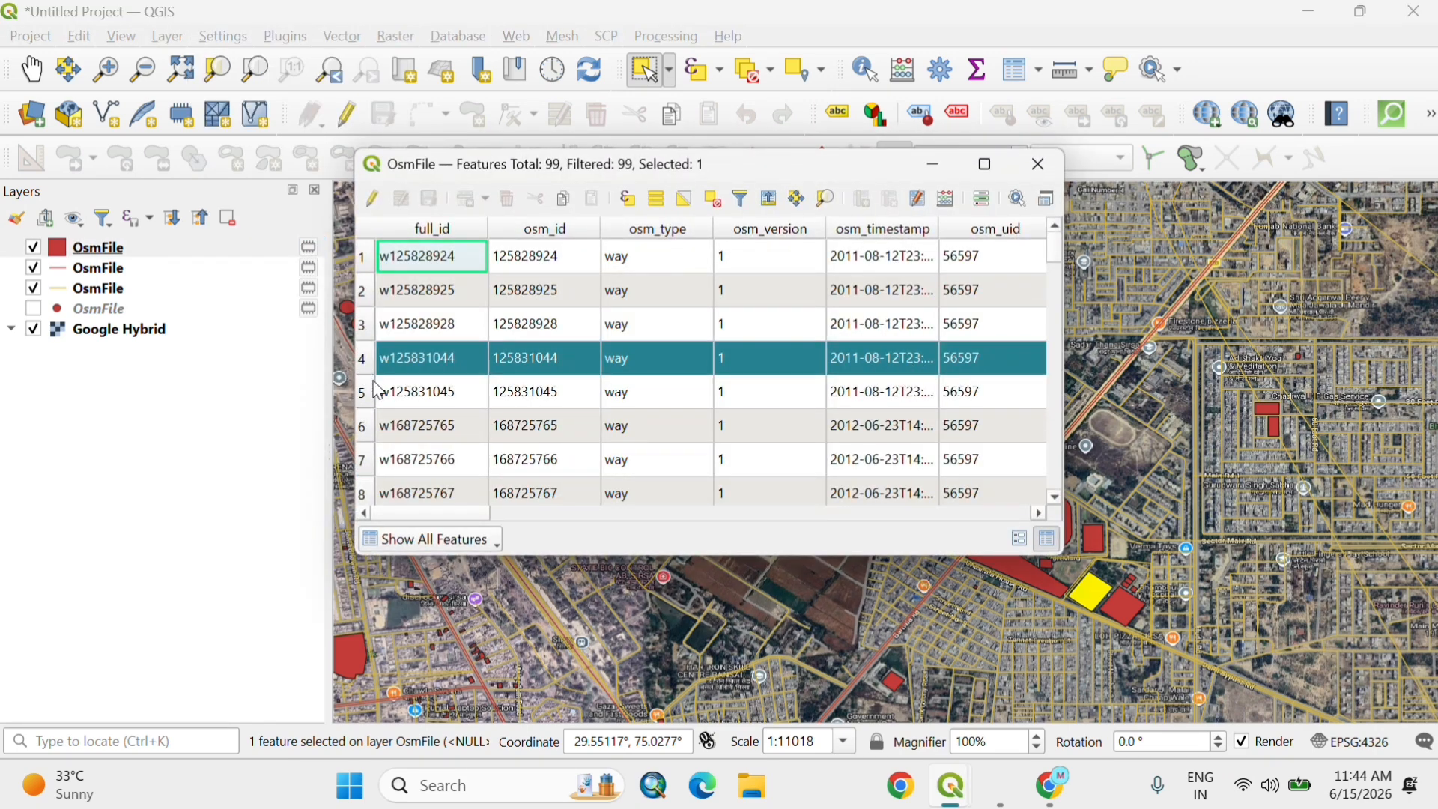
pyautogui.moveTo(454, 511); pyautogui.dragTo(1034, 506)
pyautogui.click(1043, 176)
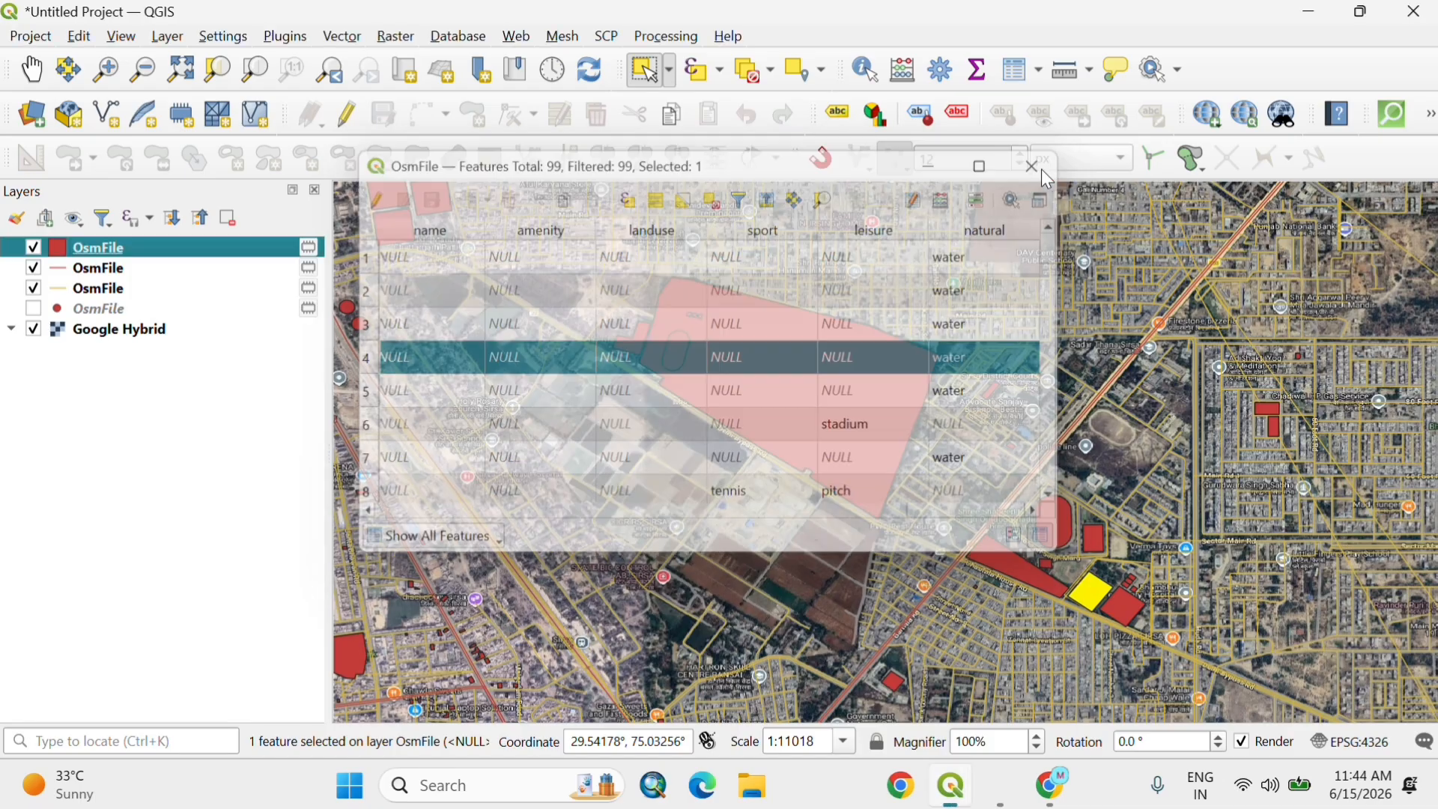
pyautogui.scroll(3, 984, 577)
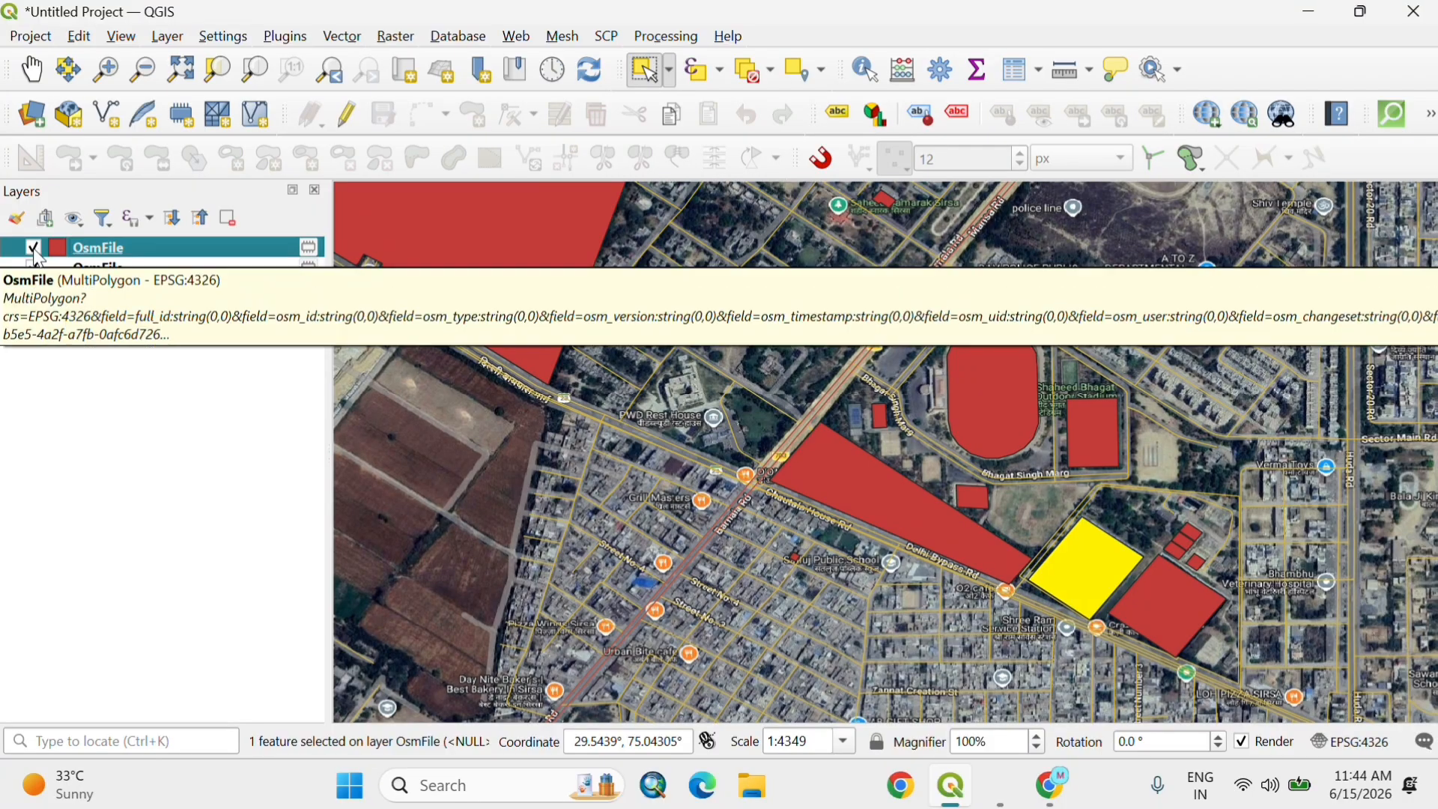
pyautogui.click(33, 248)
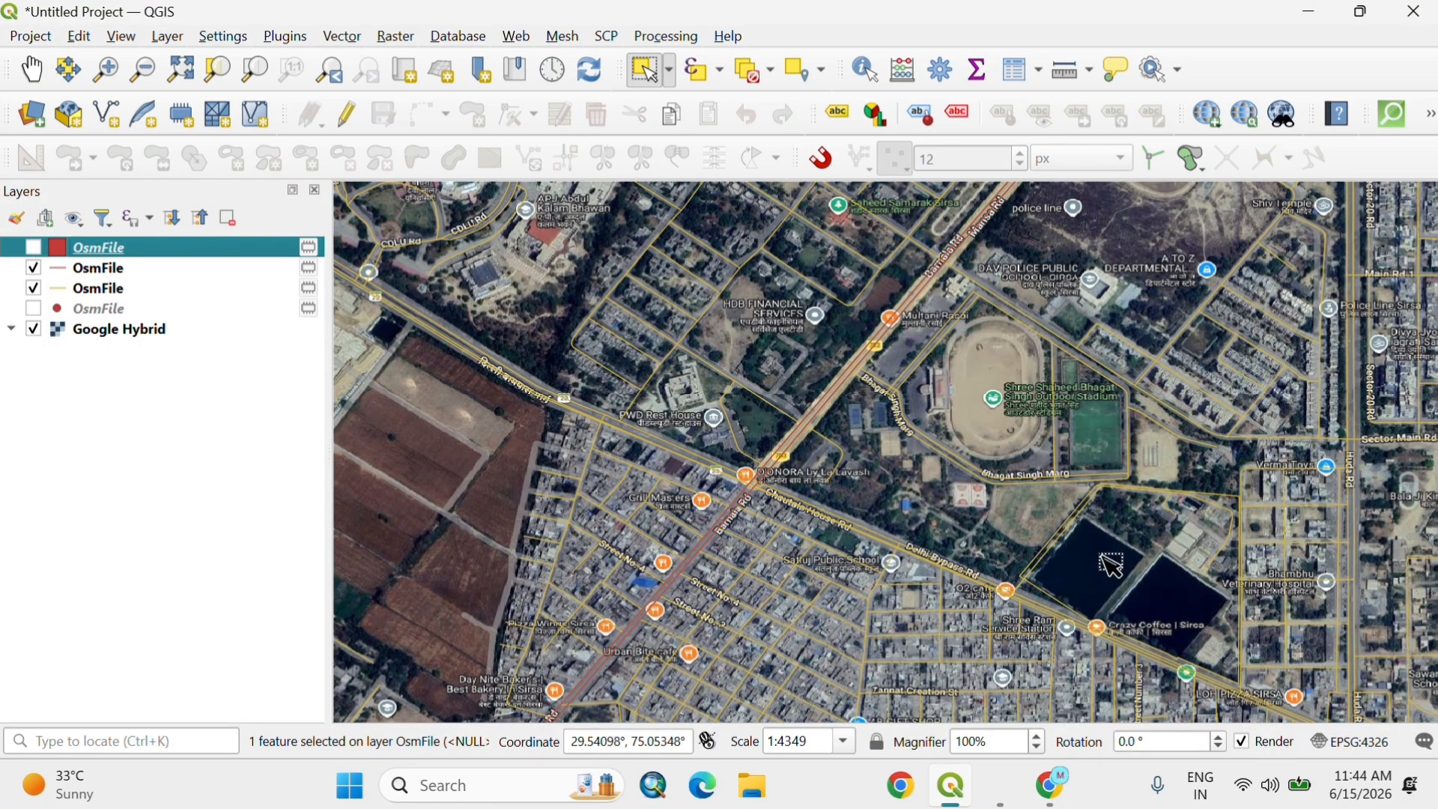
# Step: Show the multipolygon layer again and compare its polygons with the imagery across the wider Sirsa area
pyautogui.click(33, 248)
pyautogui.scroll(-1, 762, 532)
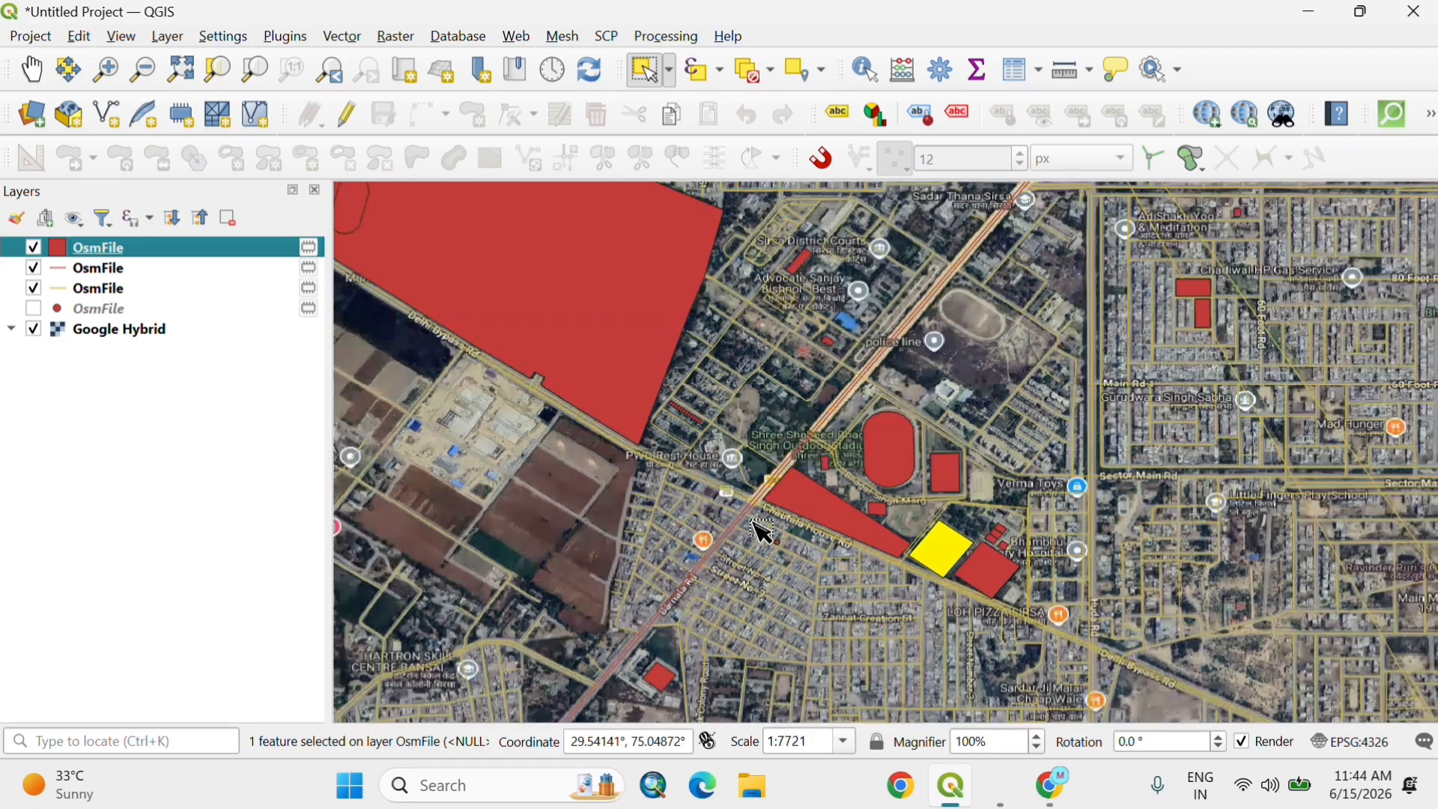
pyautogui.scroll(-2, 763, 532)
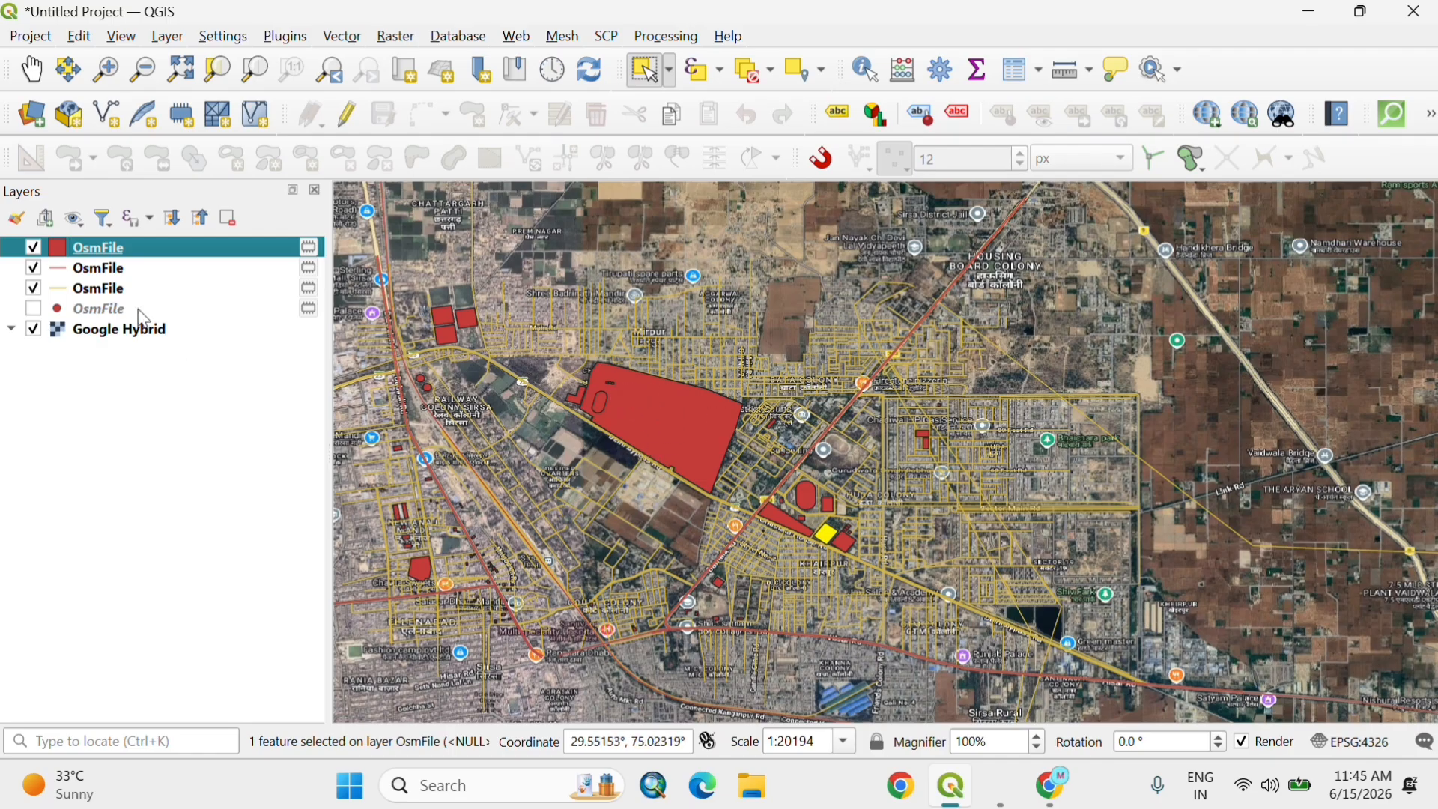
# Step: Hide the multipolygon and red line layers, keeping only the yellow line layer displayed over the Google Hybrid basemap
pyautogui.click(33, 248)
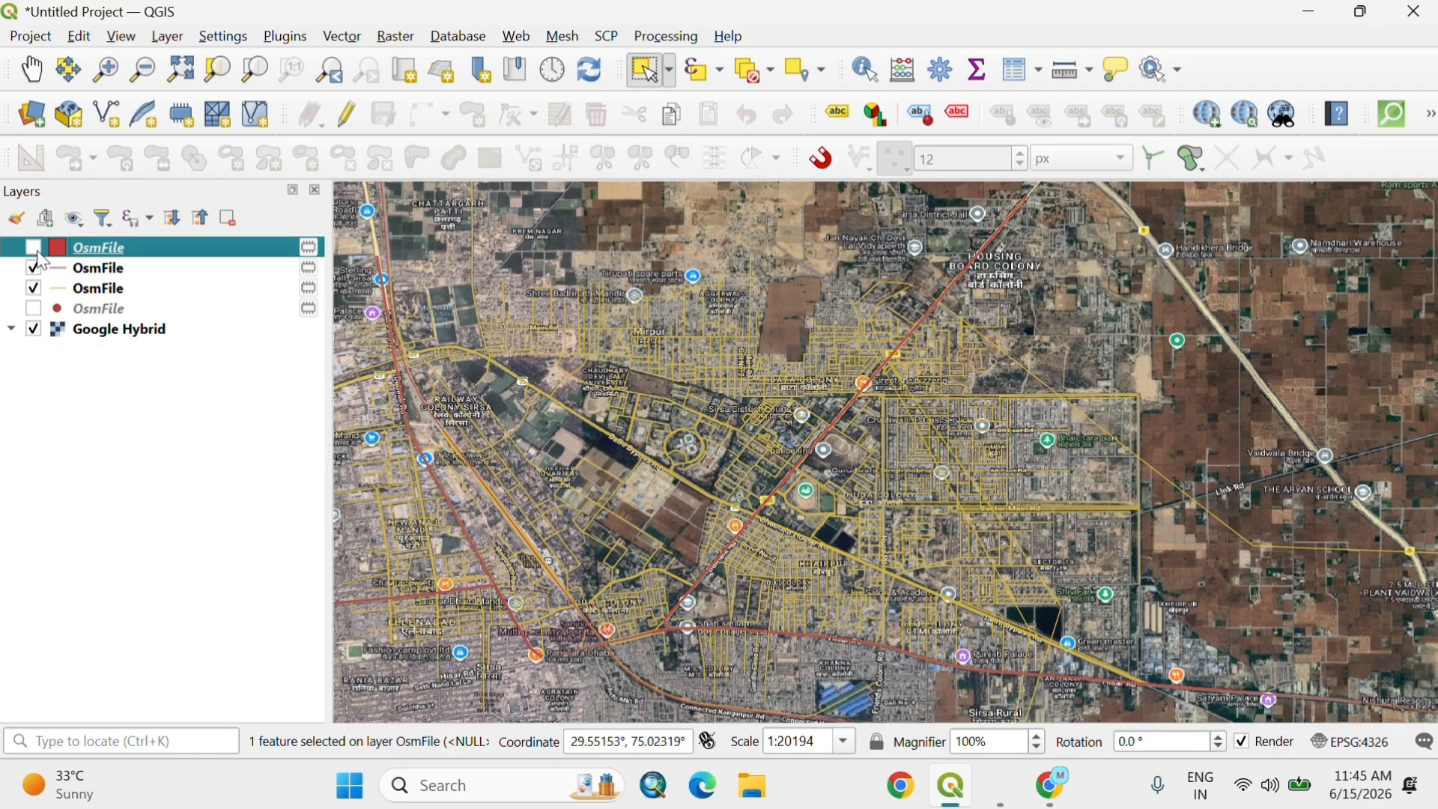
pyautogui.click(33, 289)
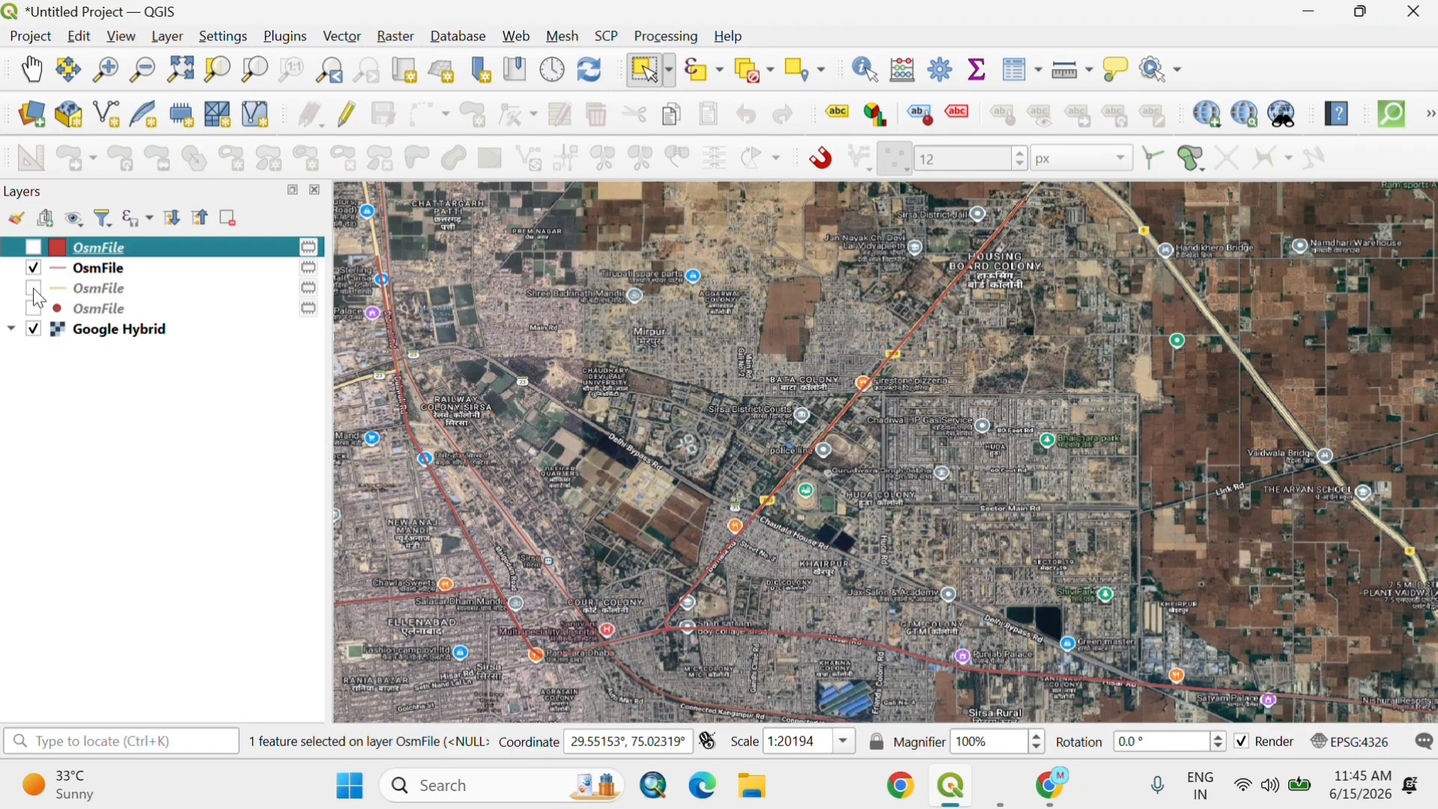
pyautogui.click(33, 289)
pyautogui.click(33, 268)
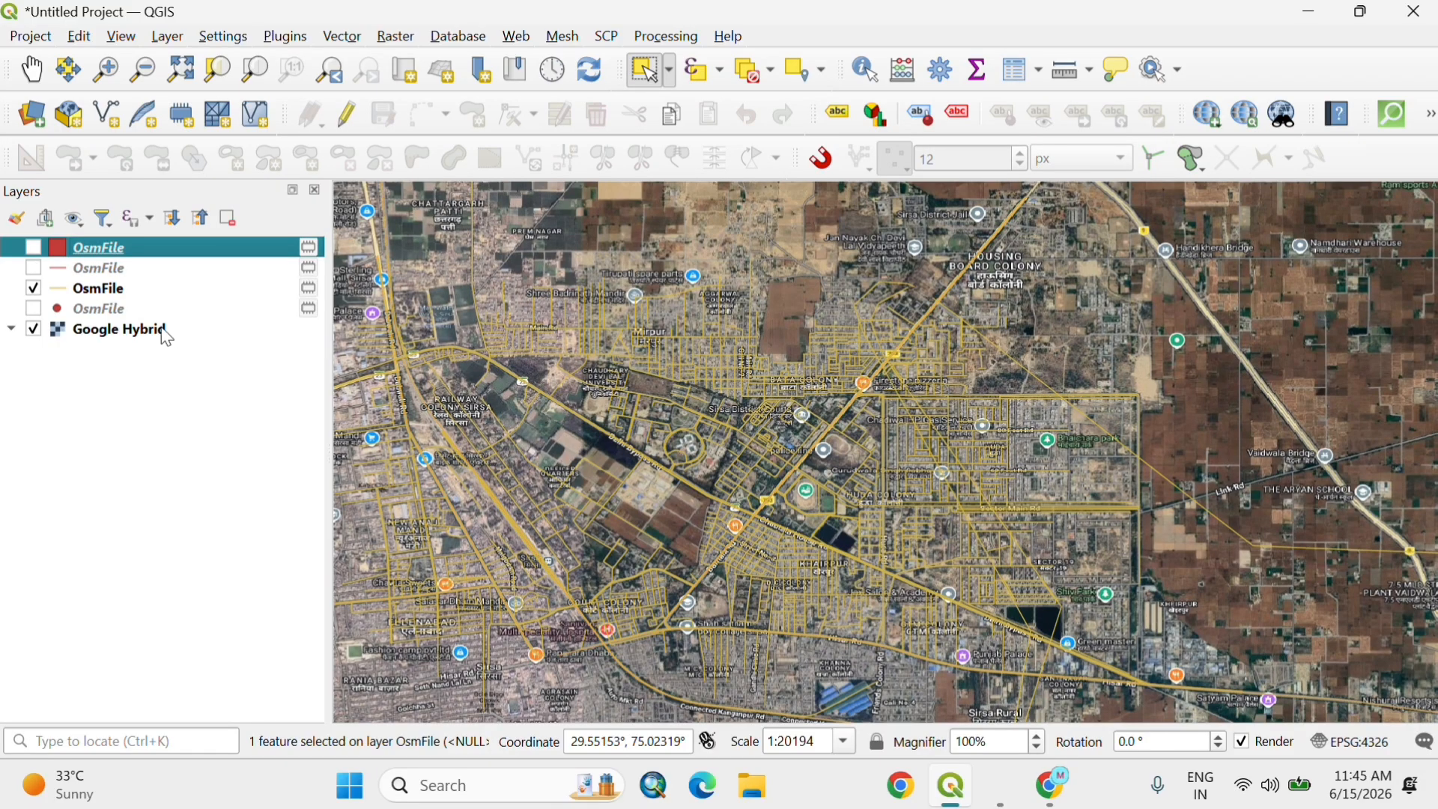
# Step: Inspect the yellow line layer's attribute table, including the surface, ref, oneway, lanes and highway fields, and close it
pyautogui.rightClick(126, 293)
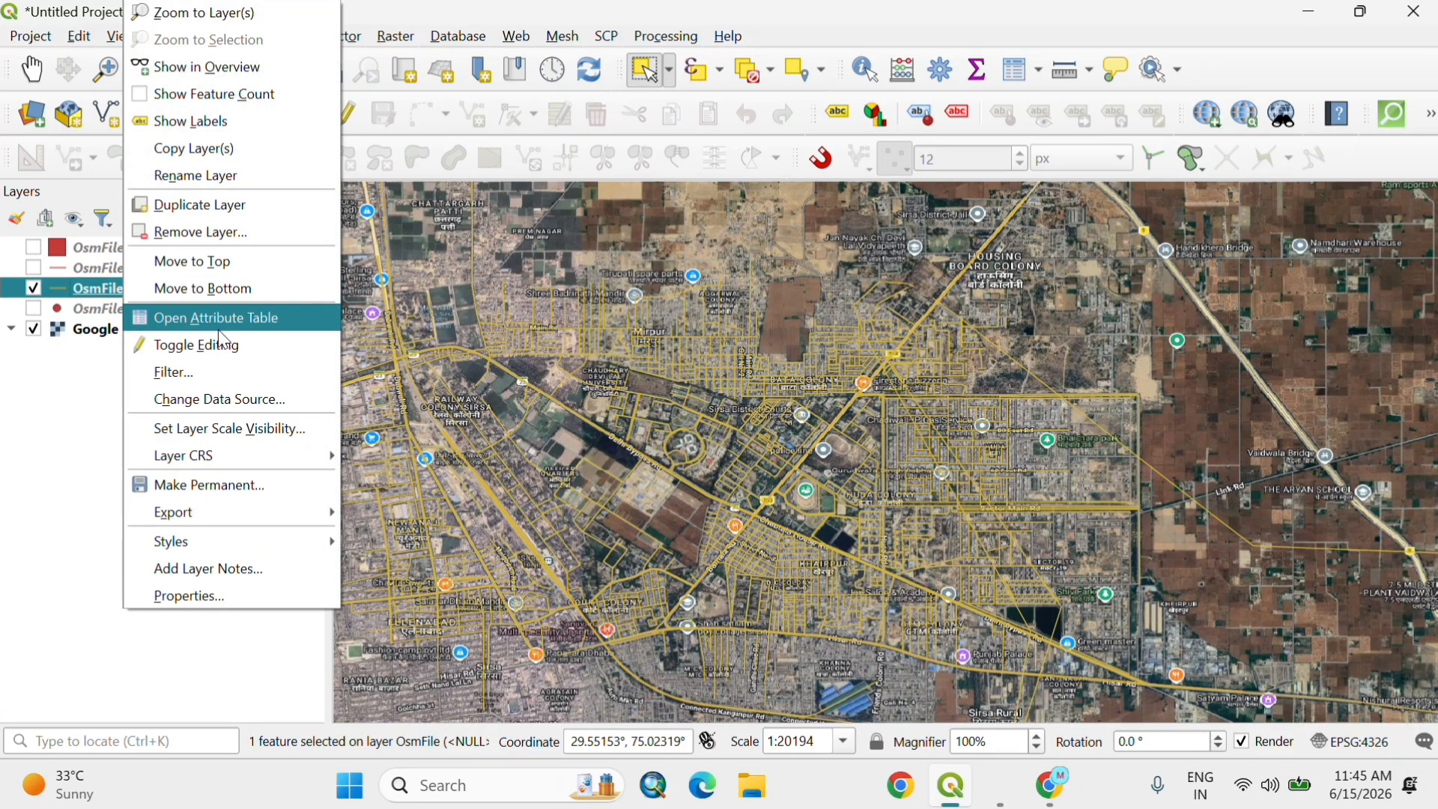
pyautogui.click(219, 330)
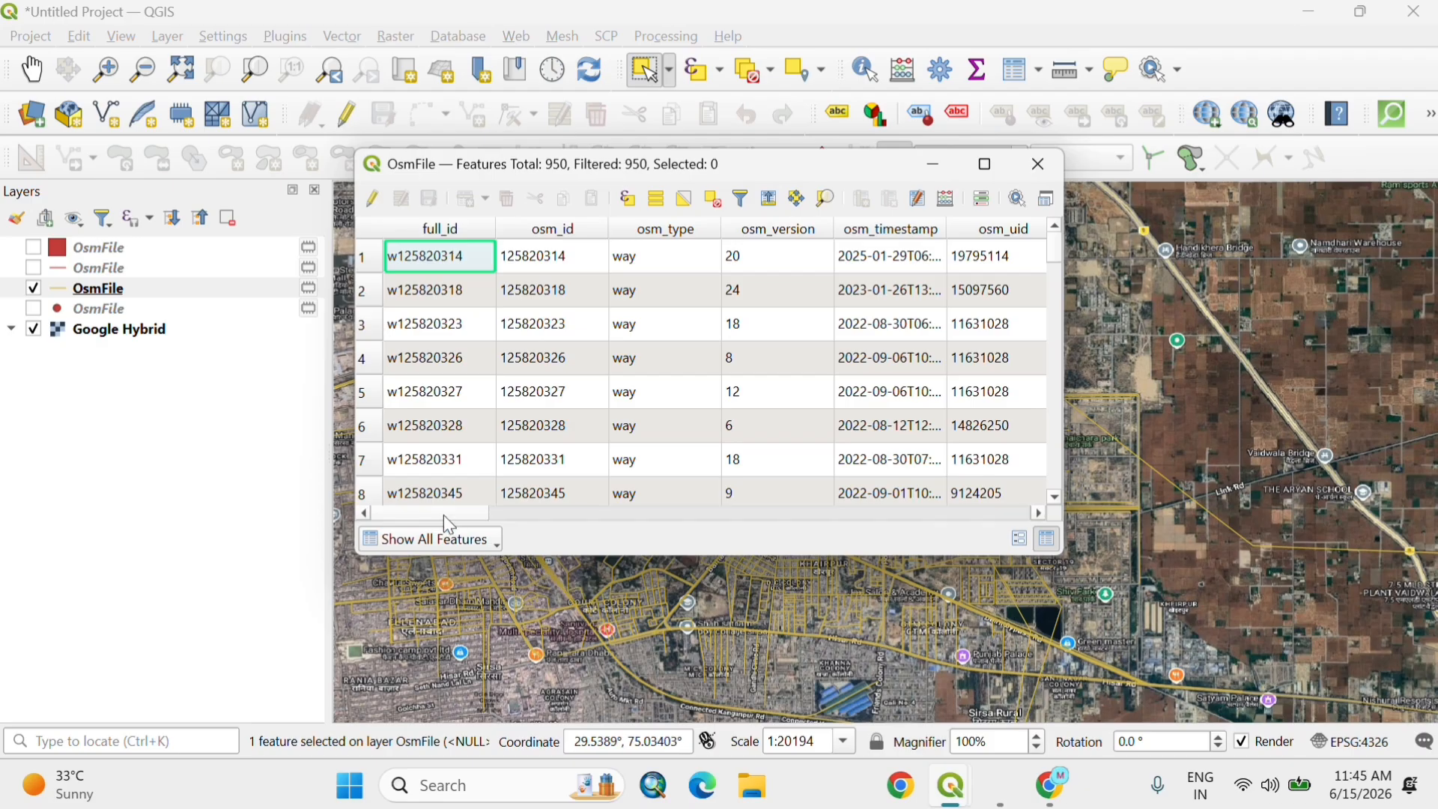
pyautogui.moveTo(445, 513); pyautogui.dragTo(930, 503)
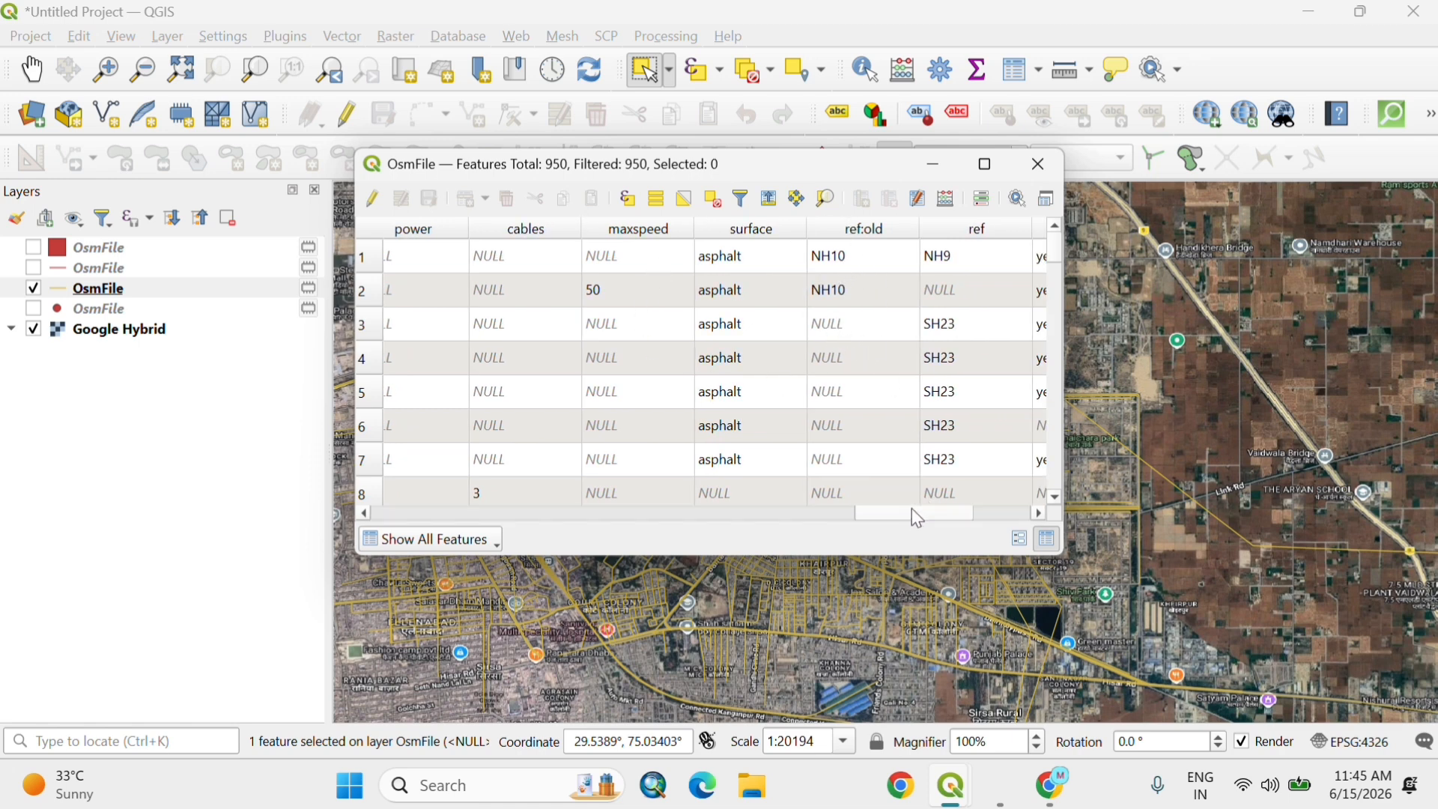
pyautogui.moveTo(927, 514); pyautogui.dragTo(935, 513)
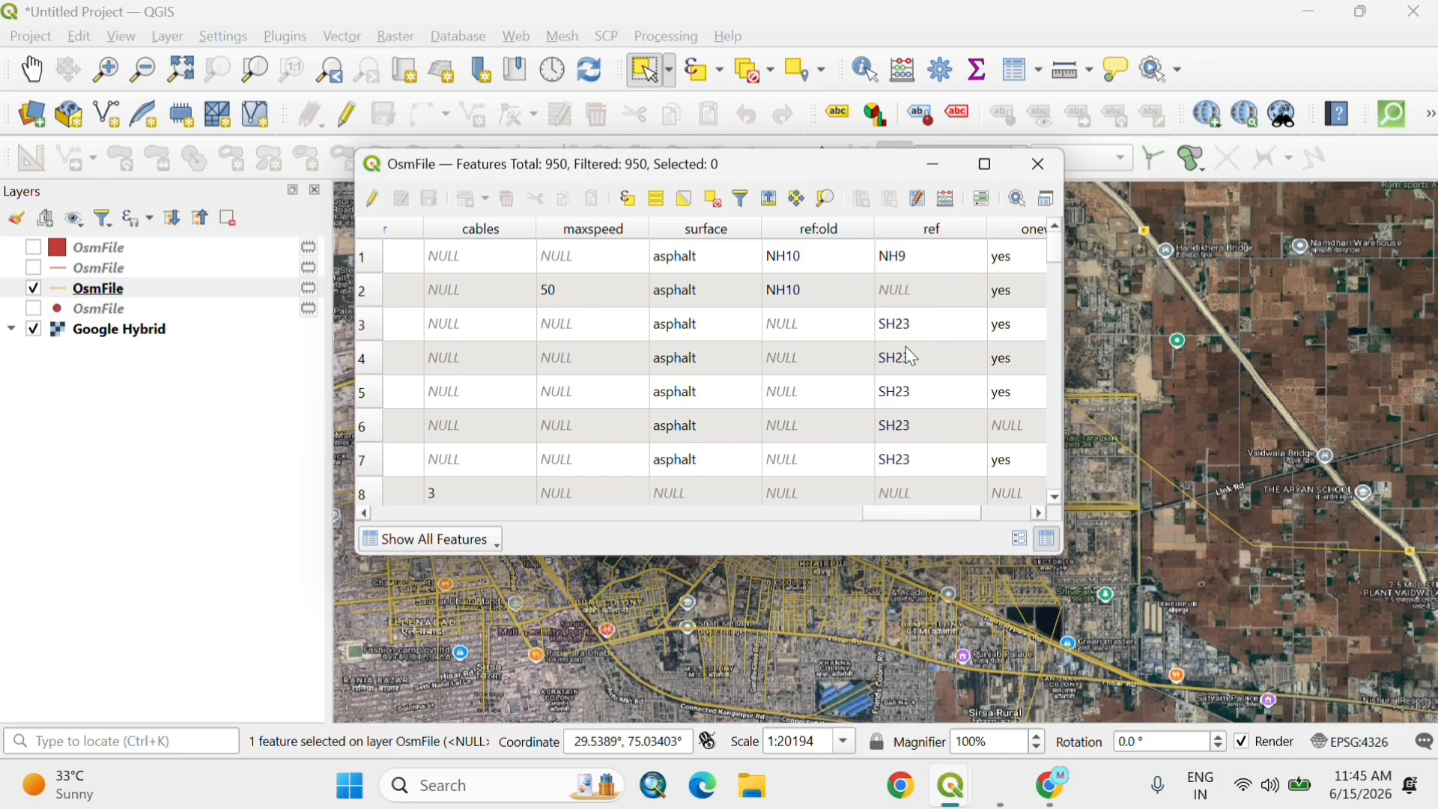
pyautogui.moveTo(896, 514); pyautogui.dragTo(1033, 513)
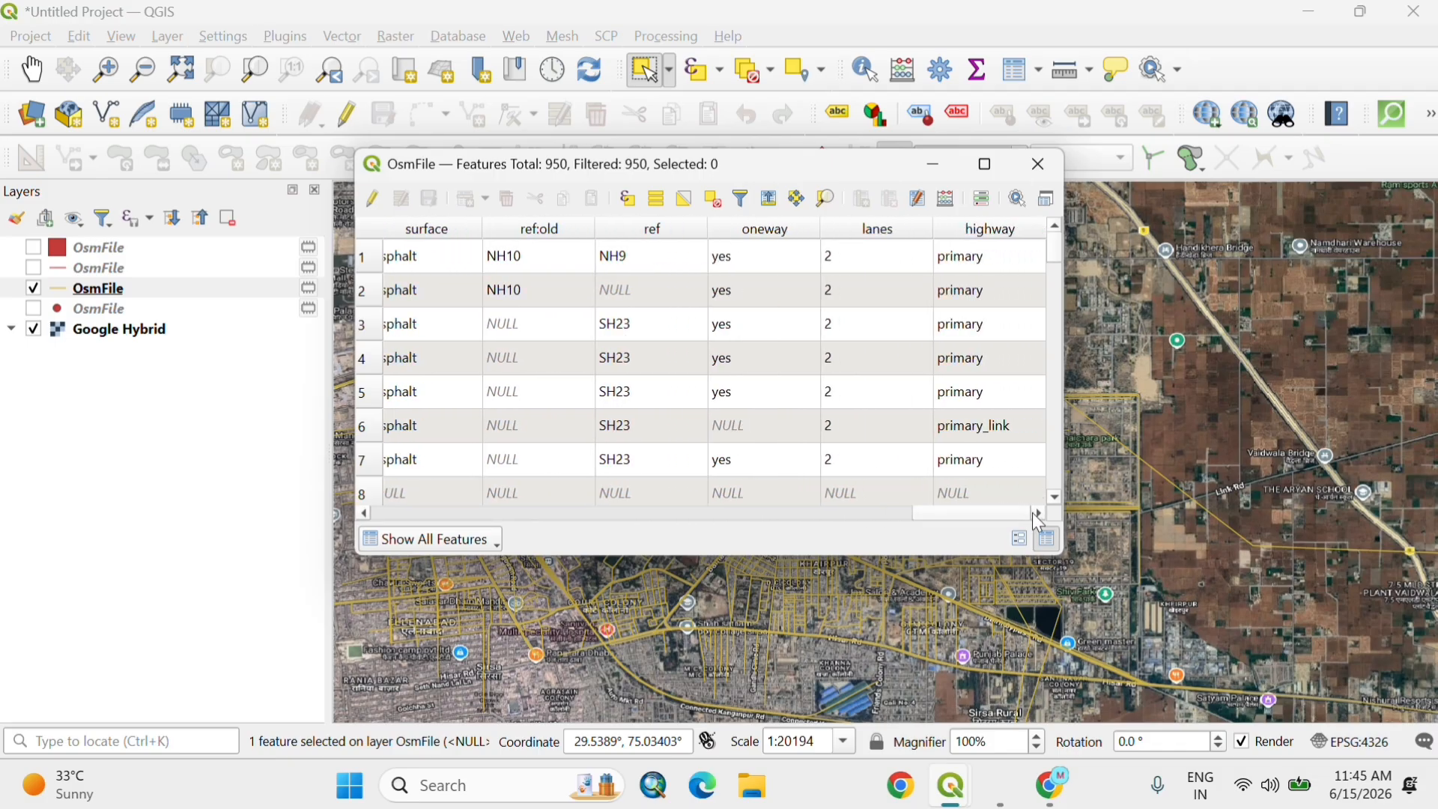
pyautogui.click(1039, 165)
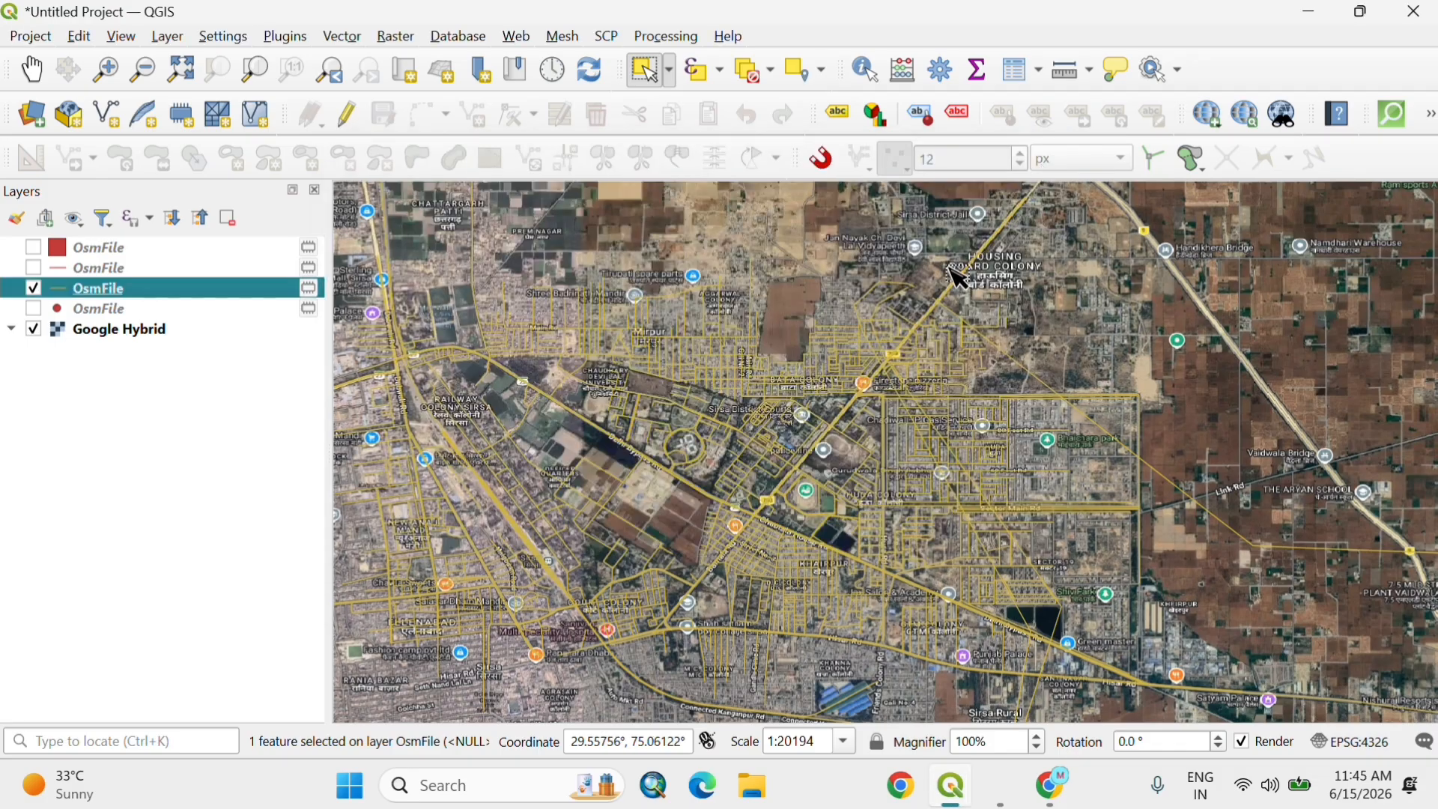
# Step: Check the point layer by switching it on and off, and compare the yellow lines around Chaudhary Devi Lal University with the imagery
pyautogui.click(34, 310)
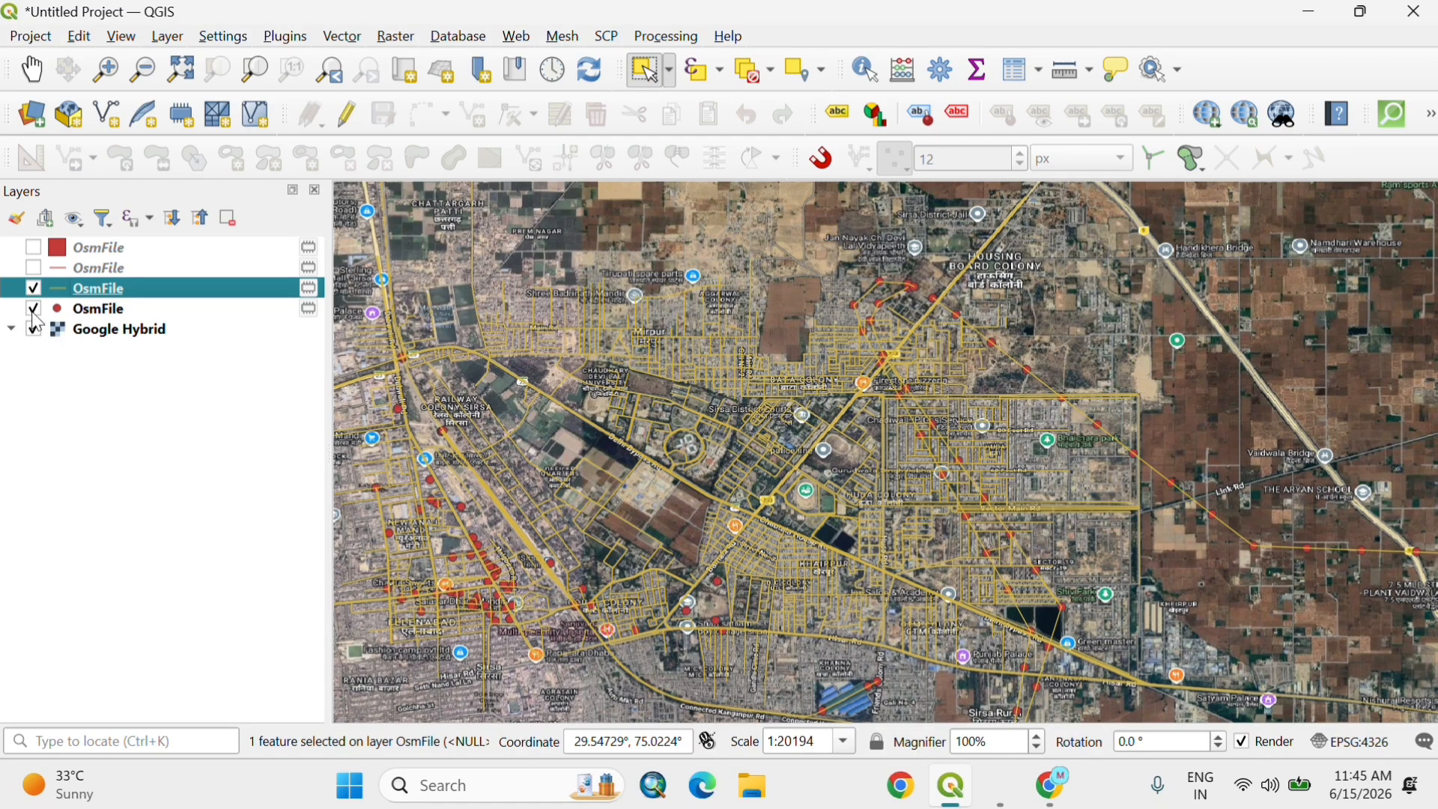
pyautogui.click(34, 312)
pyautogui.scroll(4, 721, 453)
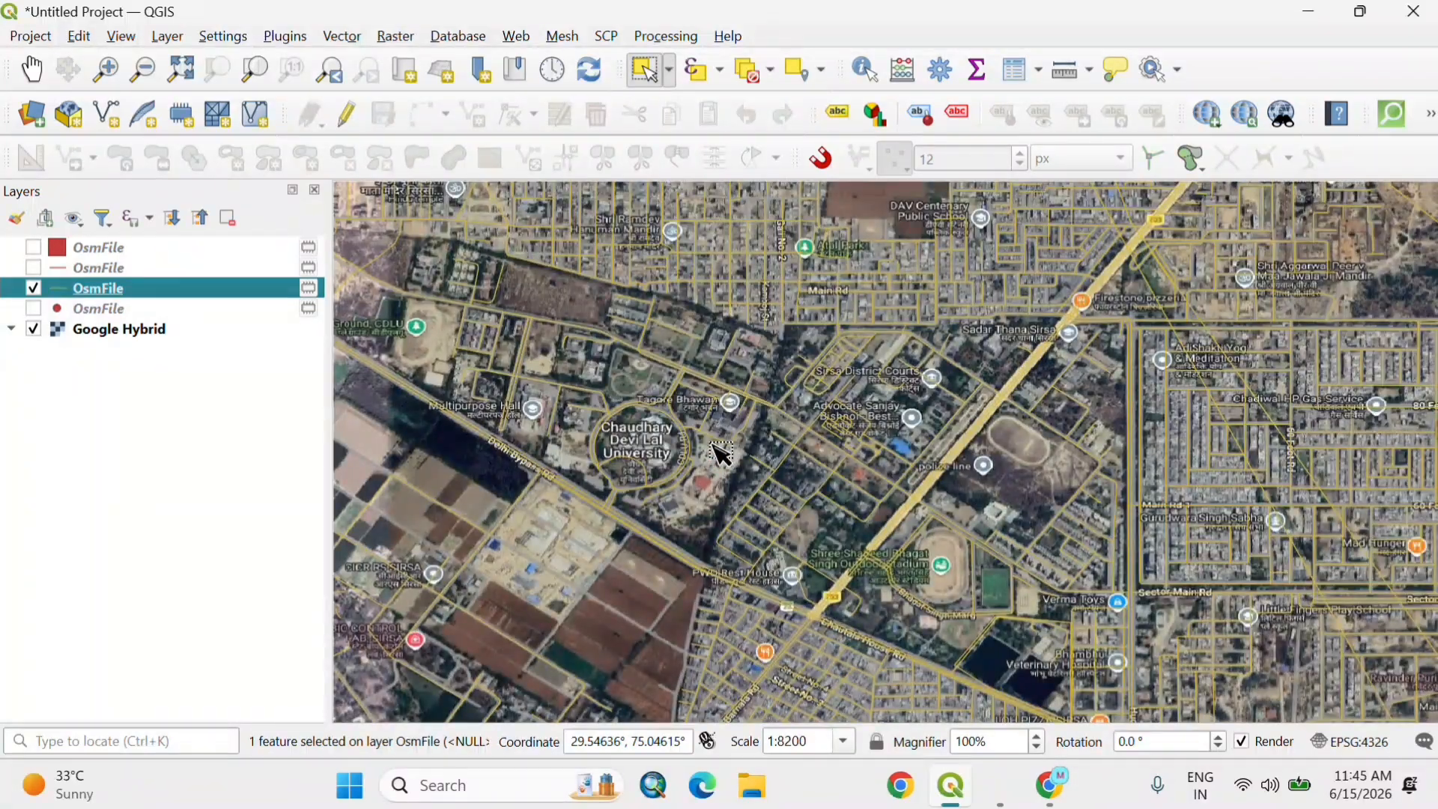
pyautogui.scroll(-3, 1108, 471)
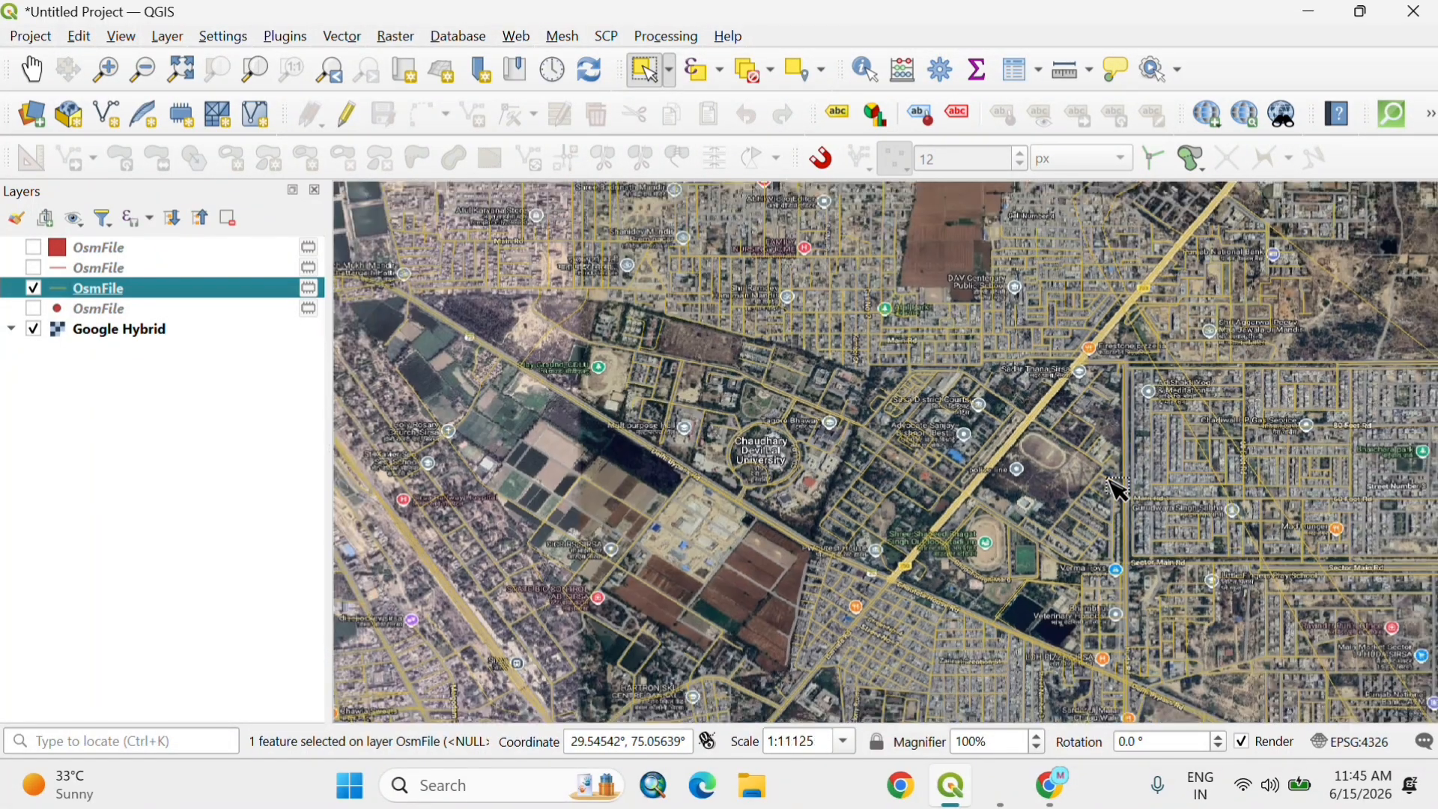
pyautogui.scroll(-4, 887, 432)
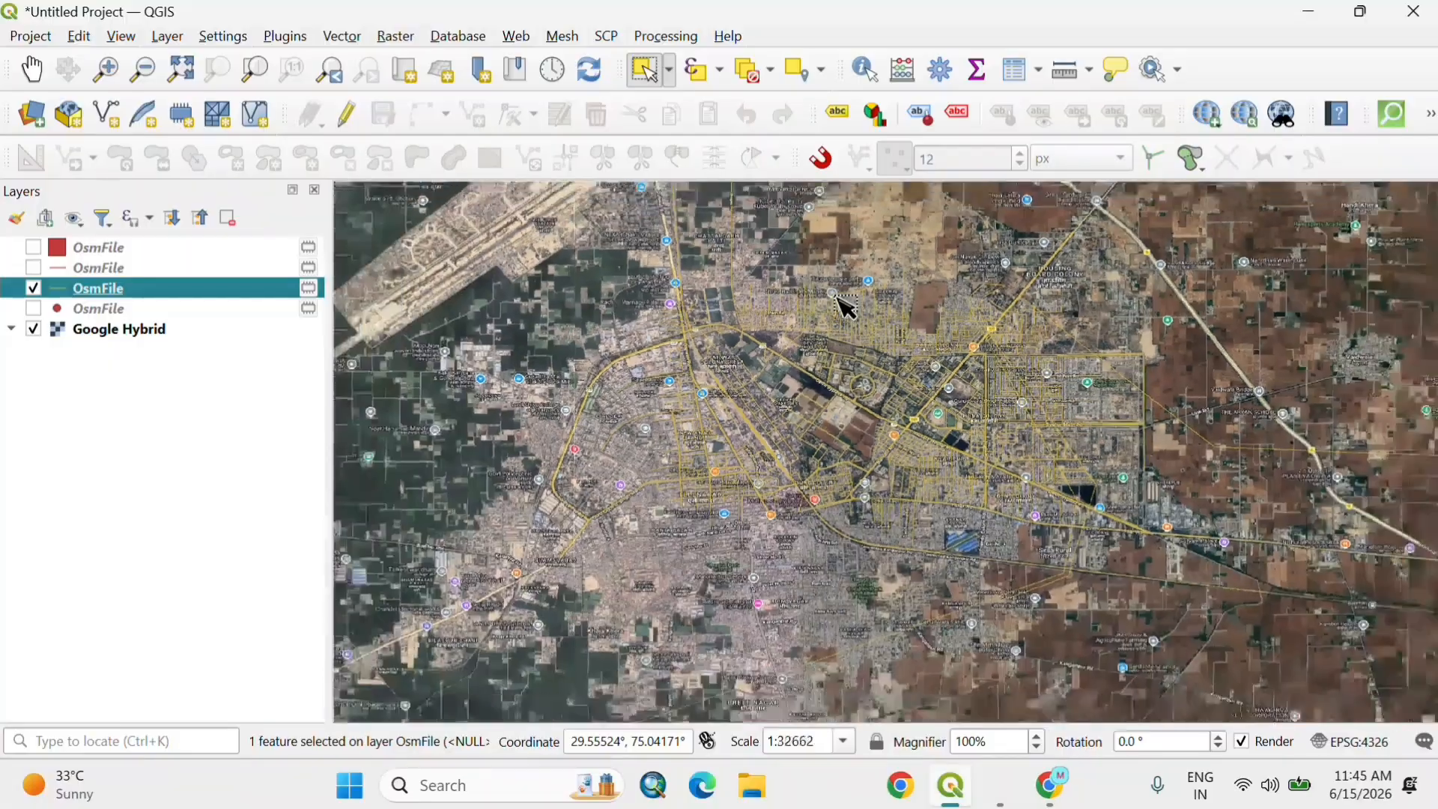
# Step: Select the long diagonal line south of Connected Kanganpur Rd, enable layer editing and split the line at the vertex east of the built-up area
pyautogui.scroll(5, 971, 522)
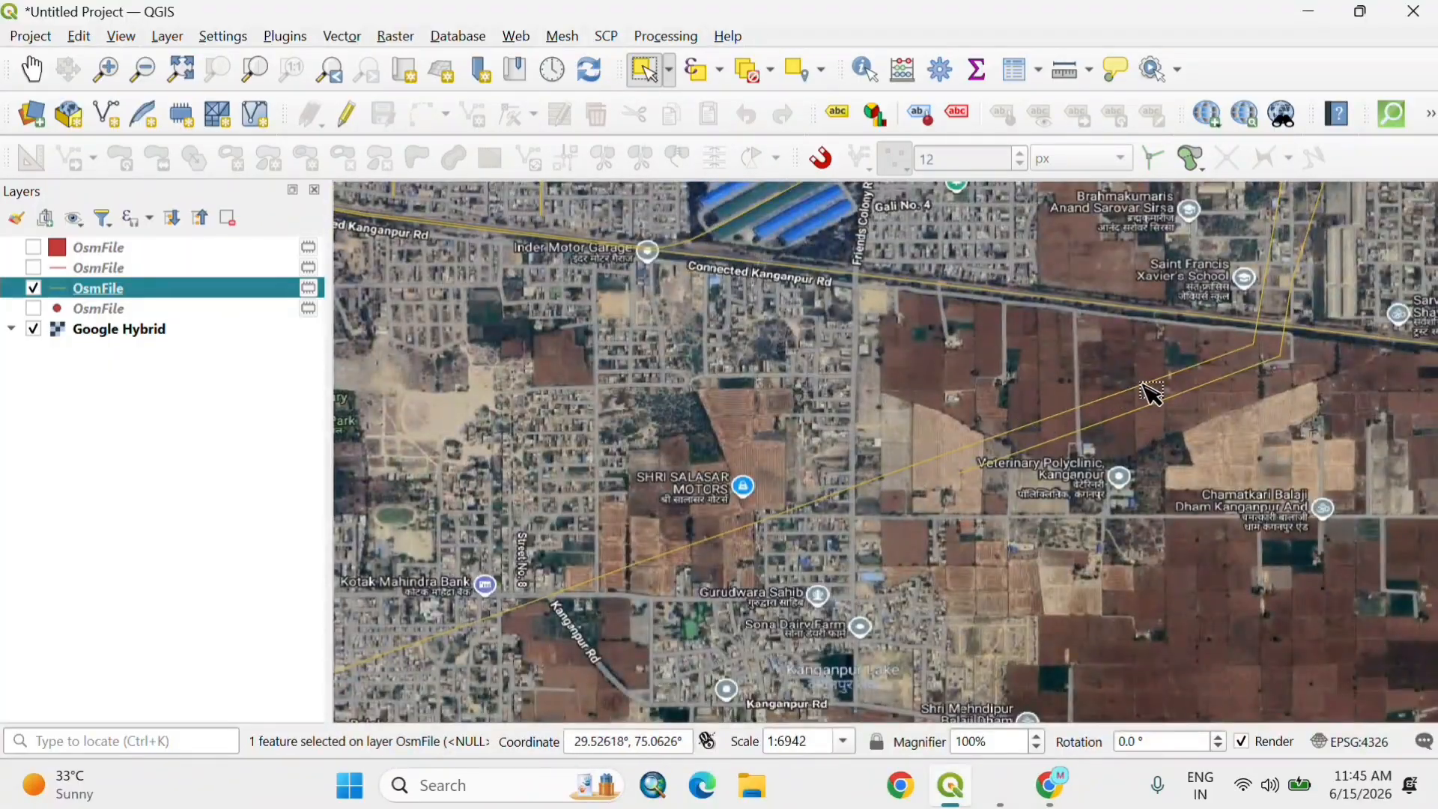
pyautogui.scroll(1, 1074, 458)
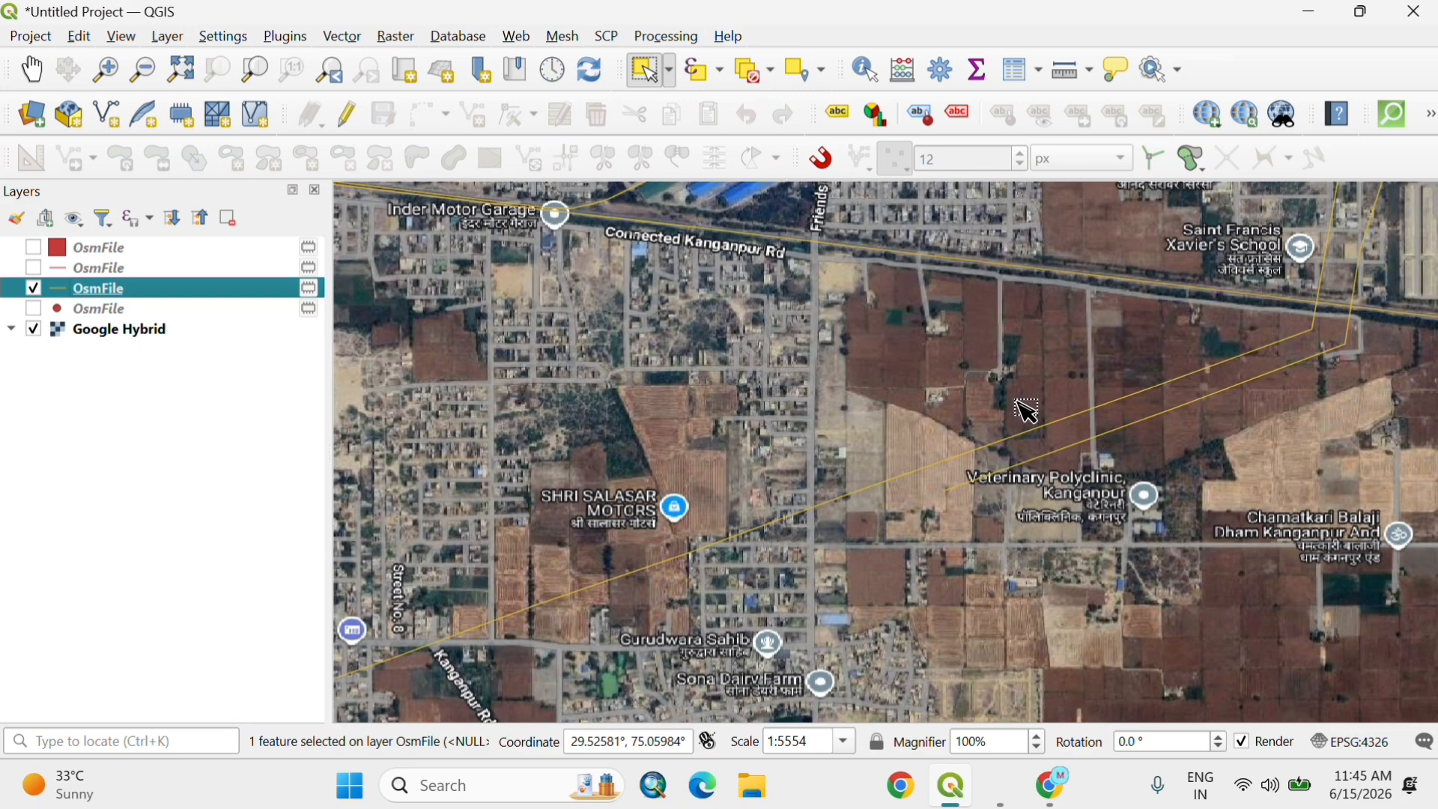
pyautogui.click(821, 519)
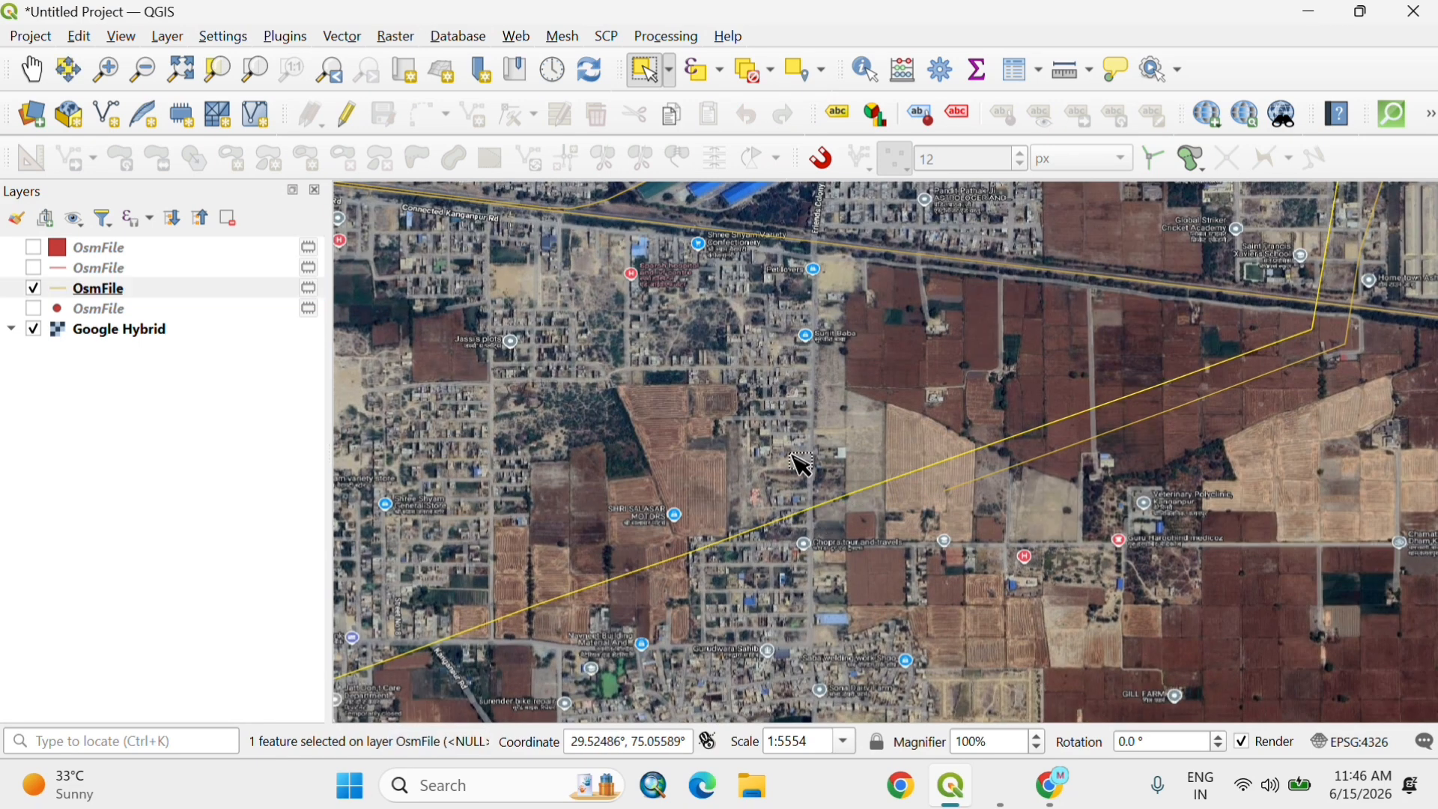
pyautogui.click(350, 119)
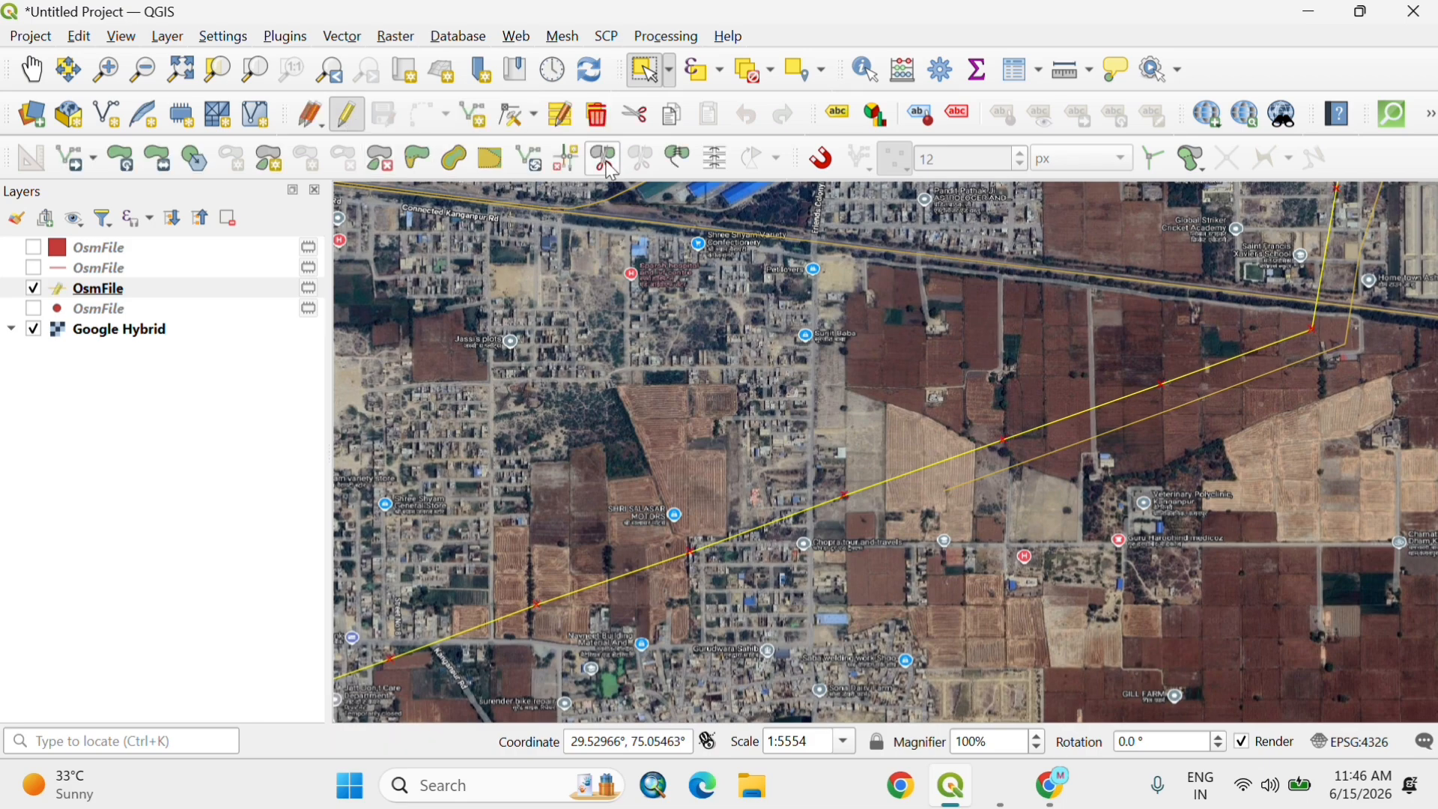
pyautogui.click(613, 172)
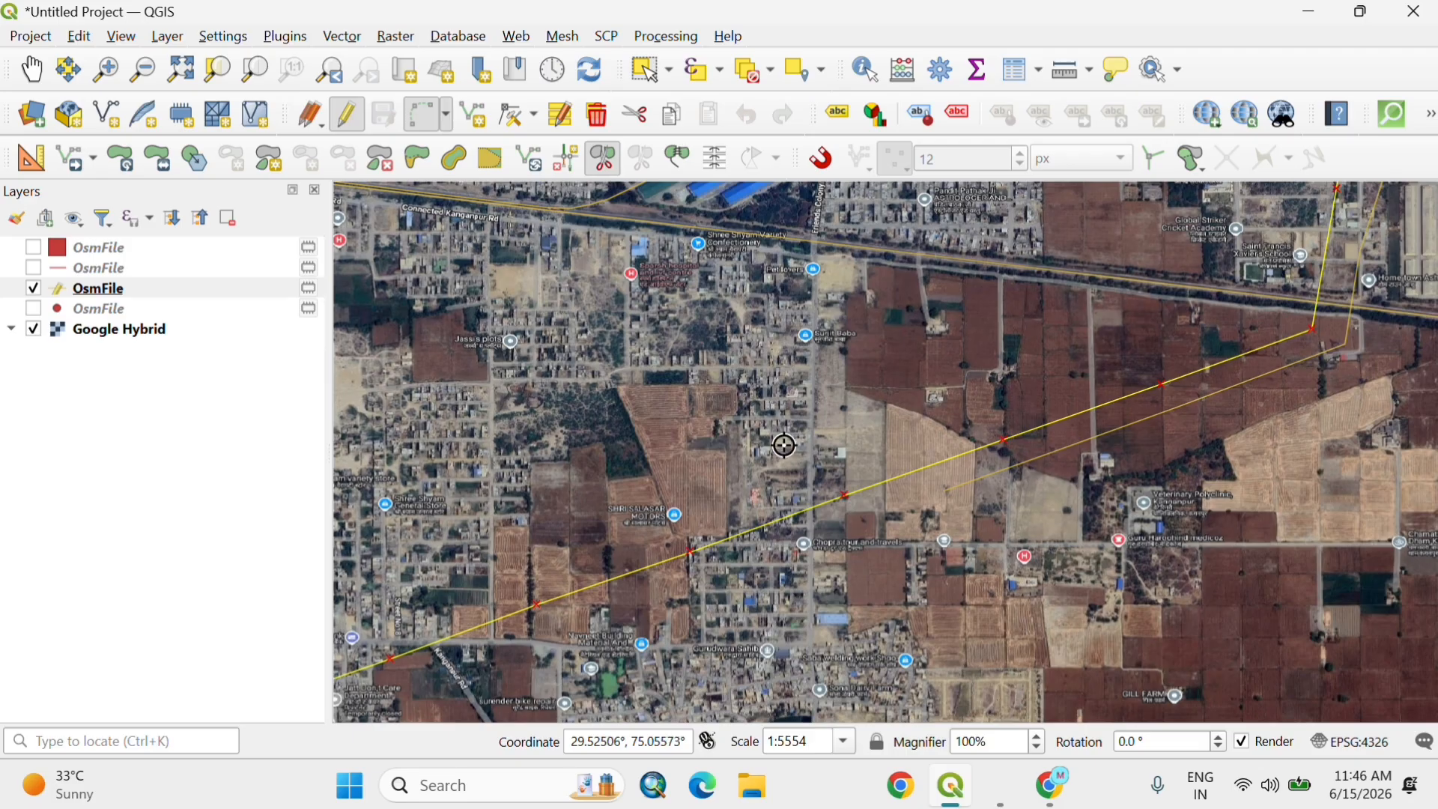
pyautogui.rightClick(847, 496)
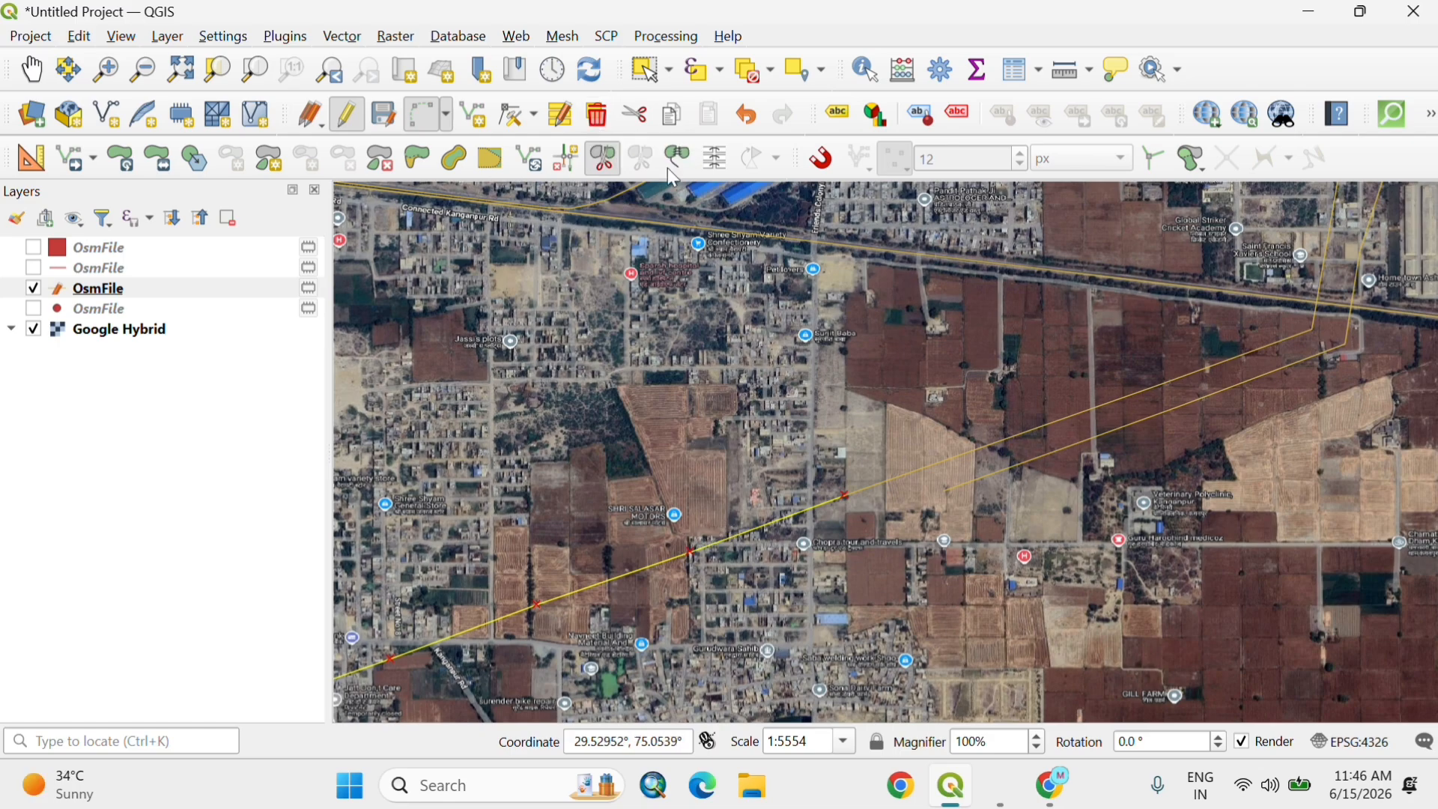
# Step: Delete the selected southwestern part of the split line and save the layer edits
pyautogui.click(598, 114)
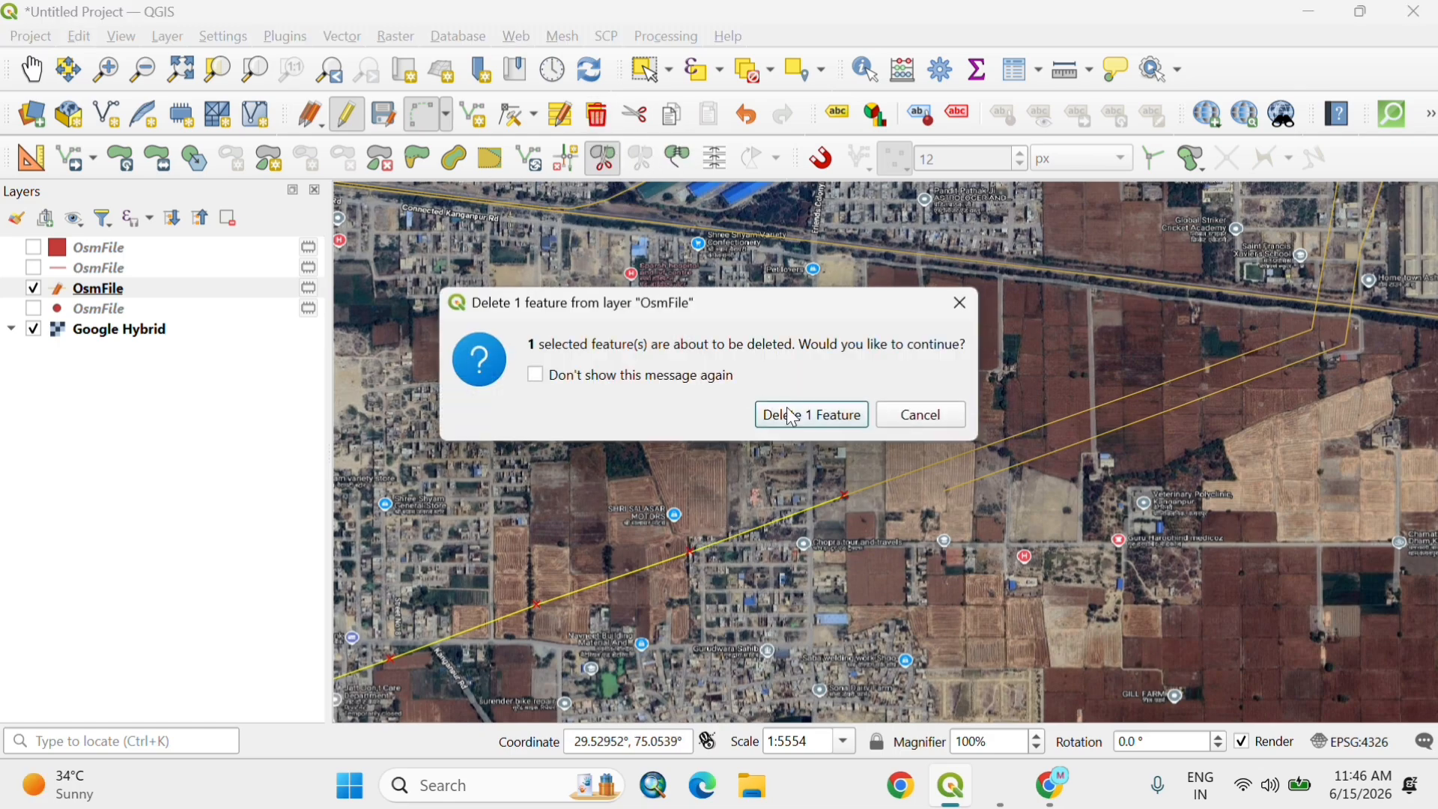
pyautogui.click(793, 417)
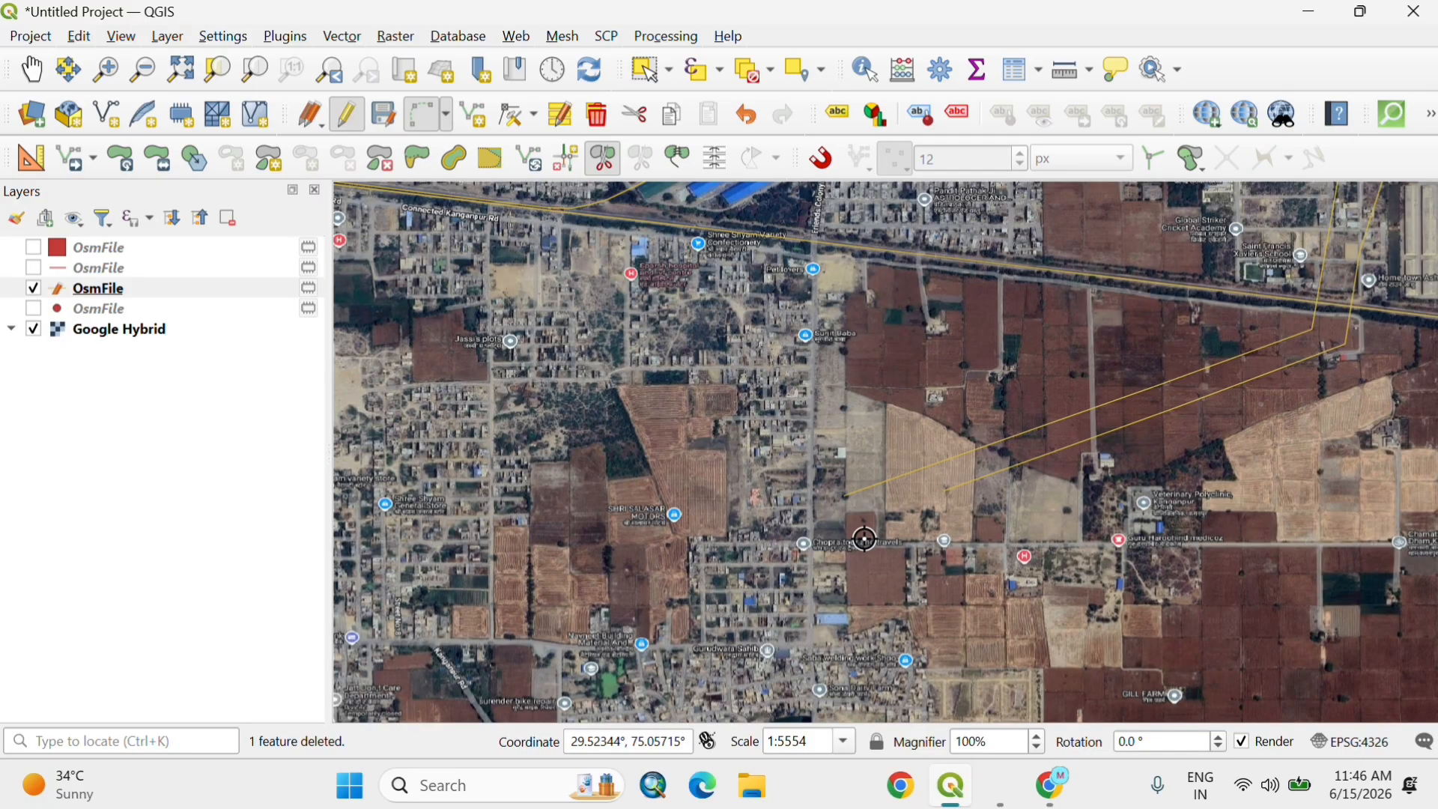
pyautogui.click(383, 115)
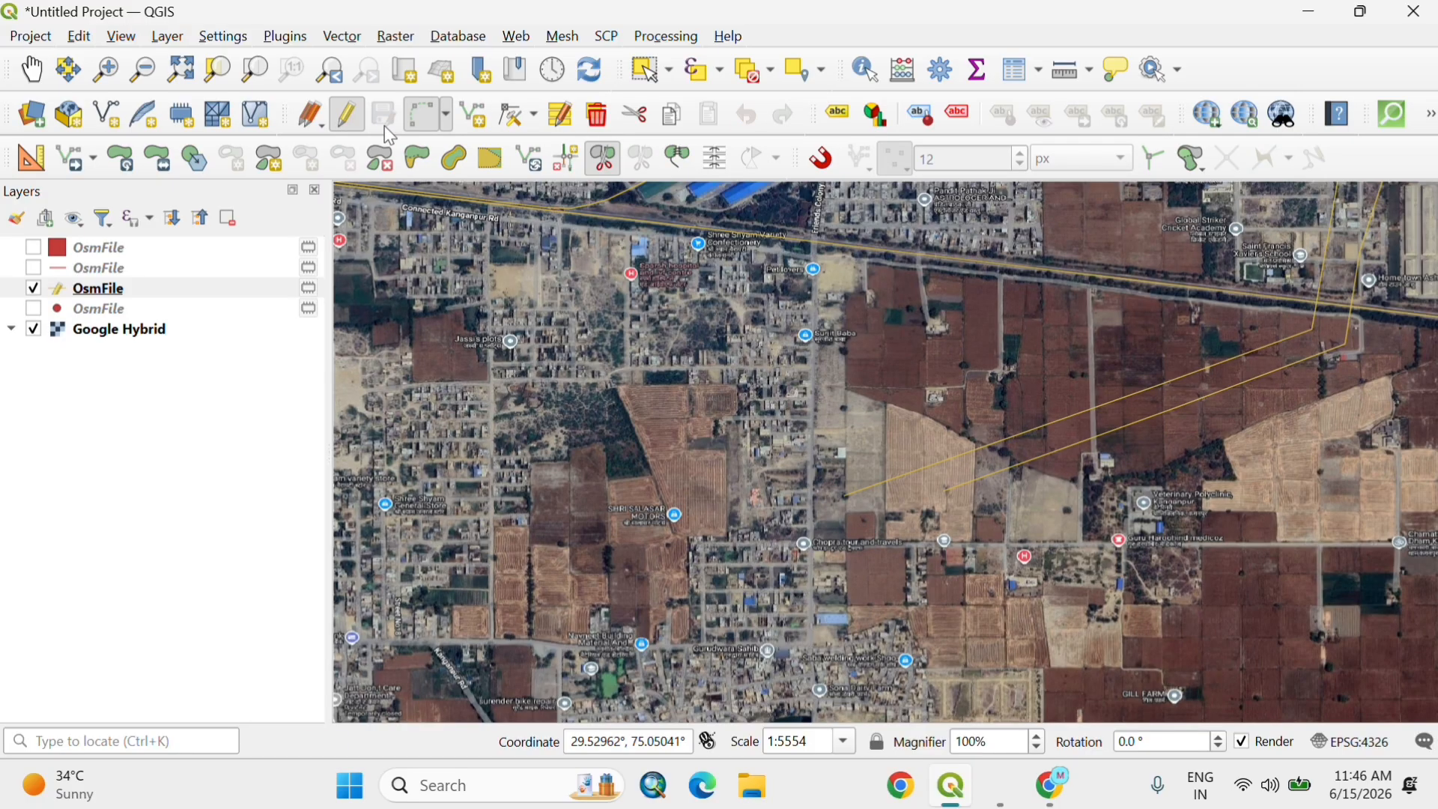
# Step: Add a short line feature running north from the cut end of the diagonal line, with full_id 1
pyautogui.scroll(-3, 788, 565)
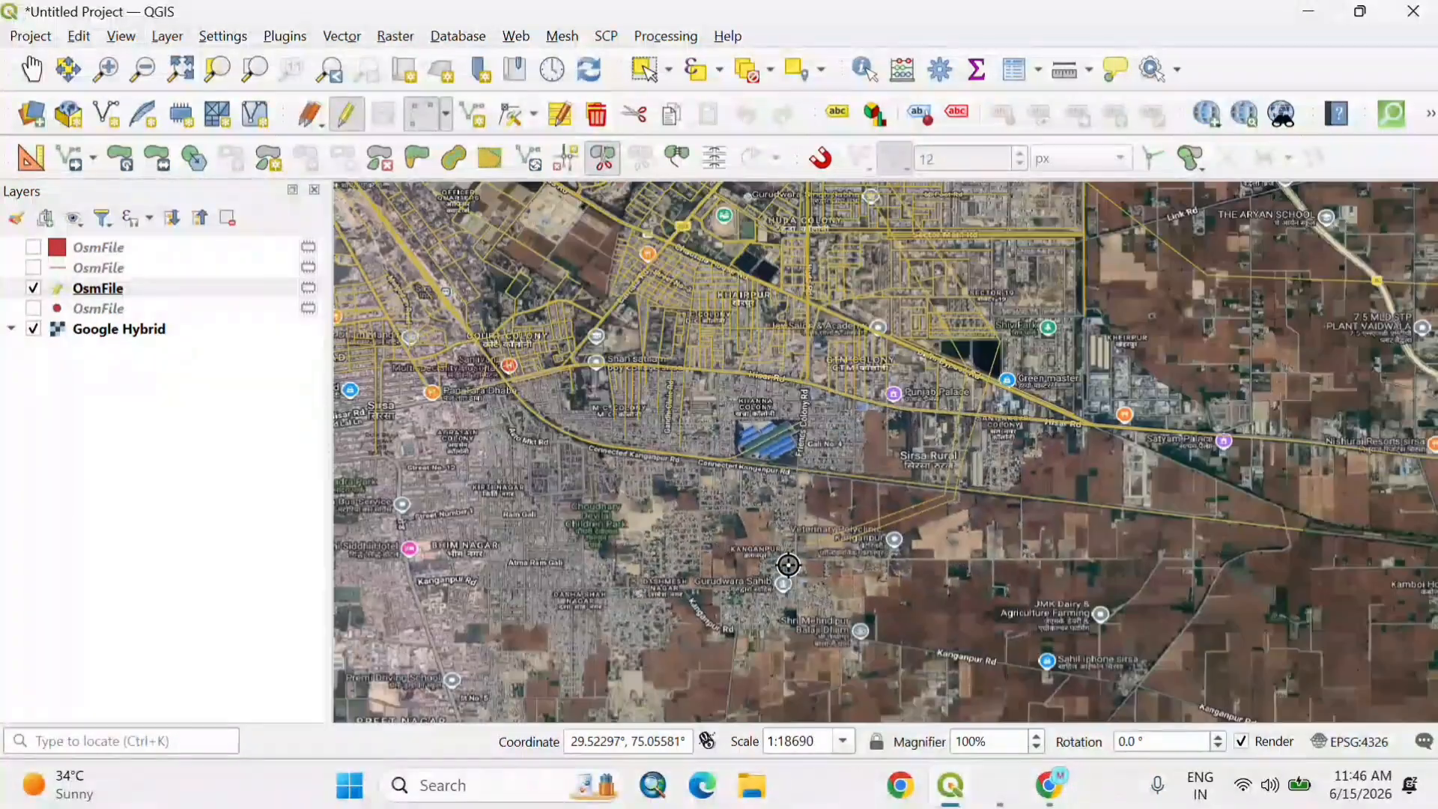
pyautogui.scroll(3, 788, 565)
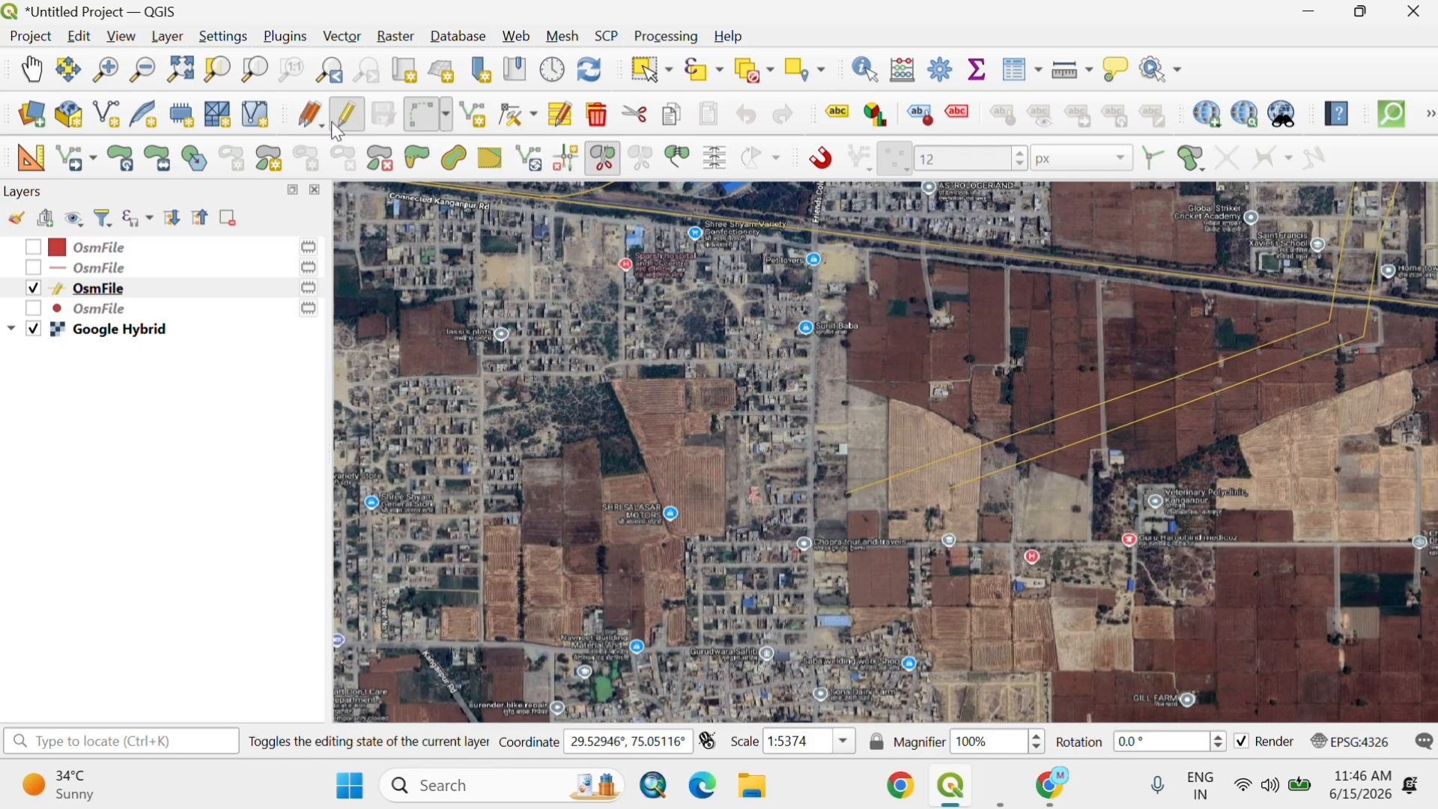
pyautogui.click(359, 127)
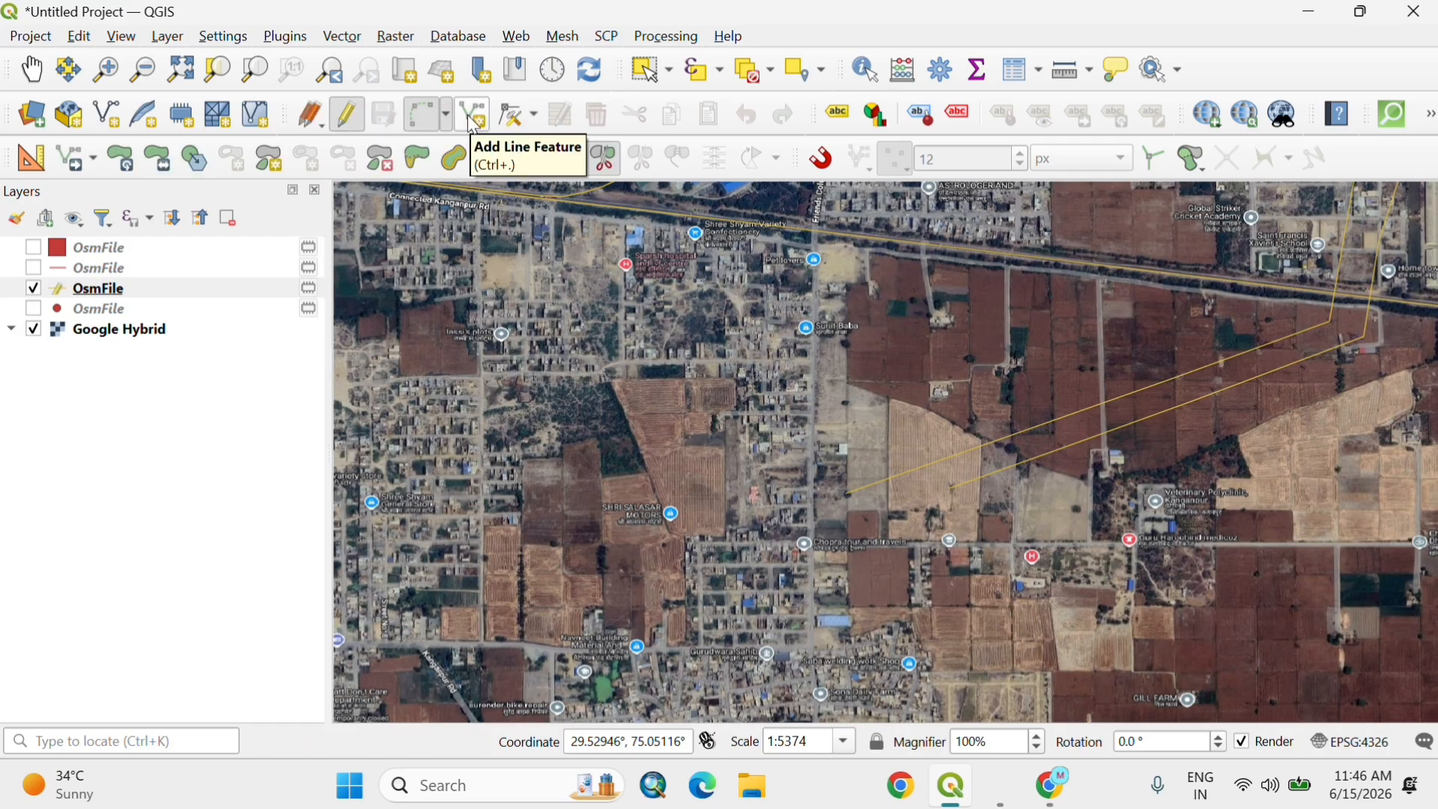
pyautogui.click(472, 122)
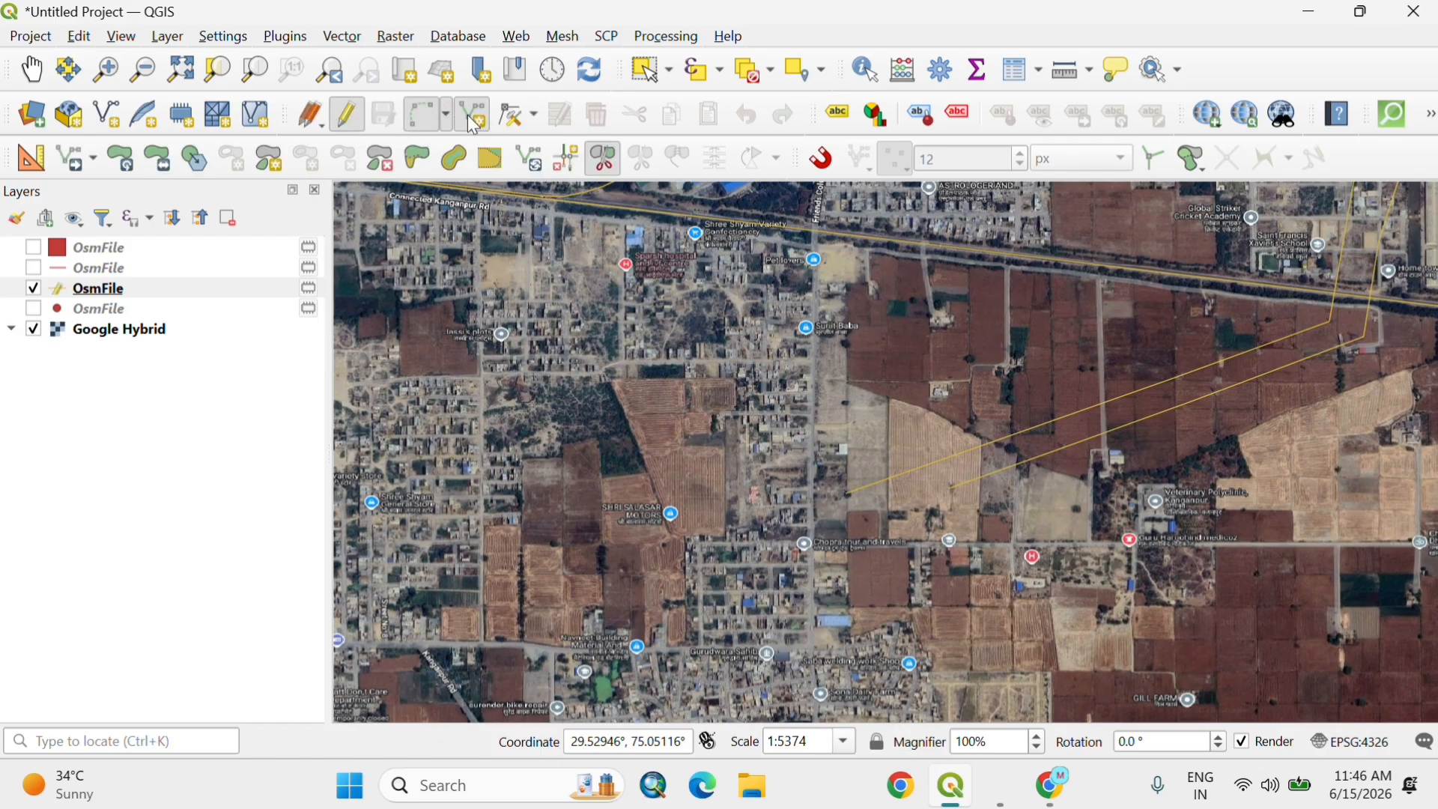
pyautogui.click(846, 493)
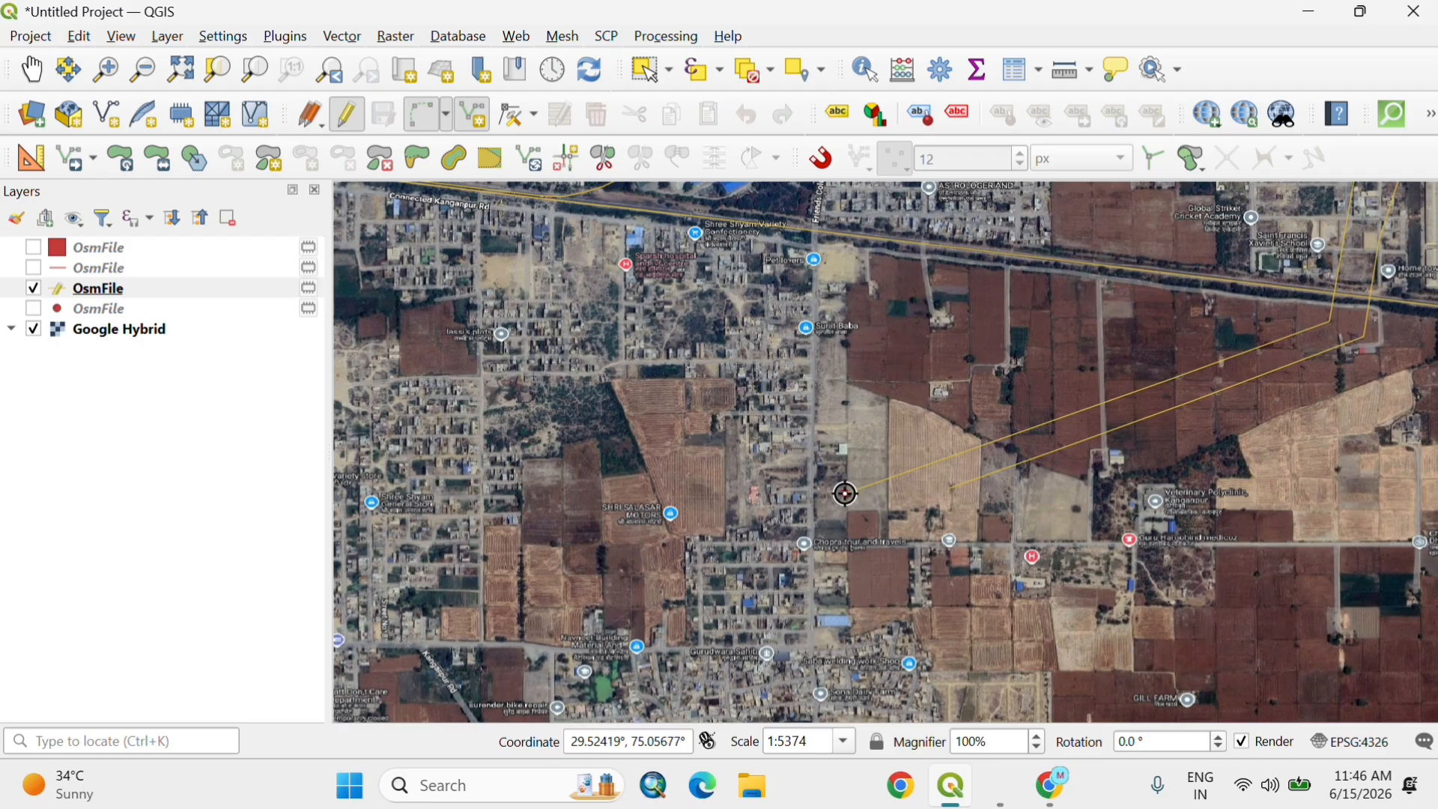
pyautogui.click(842, 424)
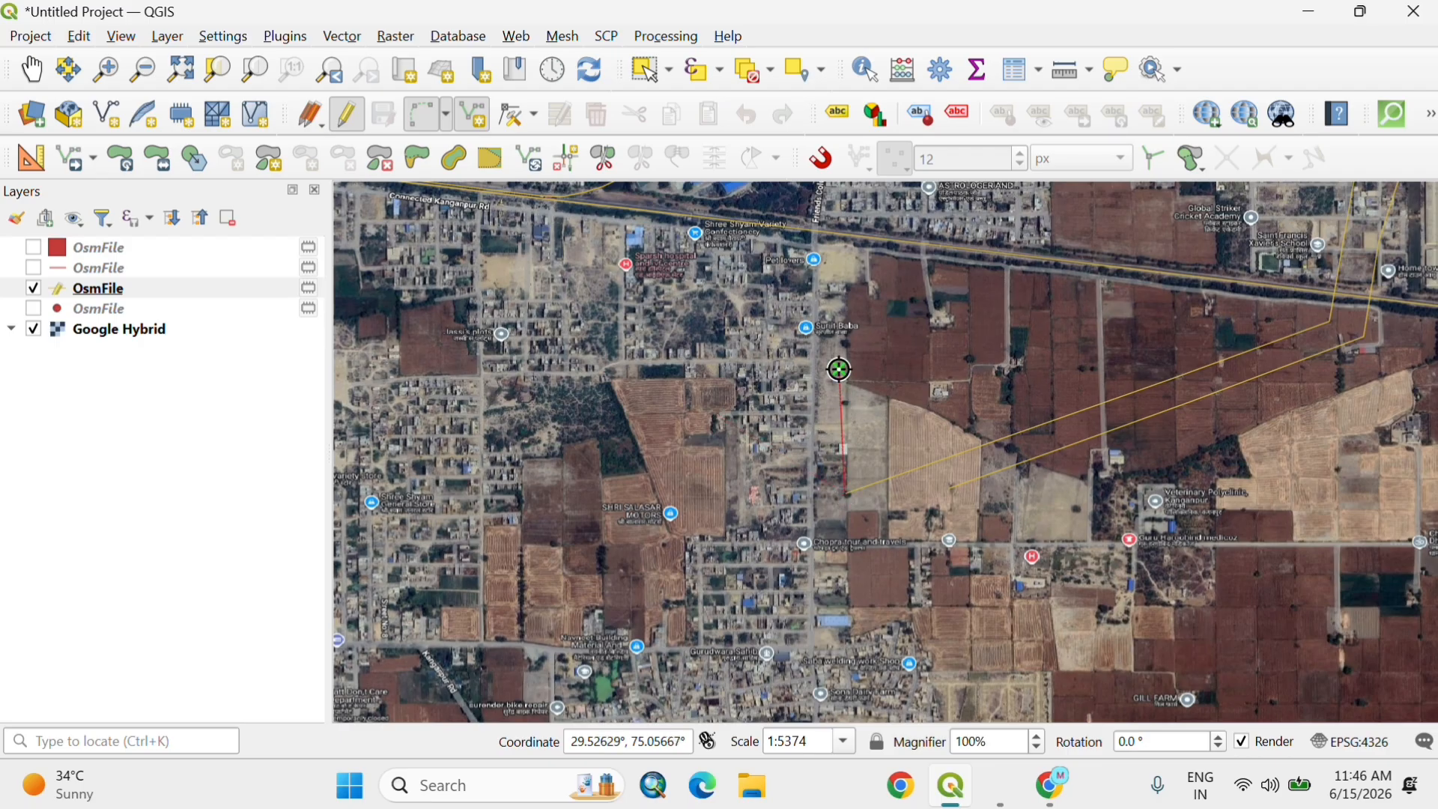
pyautogui.rightClick(840, 370)
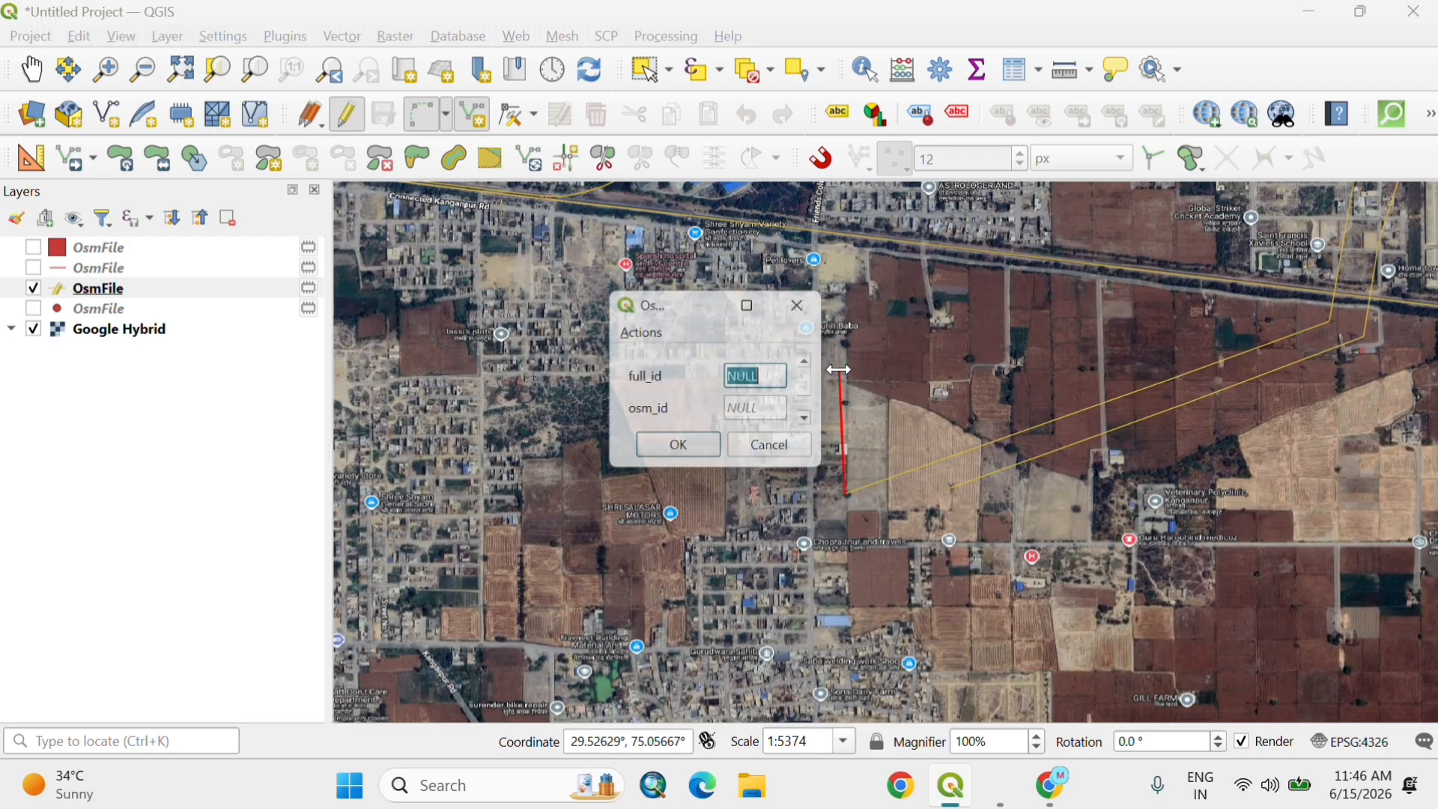
pyautogui.write('1')
pyautogui.click(690, 456)
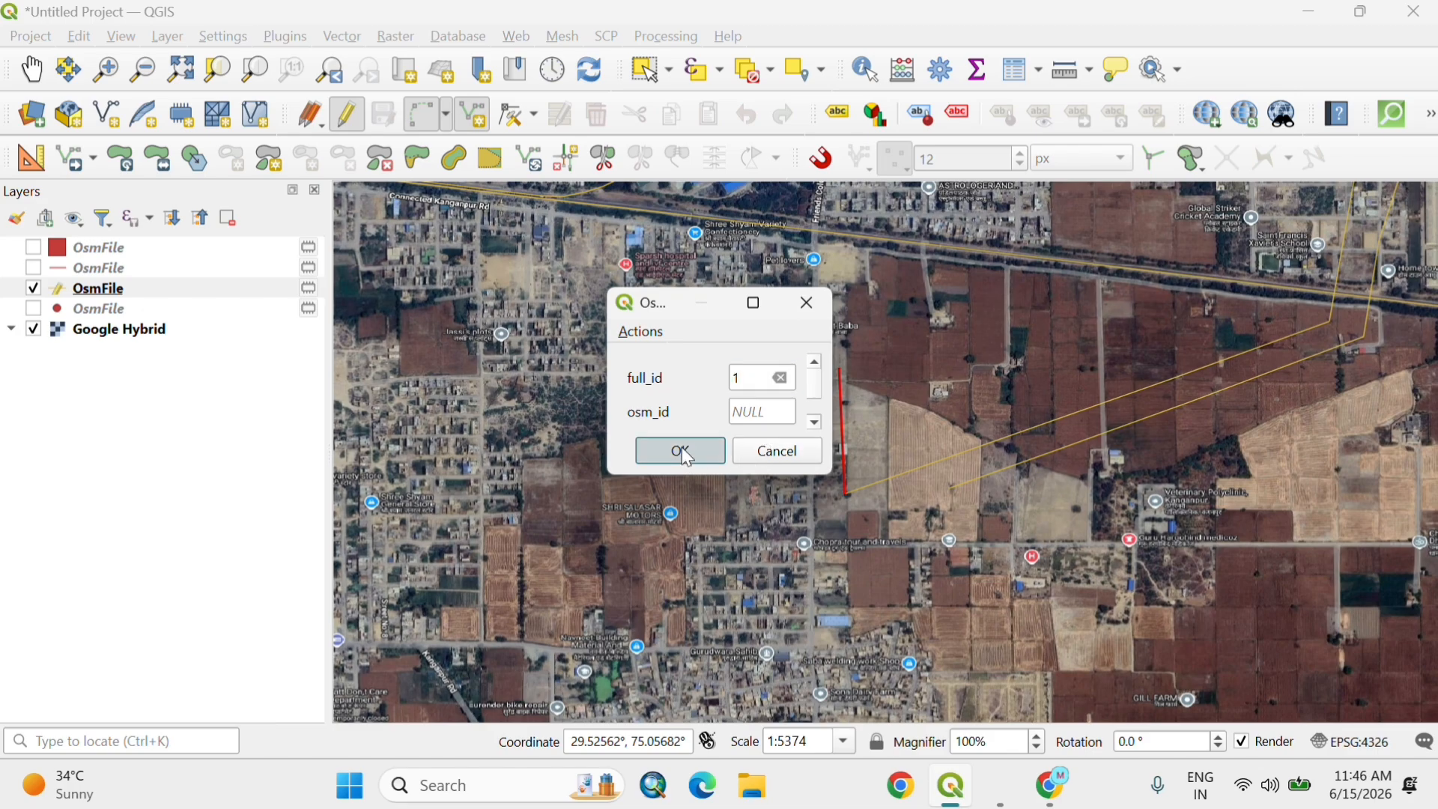
pyautogui.scroll(-5, 885, 501)
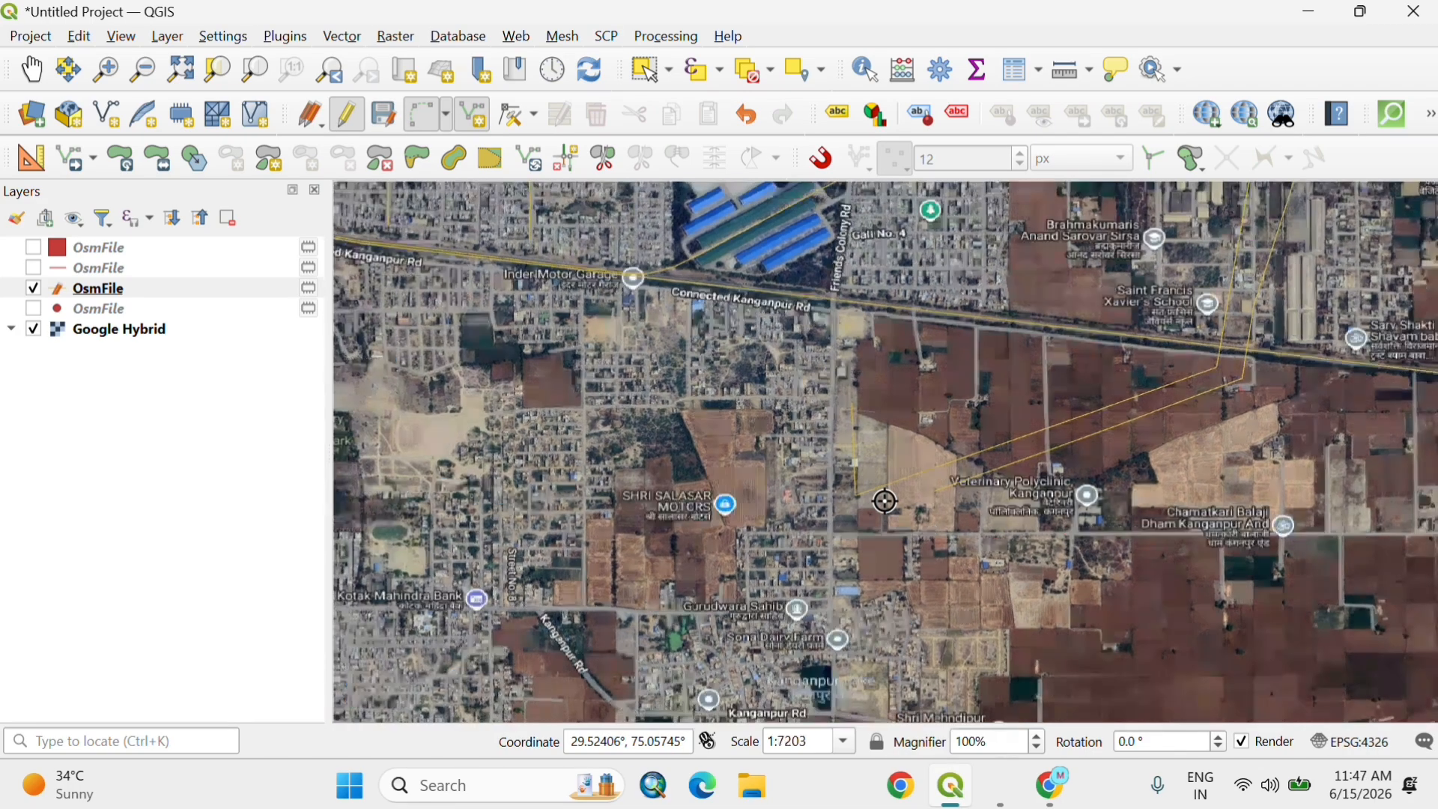
pyautogui.scroll(-2, 885, 501)
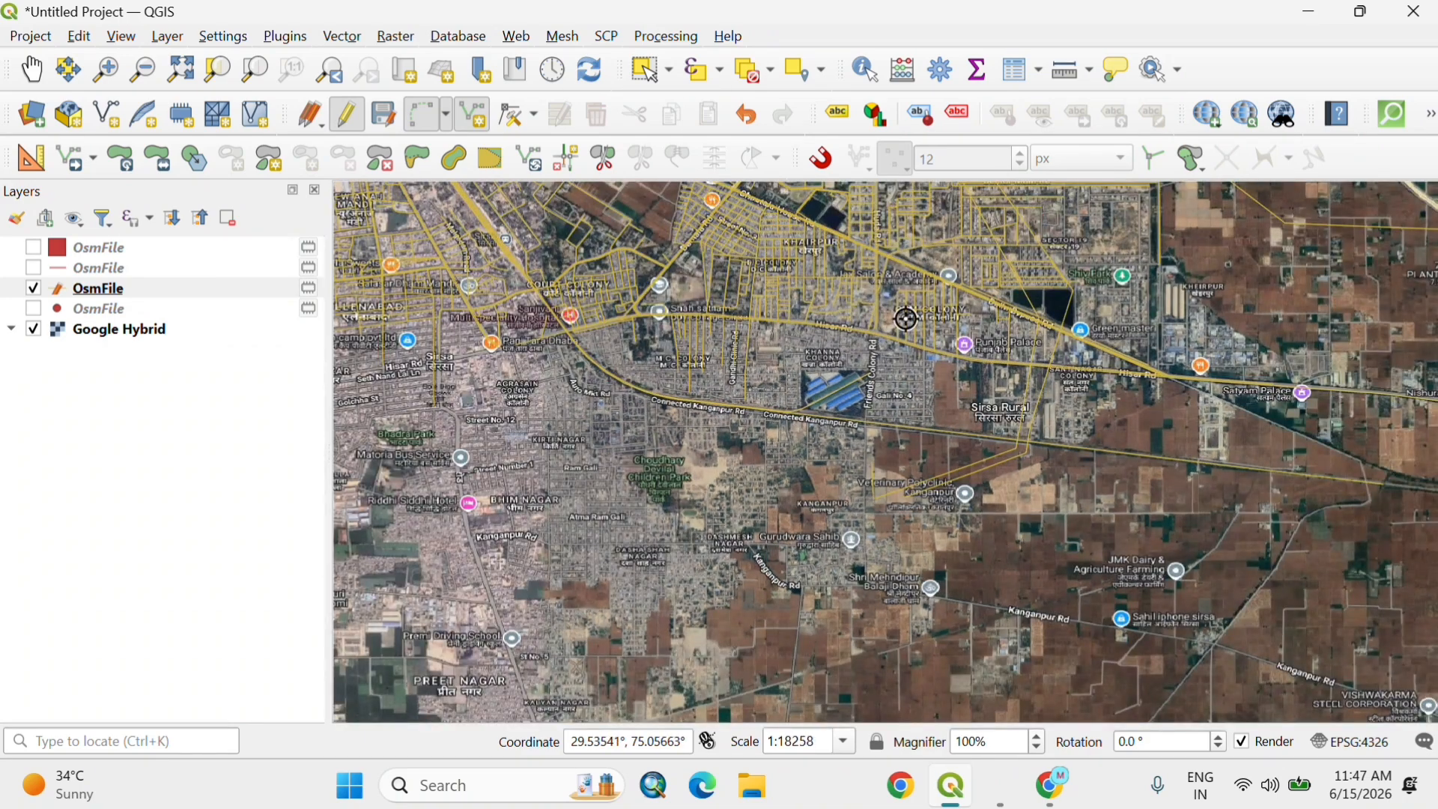
pyautogui.scroll(-4, 922, 360)
pyautogui.scroll(-2, 928, 373)
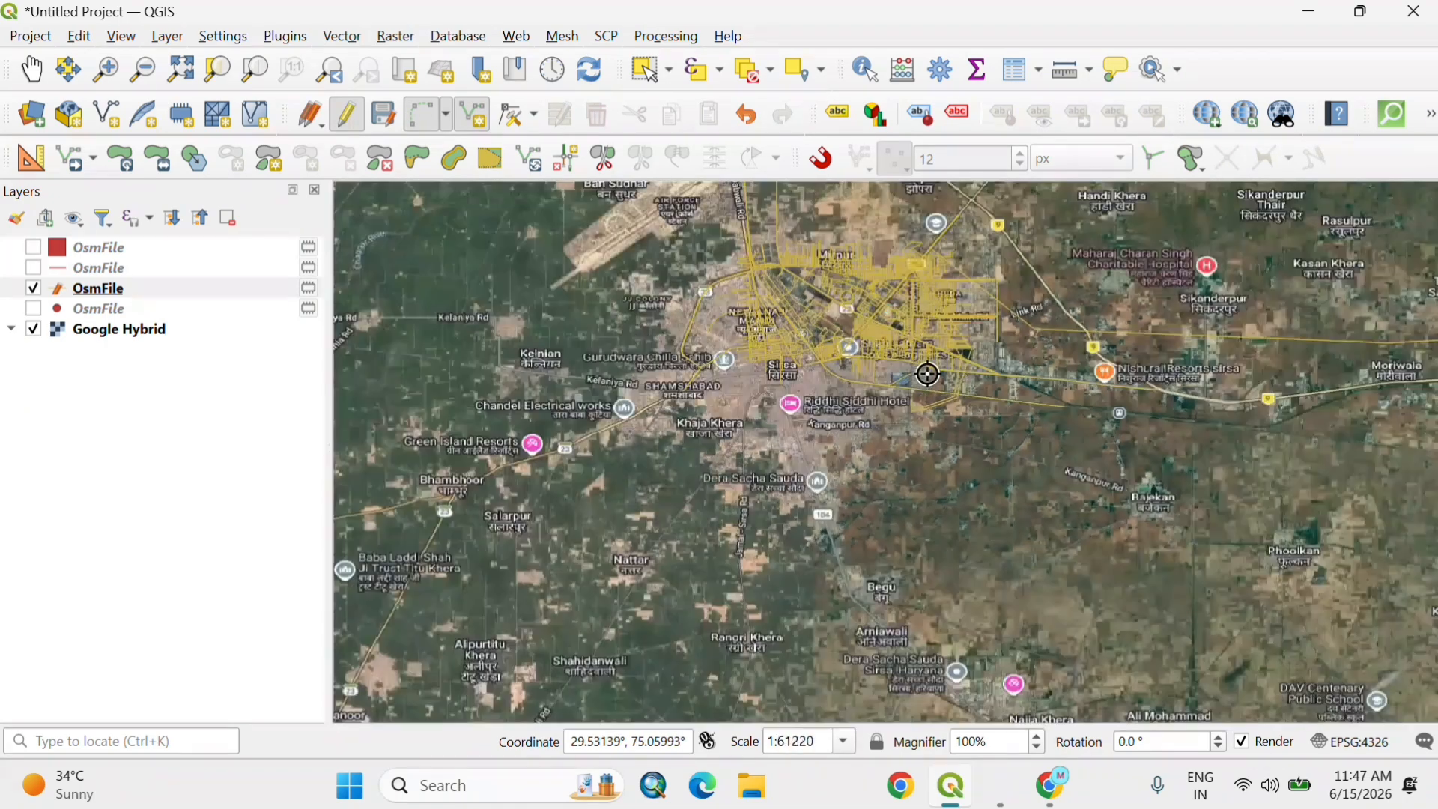
pyautogui.scroll(5, 884, 254)
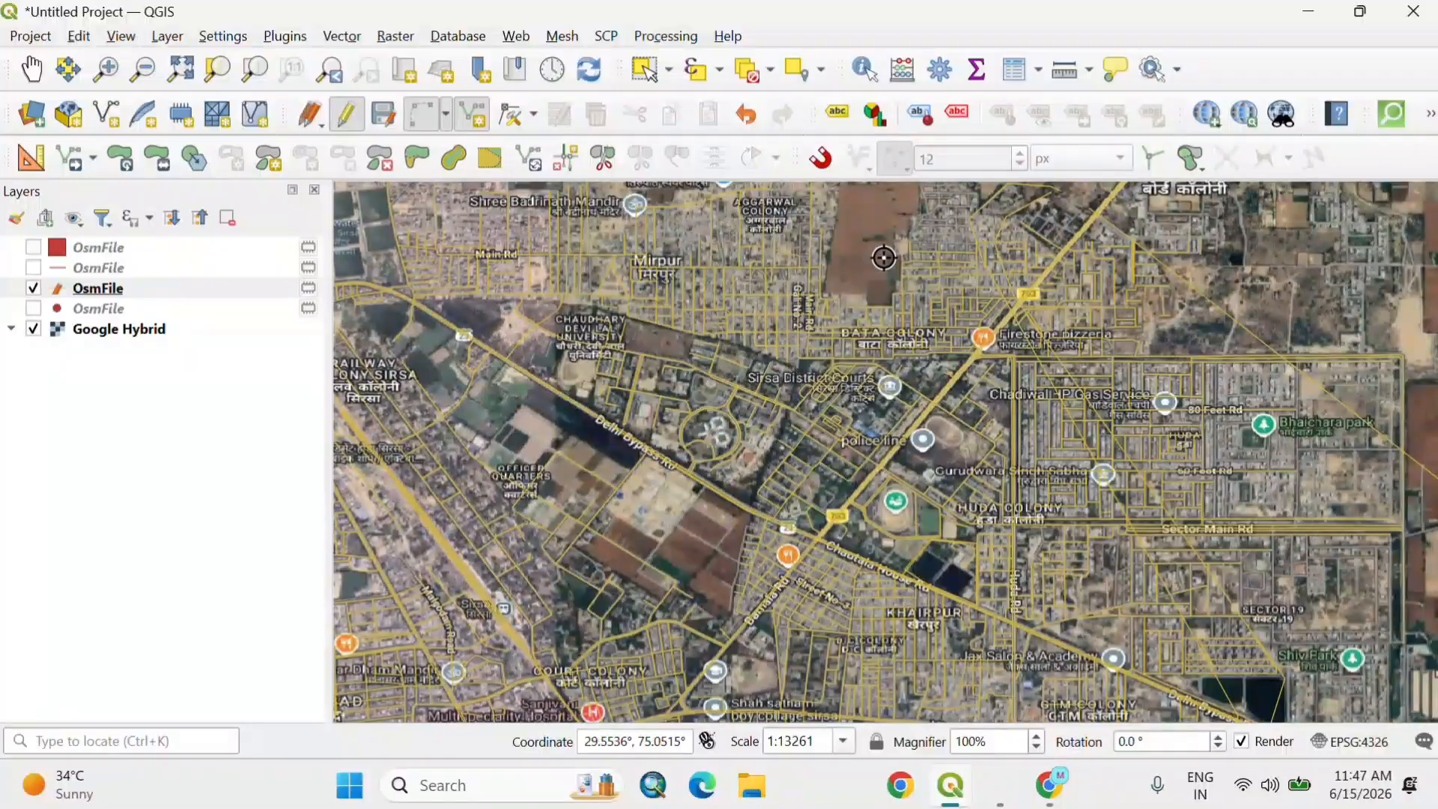
# Step: Hide the Google Hybrid basemap so only the edited line layer is displayed
pyautogui.scroll(-1, 884, 258)
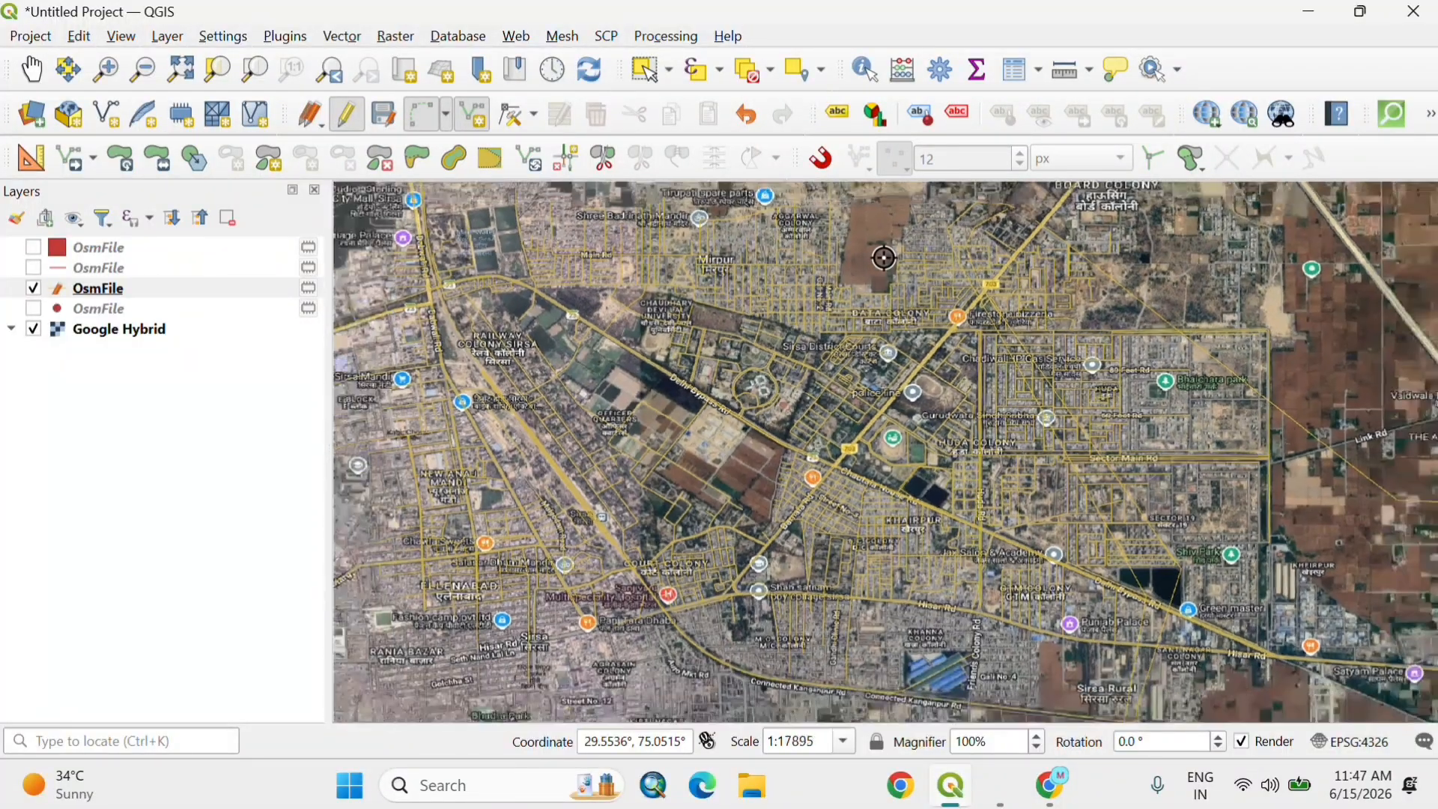
pyautogui.scroll(-2, 884, 258)
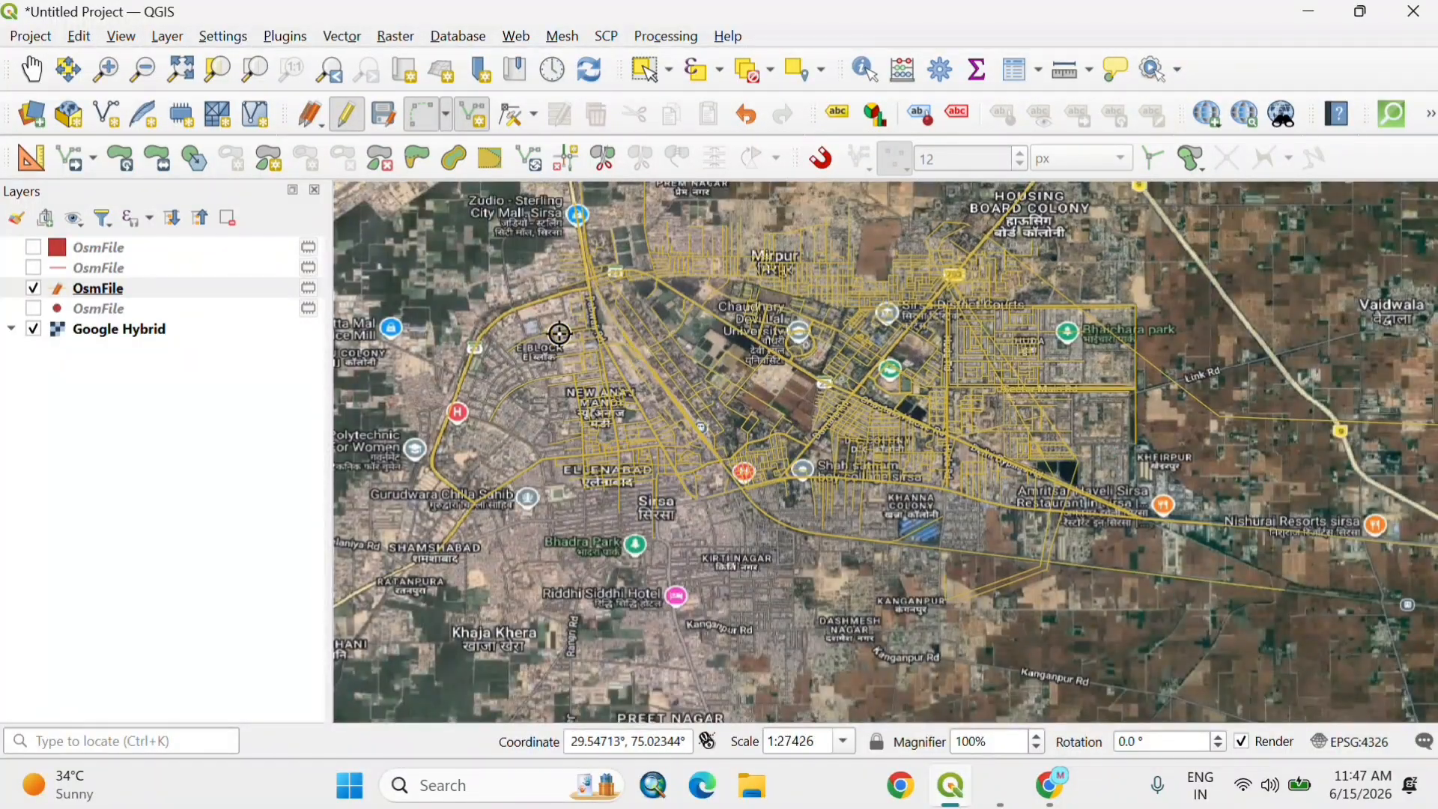
pyautogui.click(30, 330)
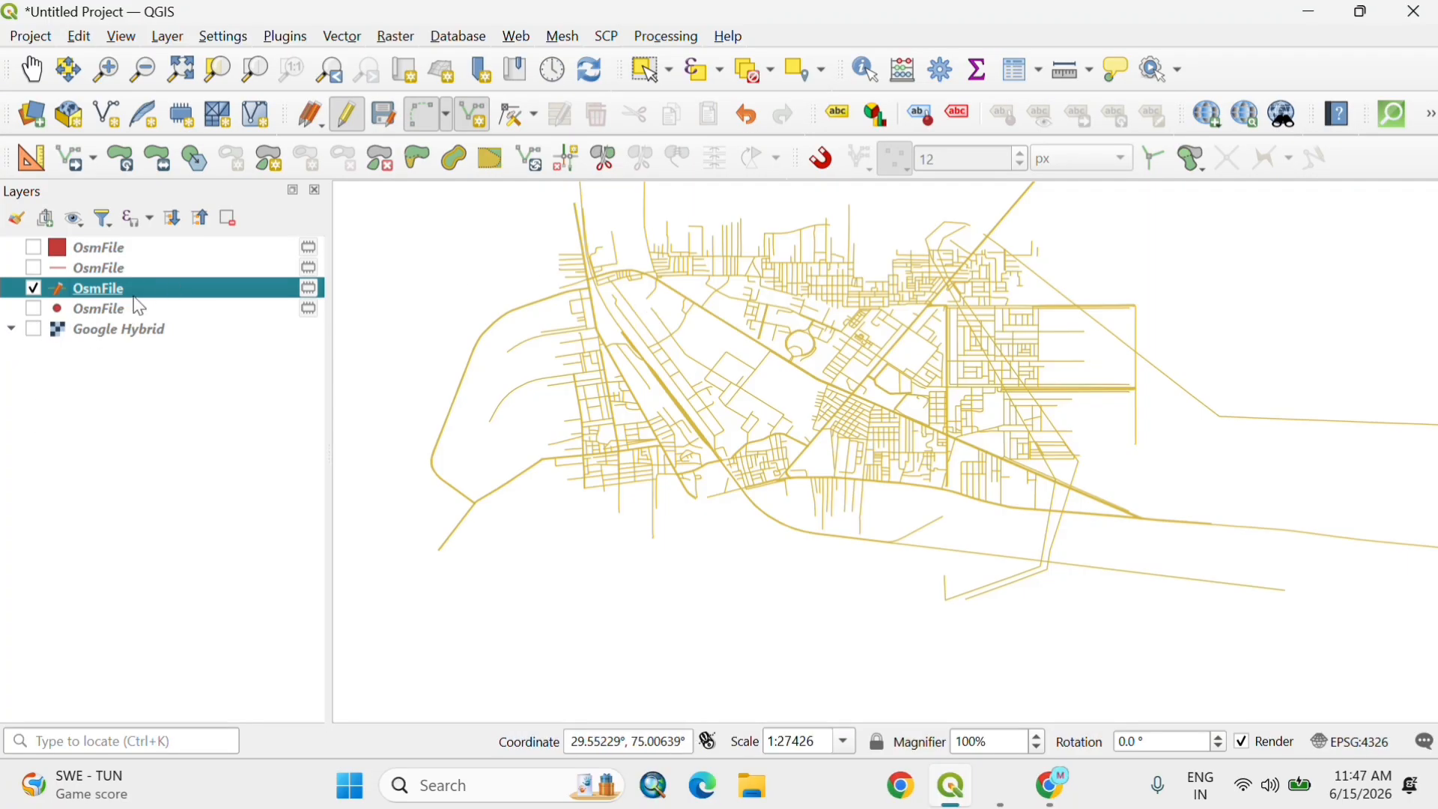
# Step: Start exporting the edited line layer as an ESRI Shapefile named road in the Downloads folder
pyautogui.rightClick(161, 293)
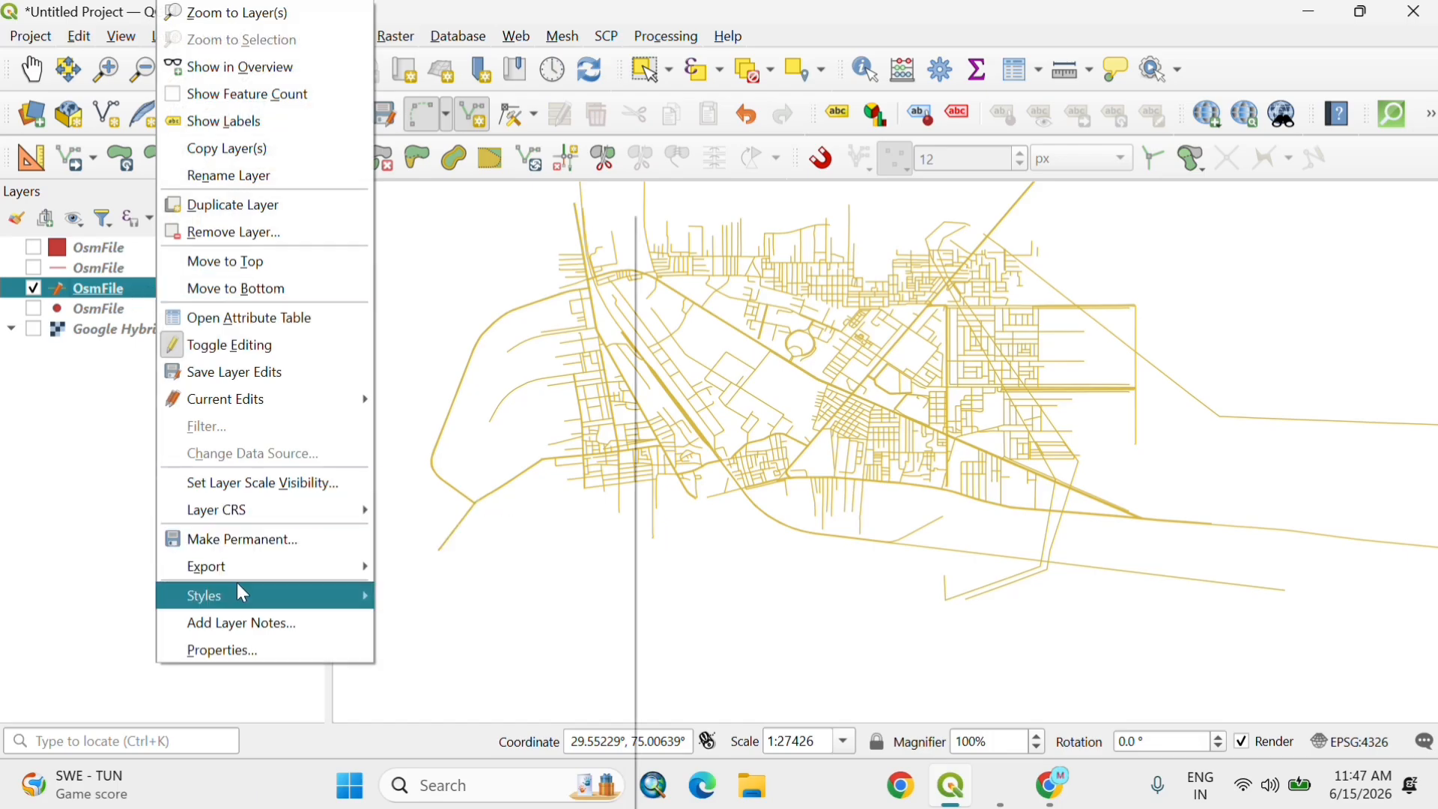
pyautogui.moveTo(240, 571)
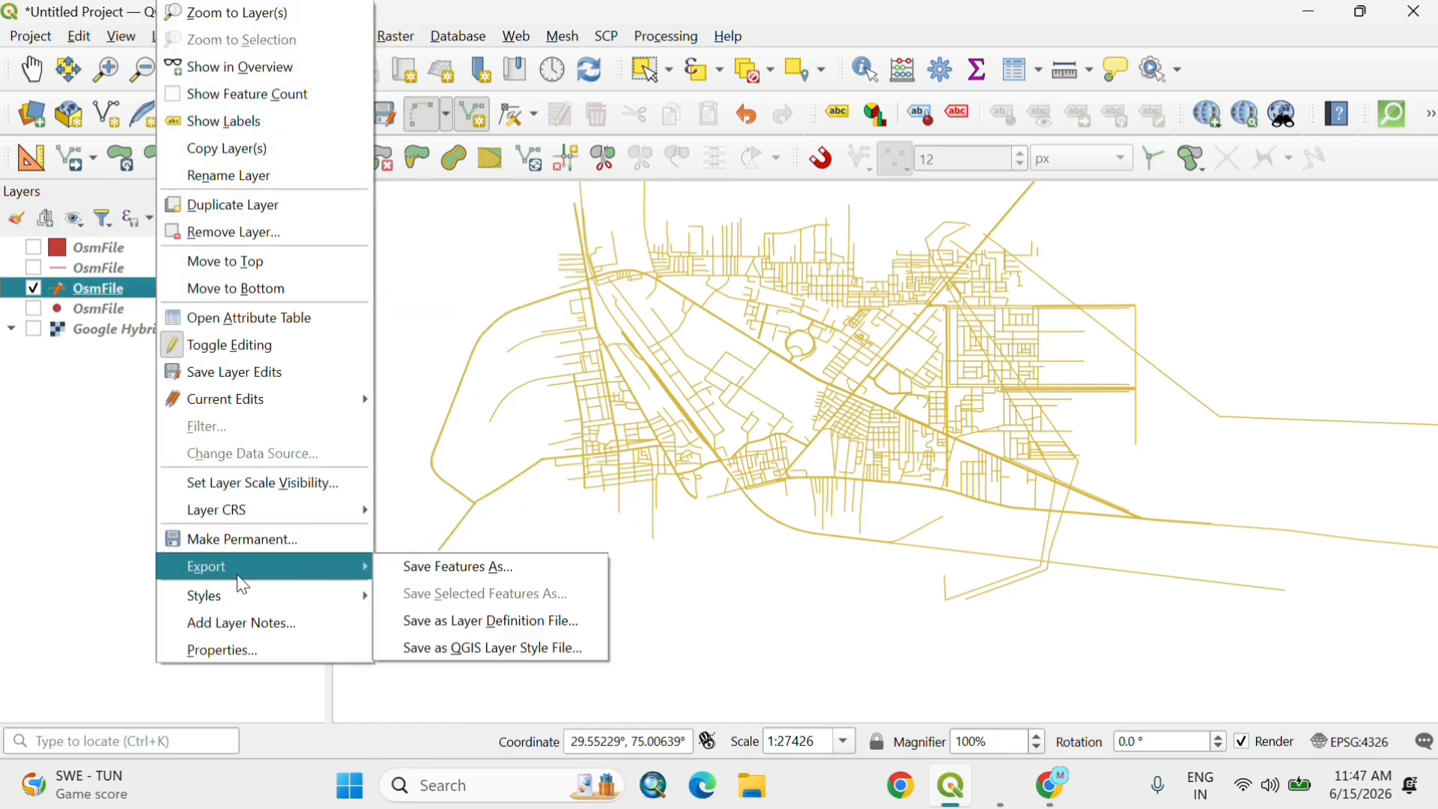
pyautogui.click(436, 576)
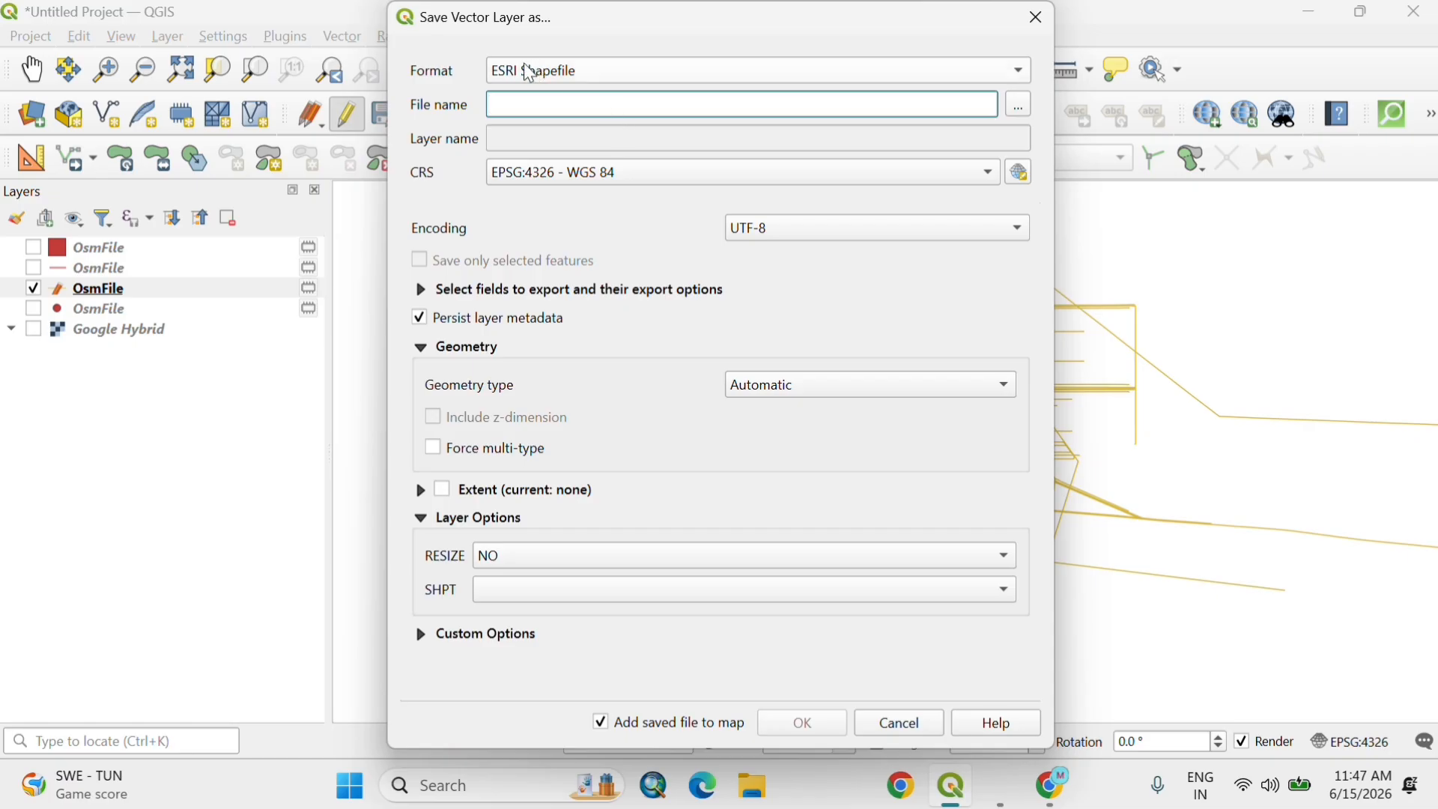
pyautogui.click(1019, 106)
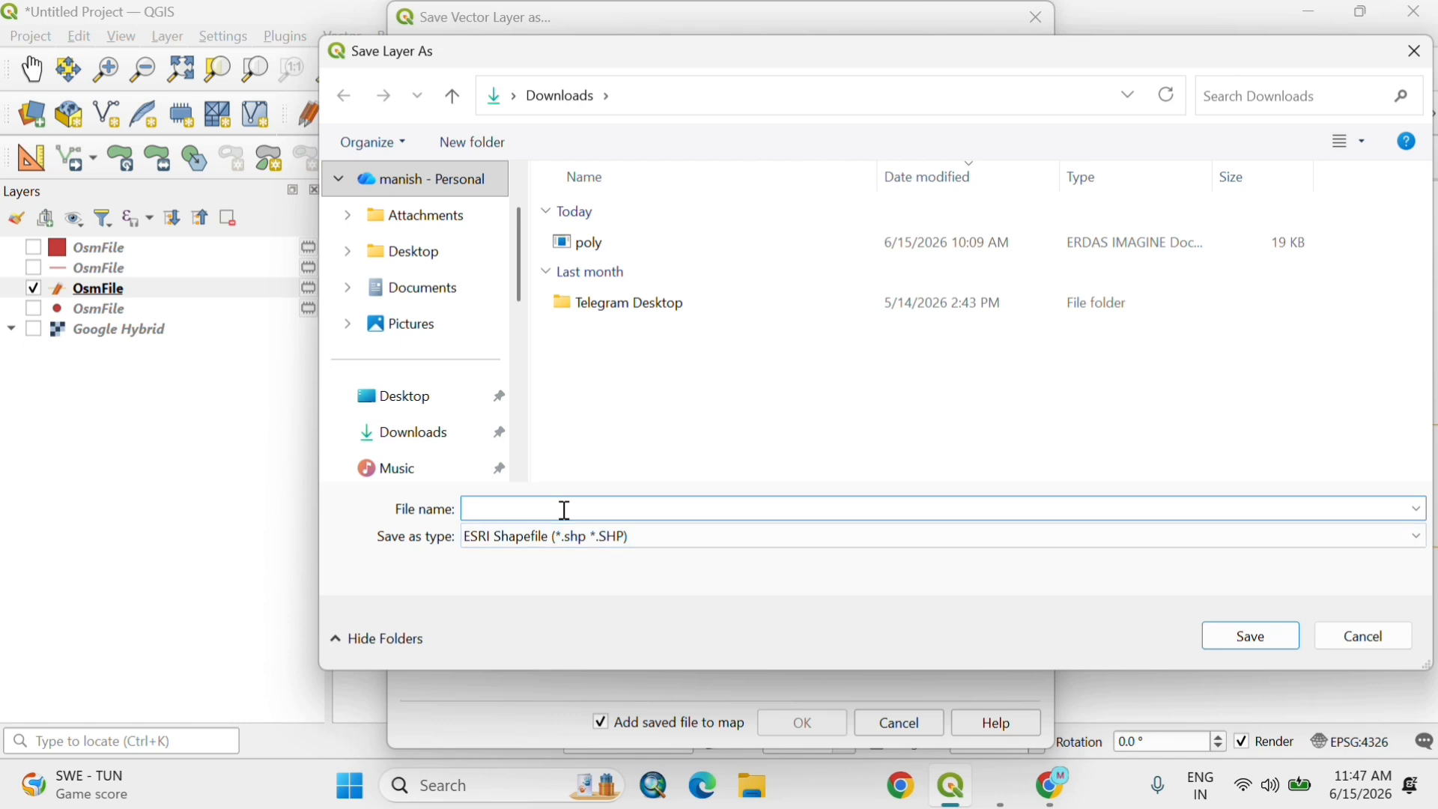
pyautogui.write('ros')
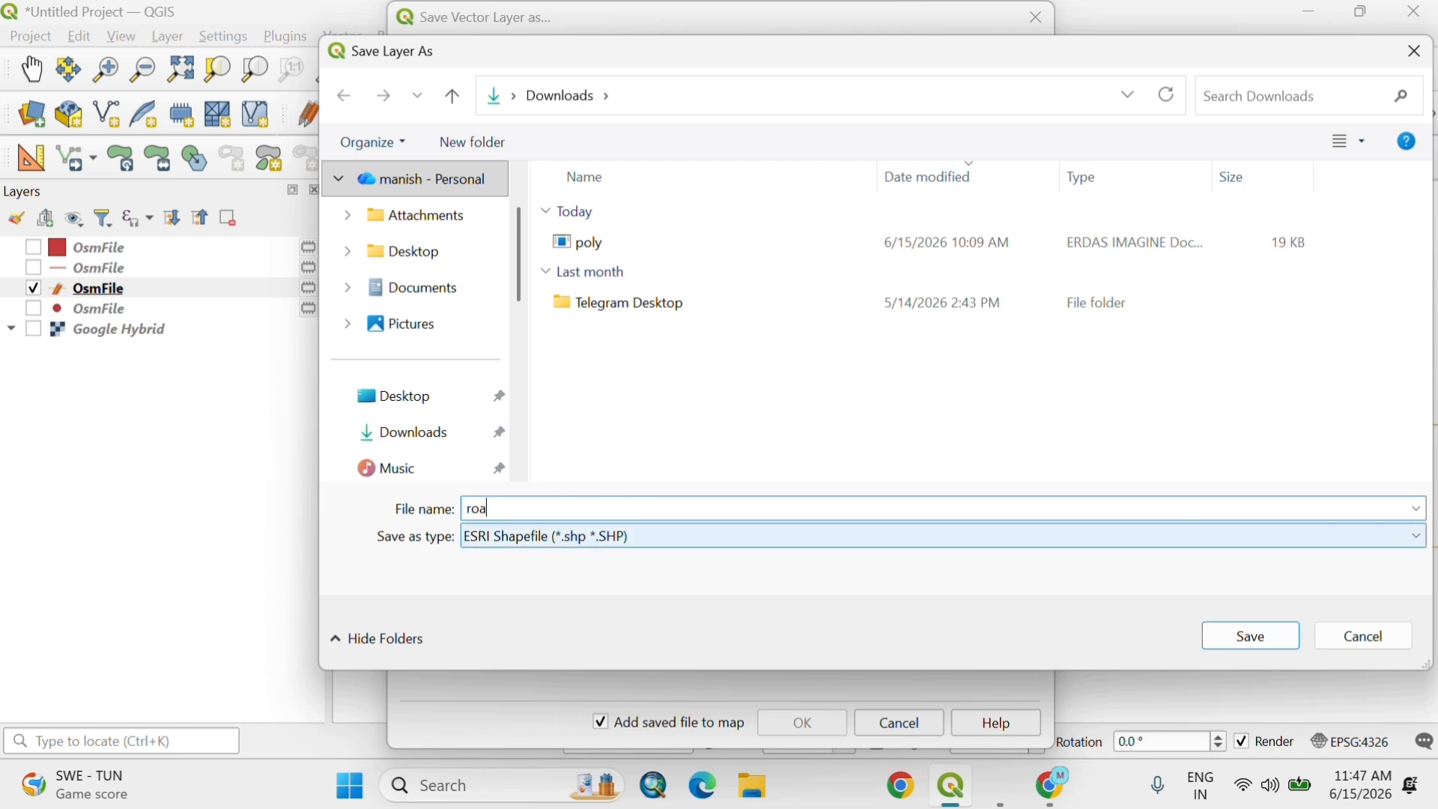
pyautogui.click(1275, 640)
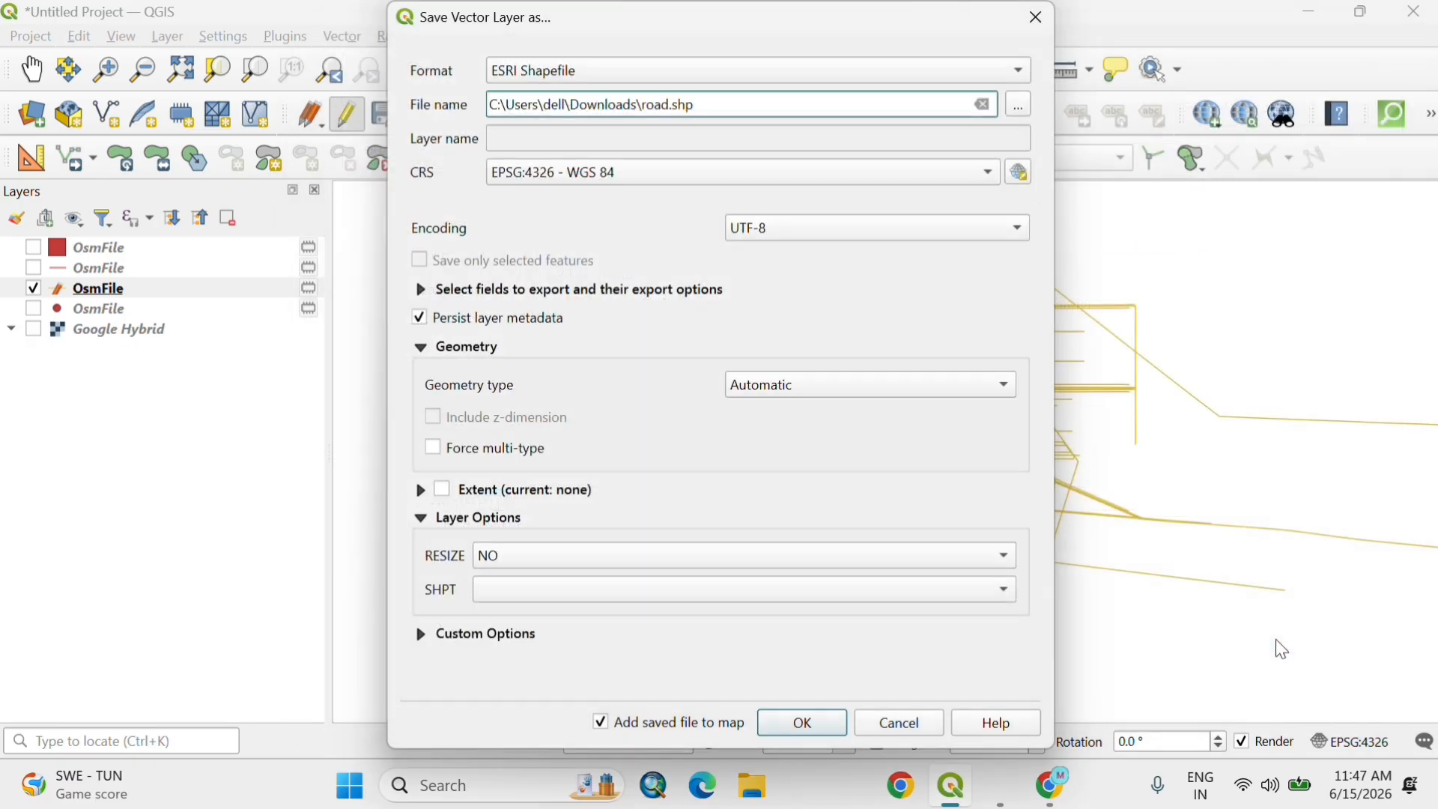
# Step: Set the export CRS to EPSG:32643 - WGS 84 / UTM zone 43N and the geometry type to LineString, and complete the export
pyautogui.click(662, 172)
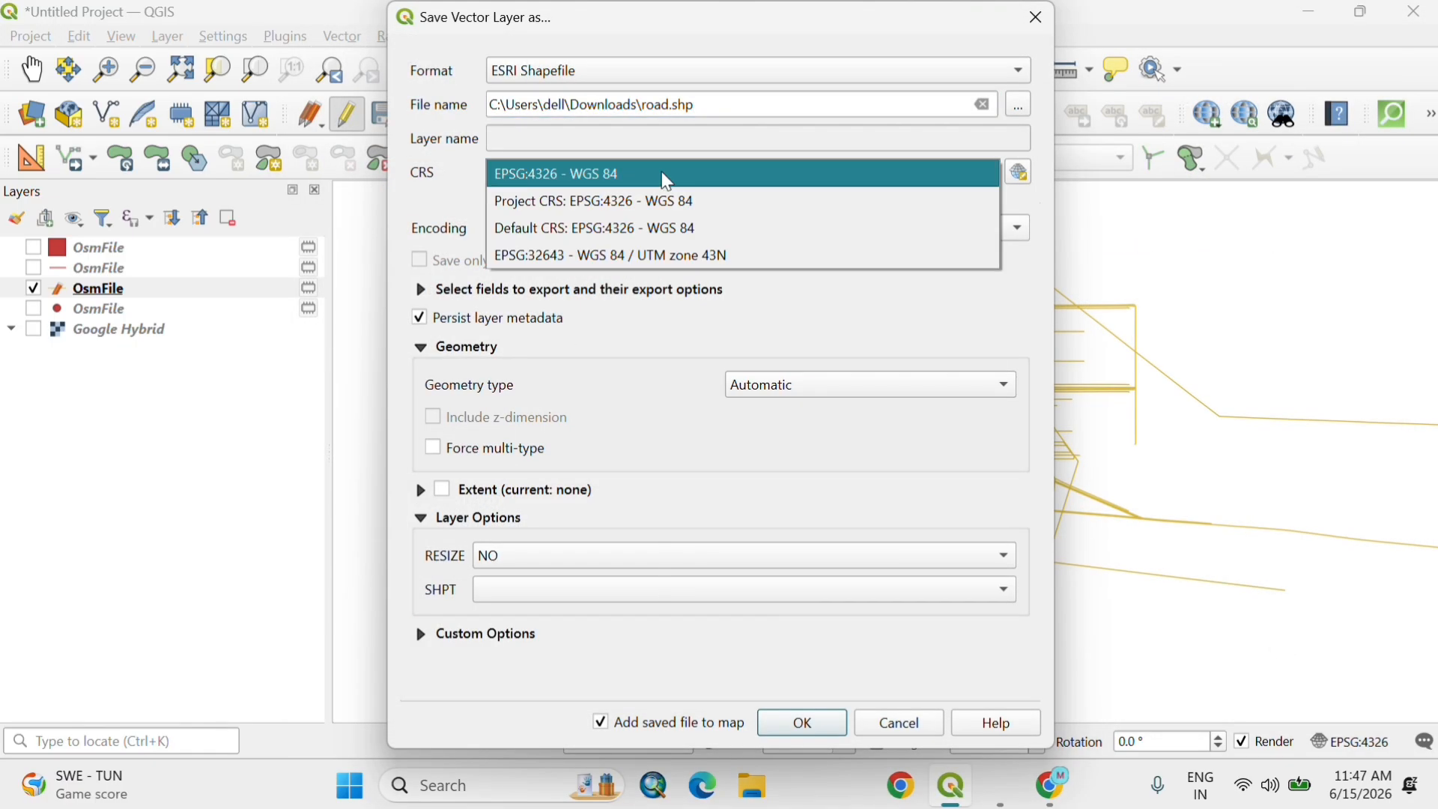
pyautogui.click(621, 257)
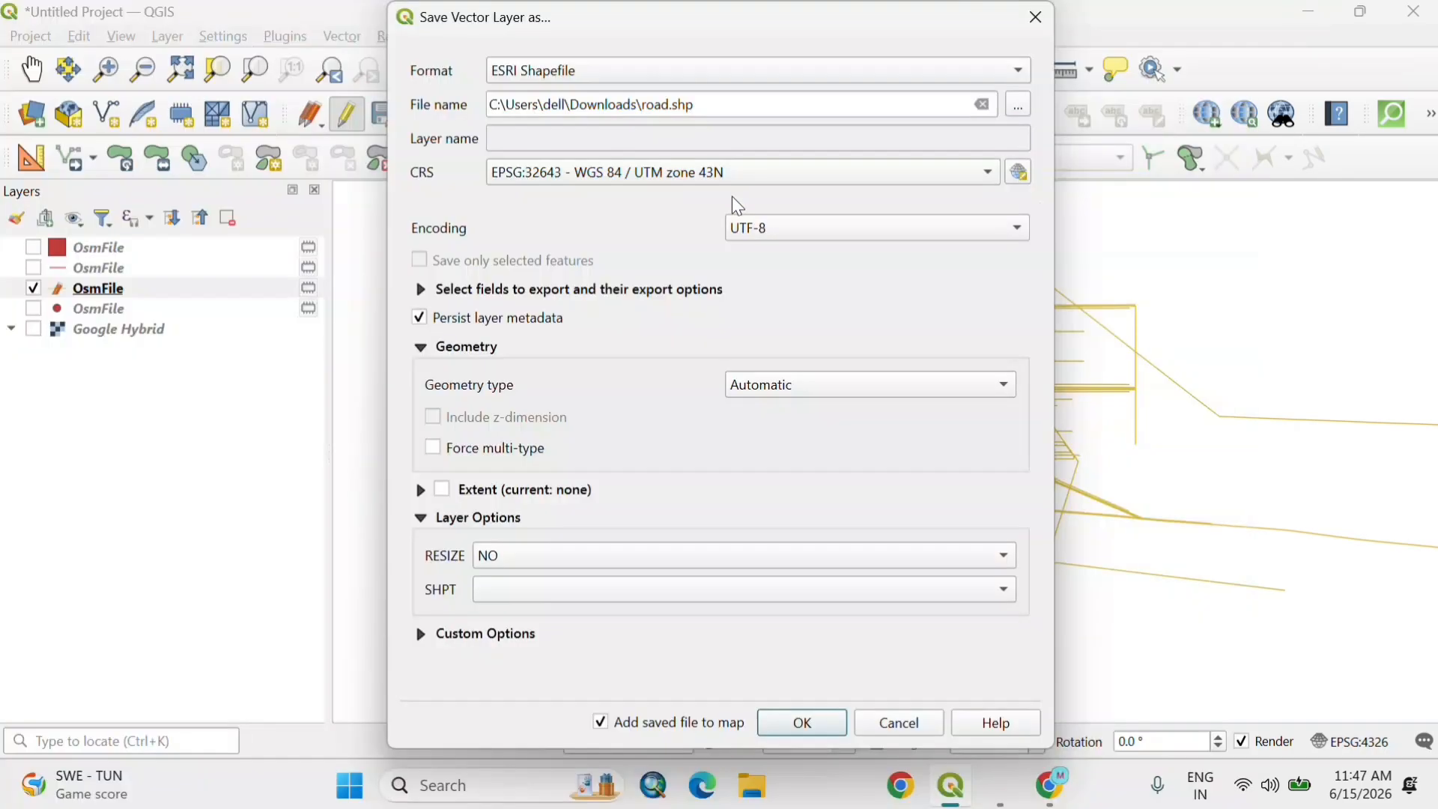
pyautogui.click(829, 389)
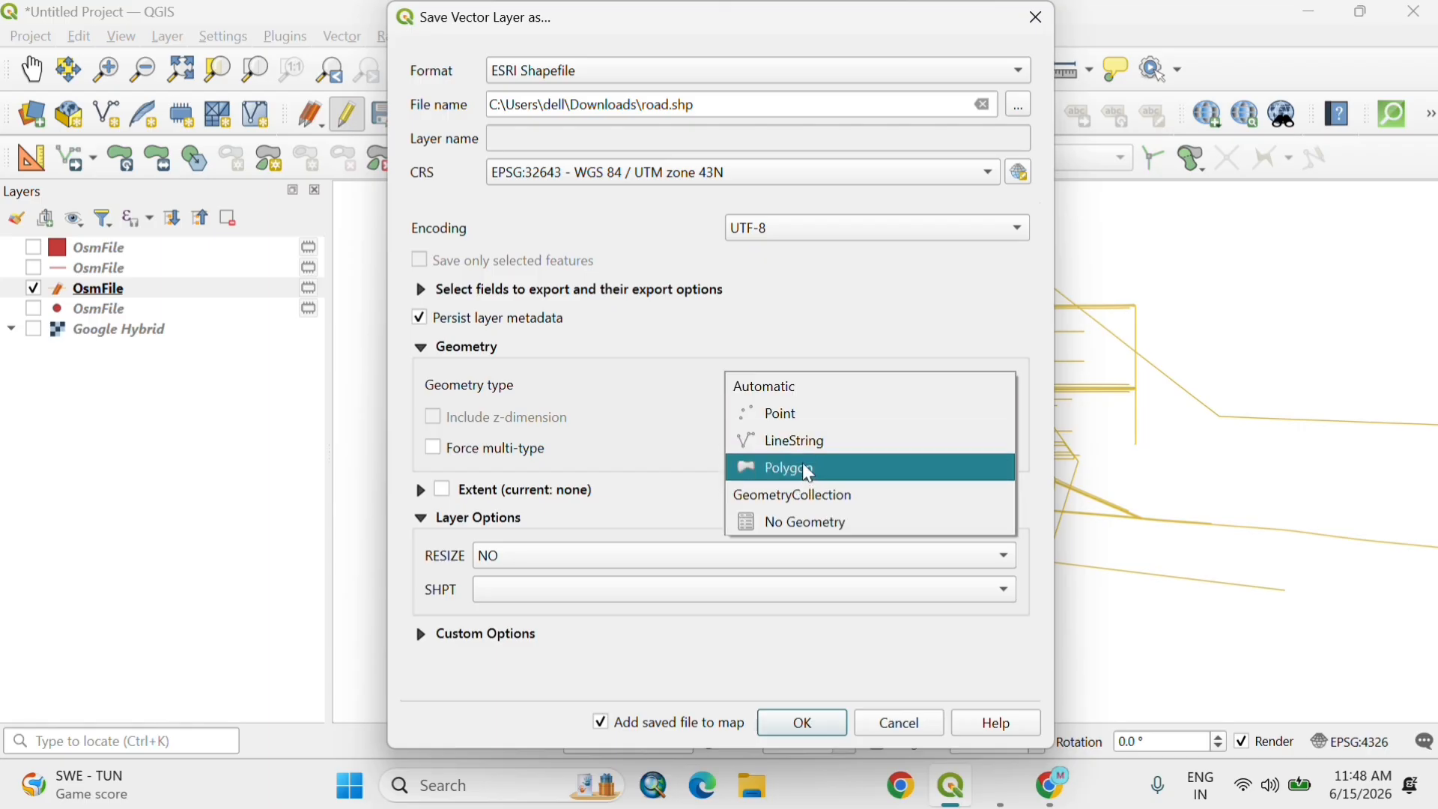
pyautogui.click(839, 454)
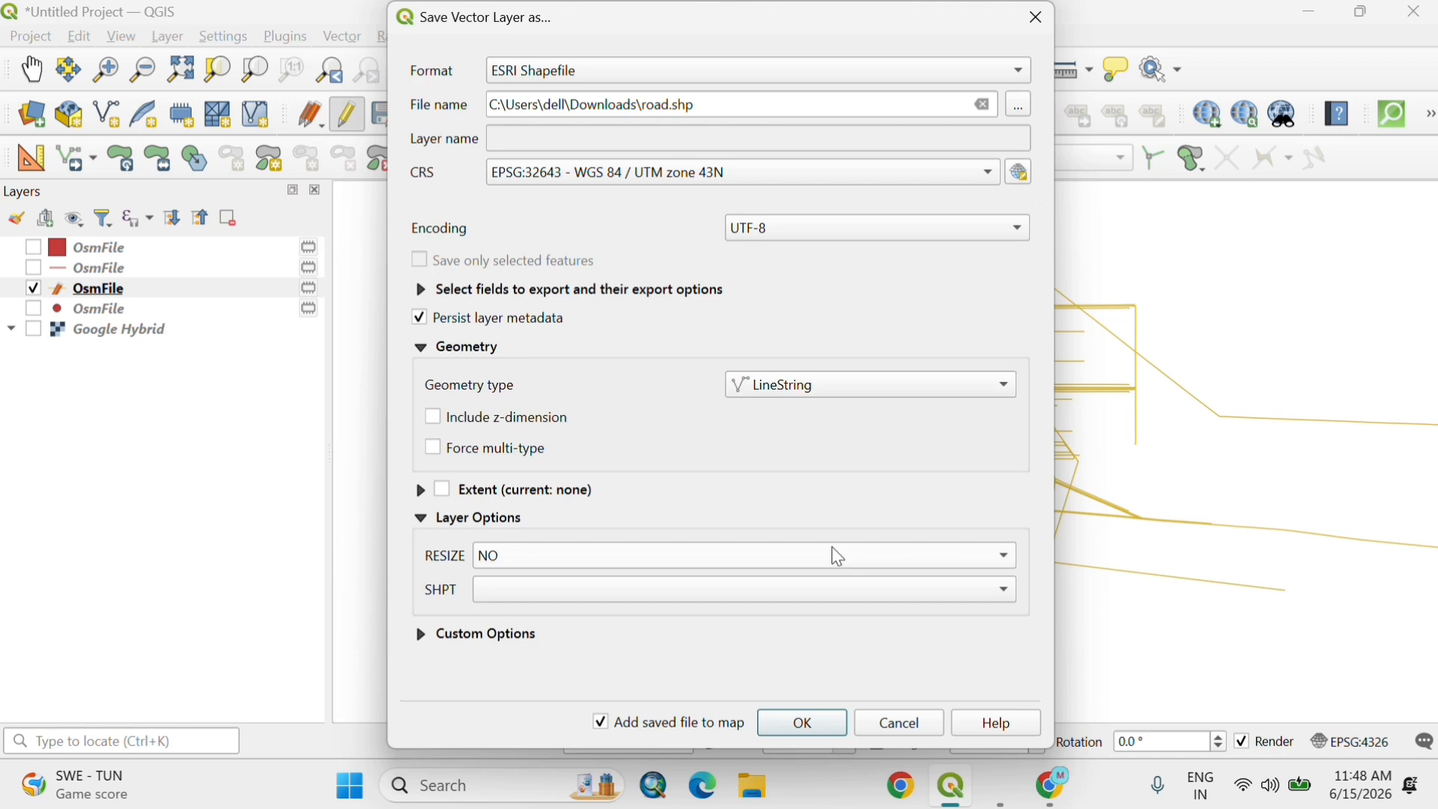
pyautogui.click(803, 724)
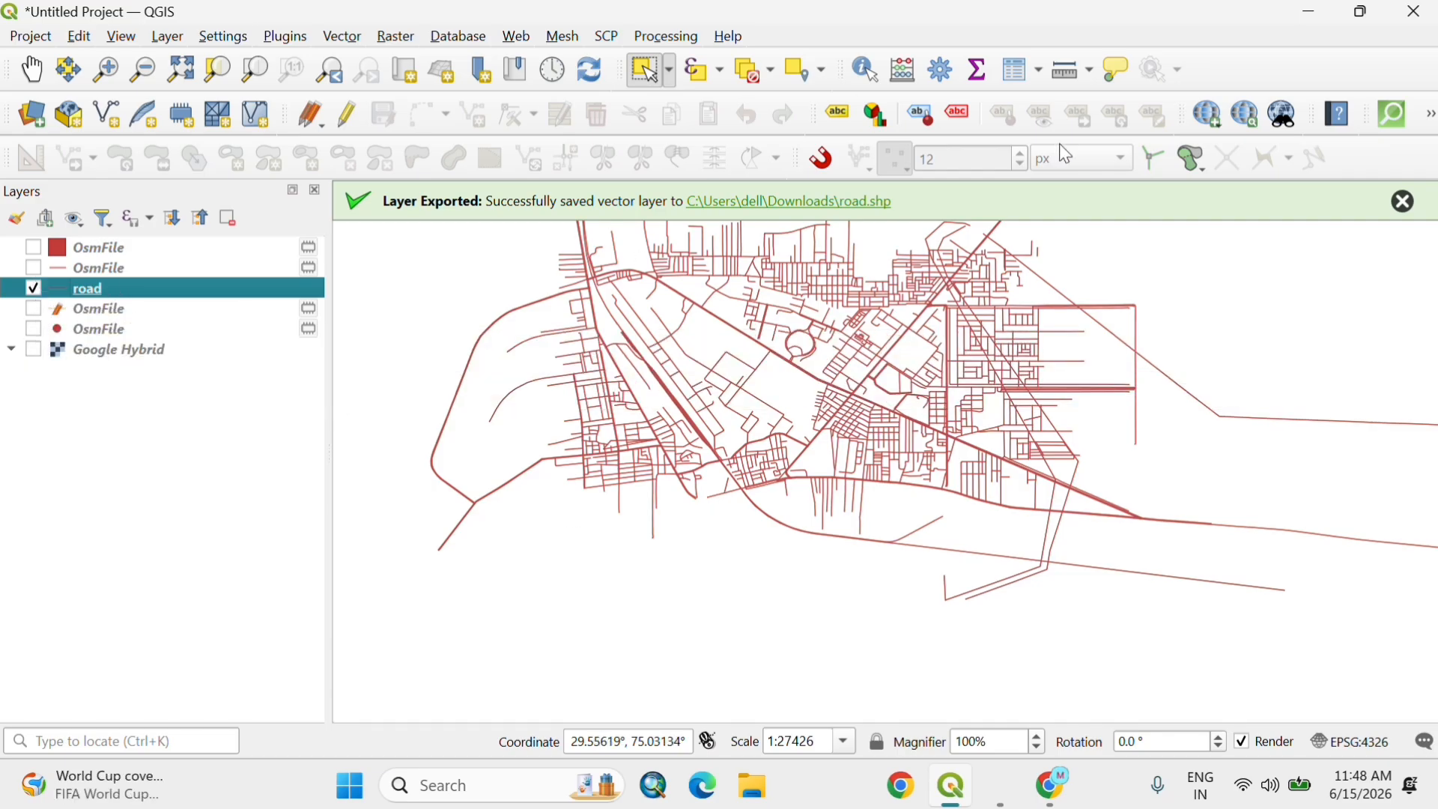
# Step: Show the OsmFile polygon and point layers together with the exported road layer
pyautogui.moveTo(904, 402); pyautogui.dragTo(912, 457)
pyautogui.click(733, 561)
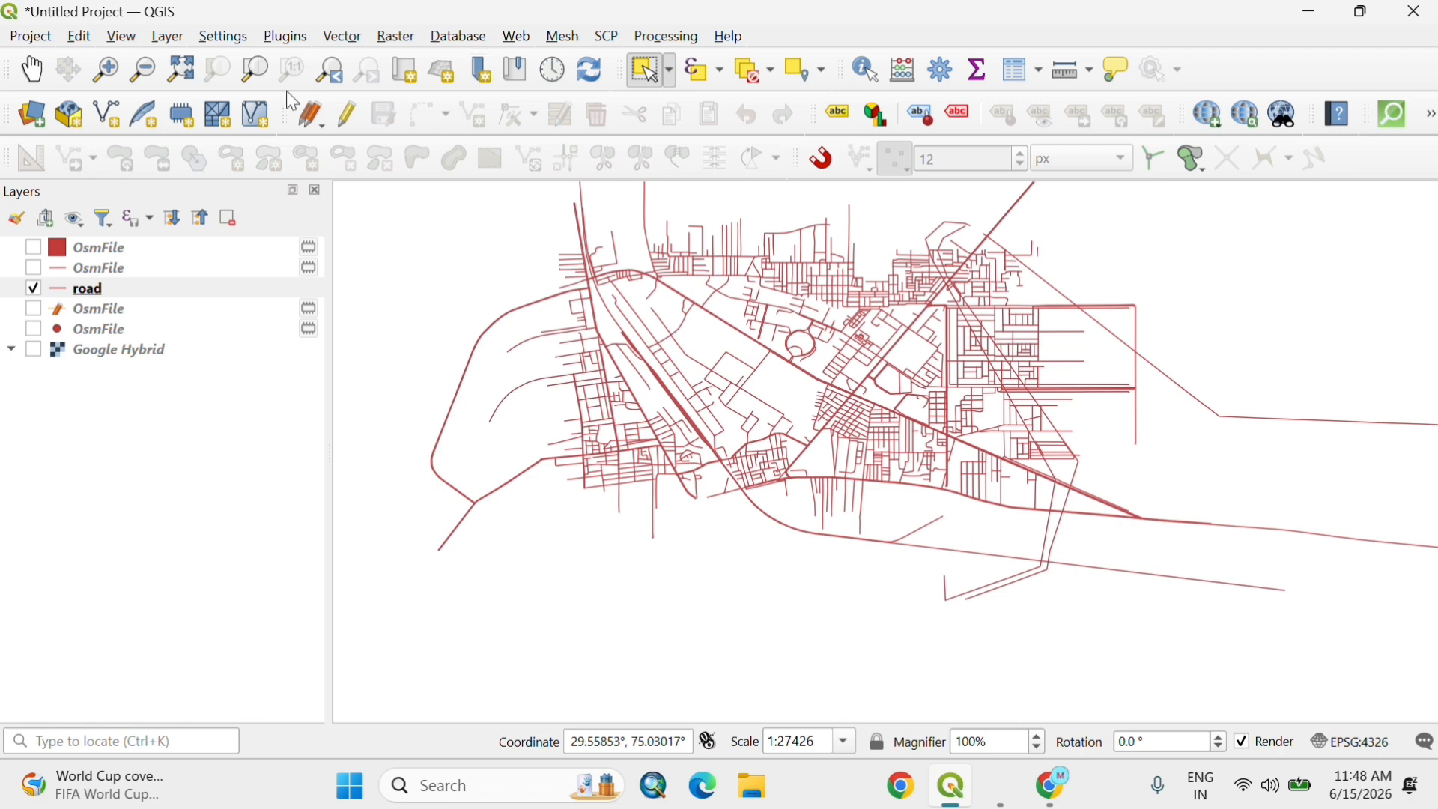
pyautogui.click(35, 71)
pyautogui.moveTo(824, 466); pyautogui.dragTo(854, 610)
pyautogui.scroll(1, 823, 519)
pyautogui.scroll(1, 822, 518)
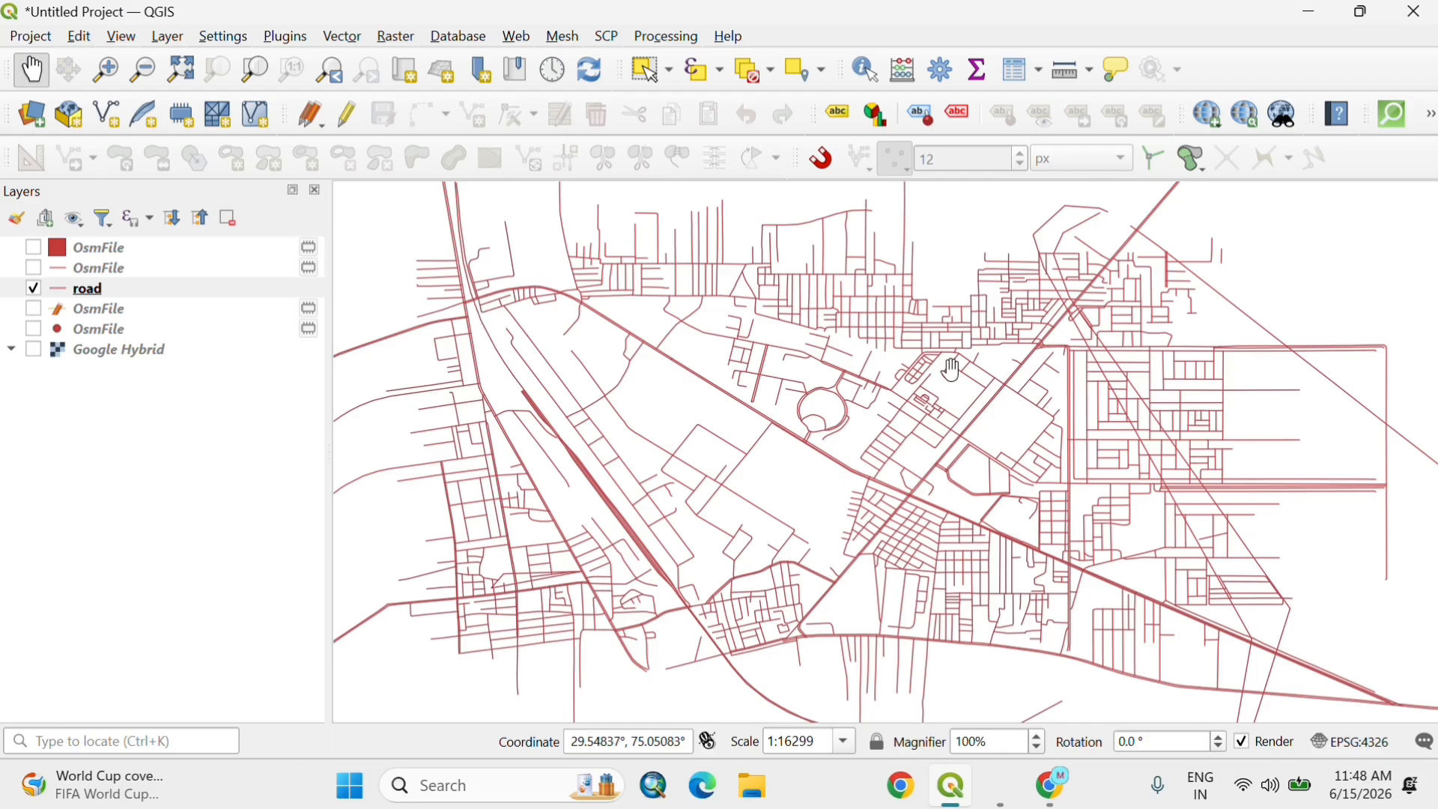
pyautogui.click(33, 248)
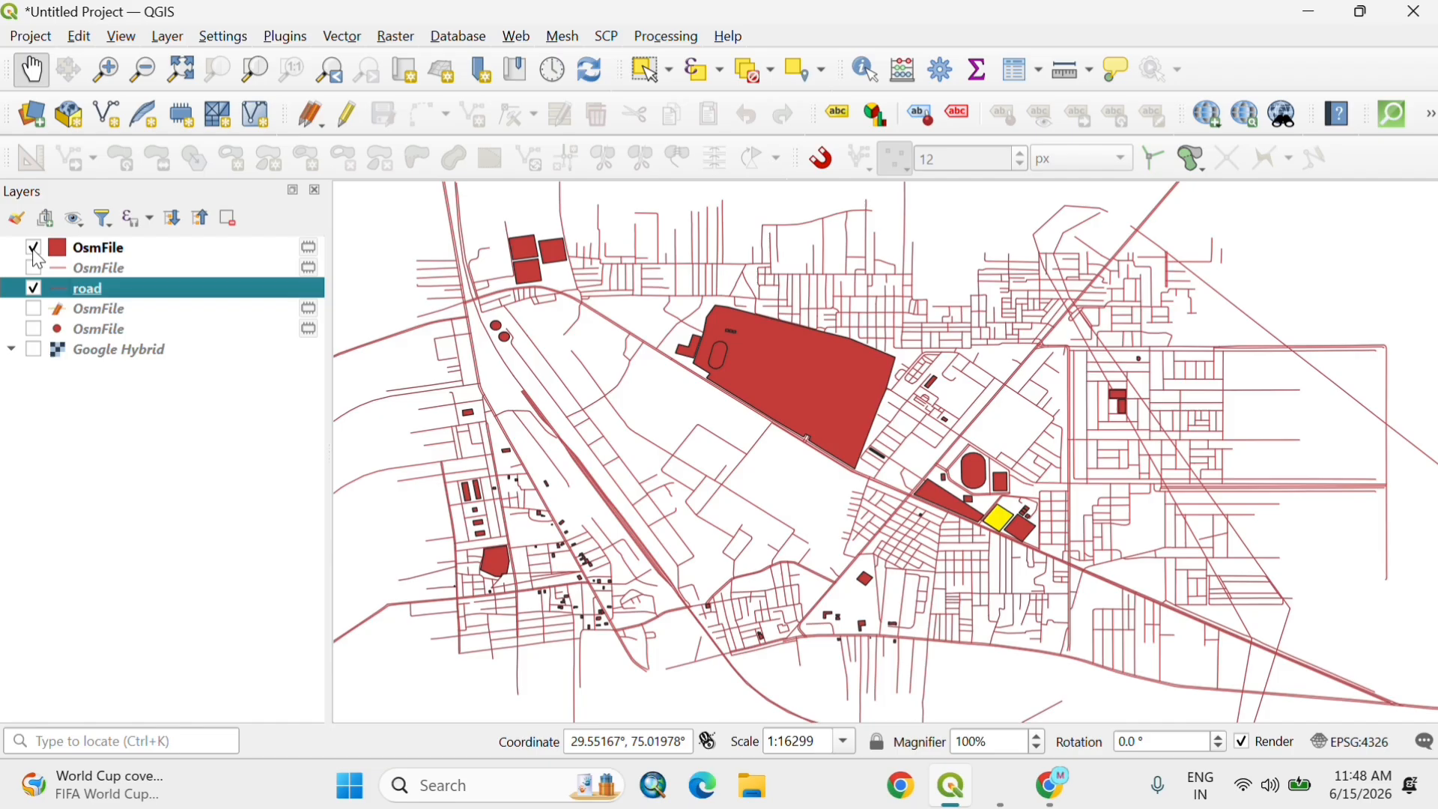
pyautogui.click(34, 329)
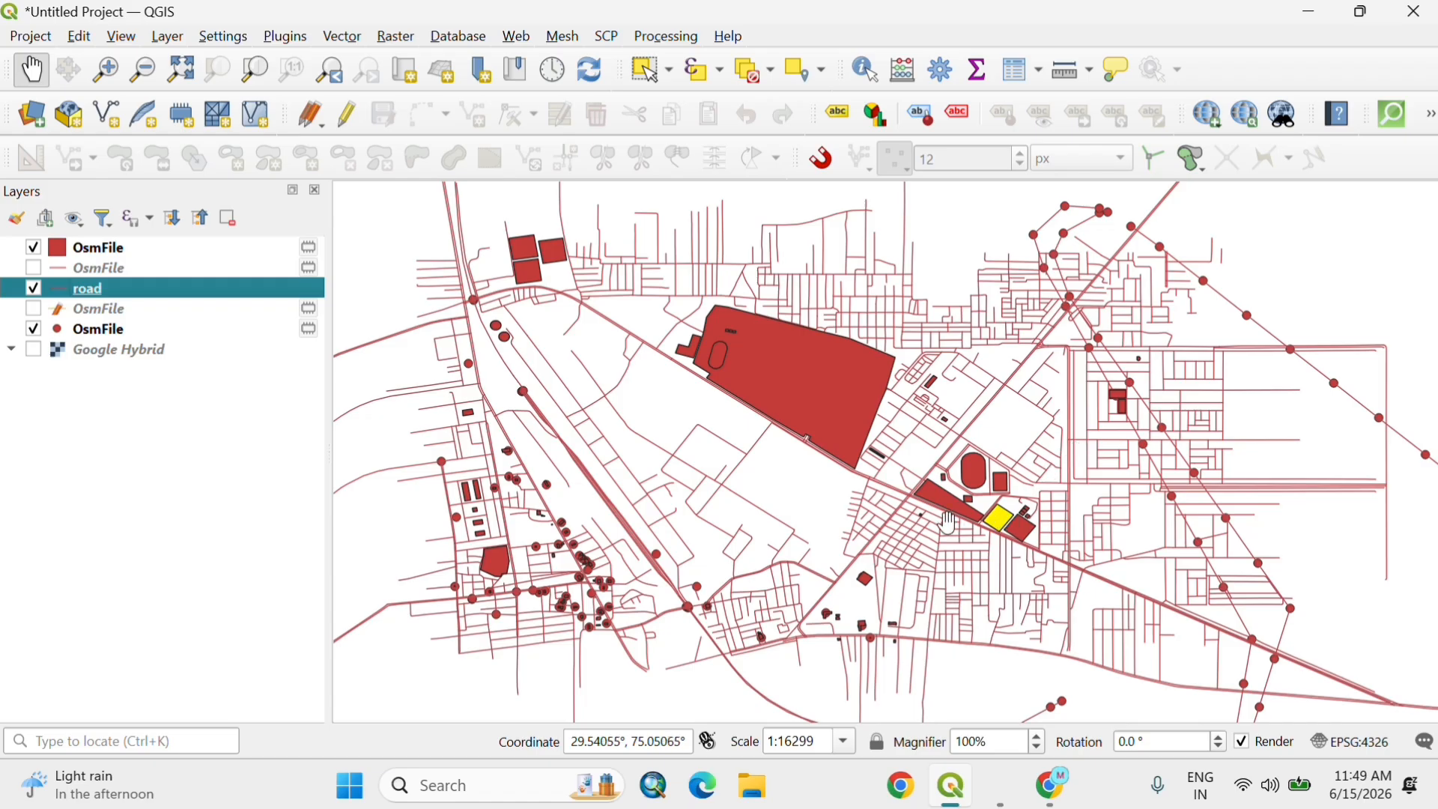
pyautogui.moveTo(945, 526); pyautogui.dragTo(954, 535)
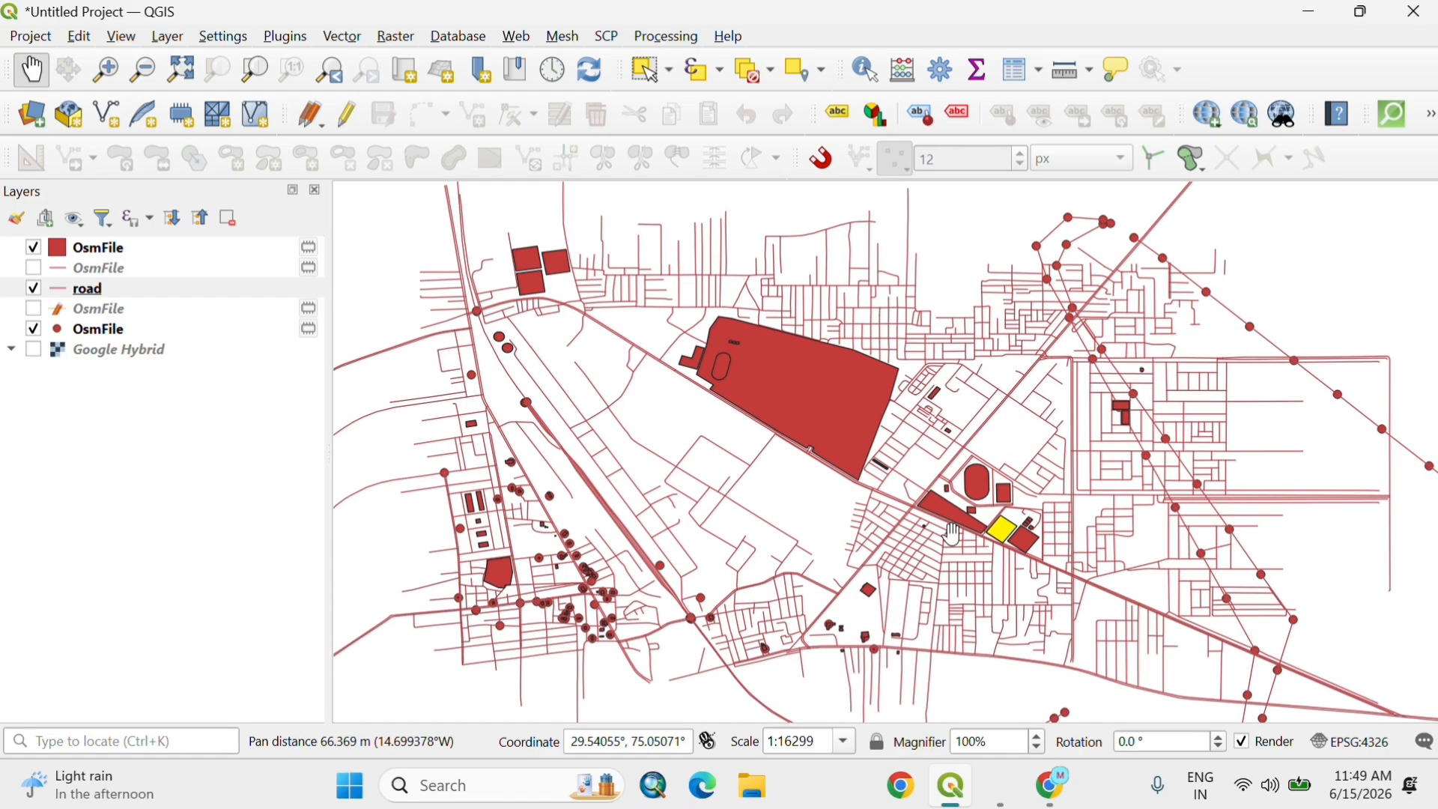